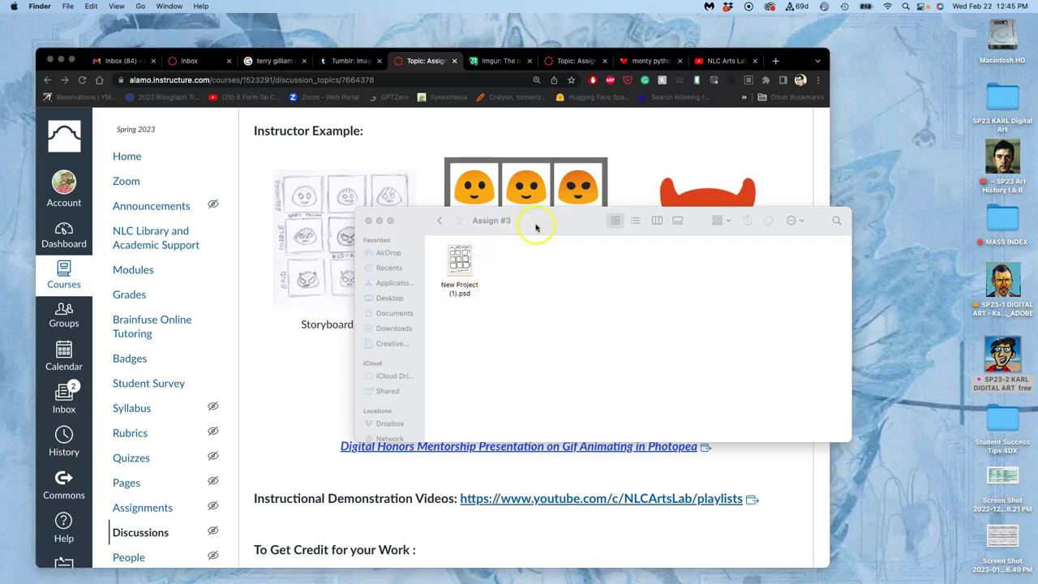
# Load photopea.com in a new Chrome tab and drop New Project (1).psd into it
pyautogui.moveTo(535, 228); pyautogui.dragTo(675, 344)
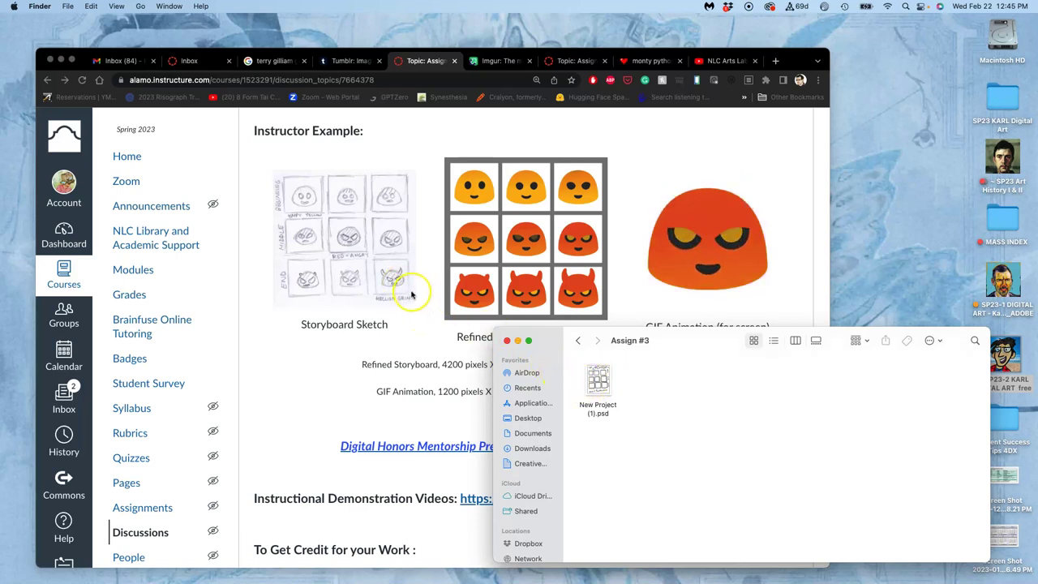
pyautogui.click(774, 62)
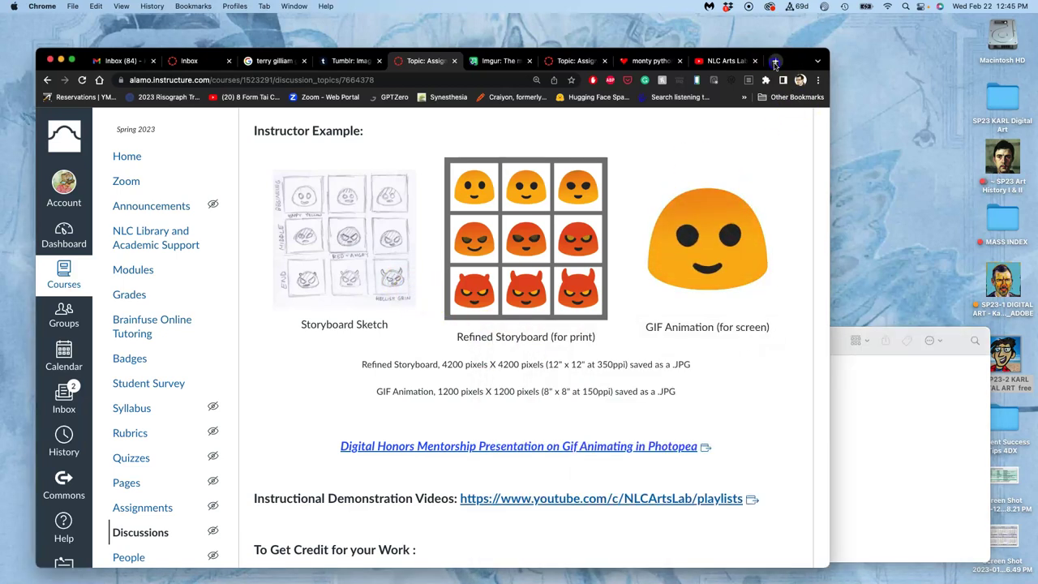
pyautogui.click(774, 62)
pyautogui.write('phot')
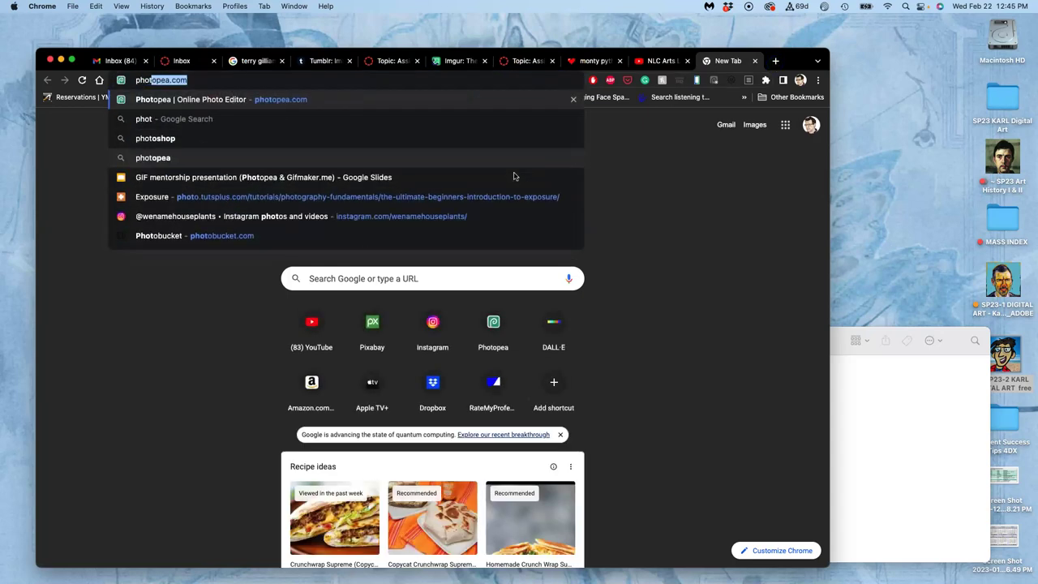
pyautogui.write('opea.com')
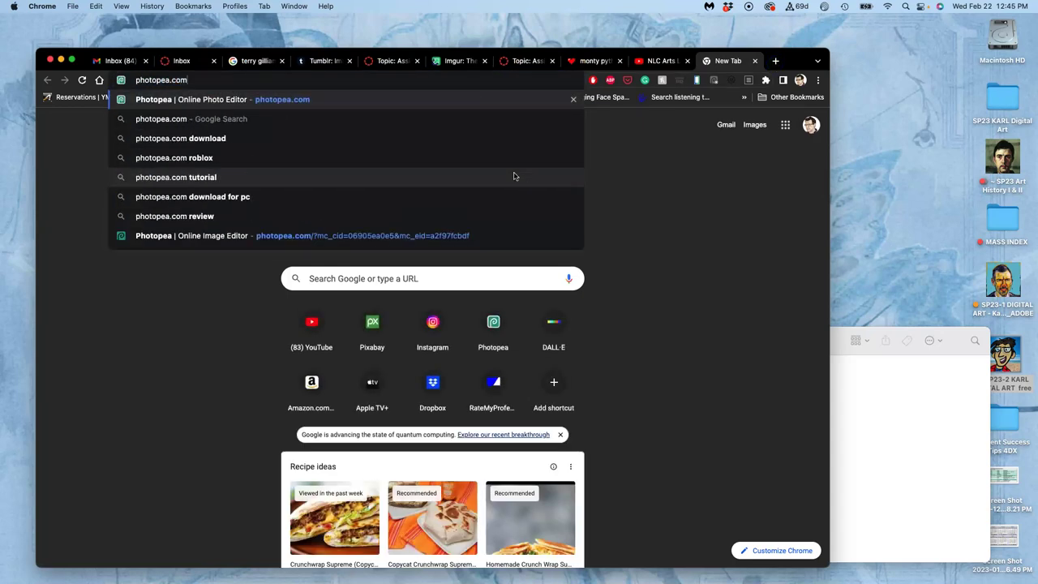
pyautogui.press('Return')
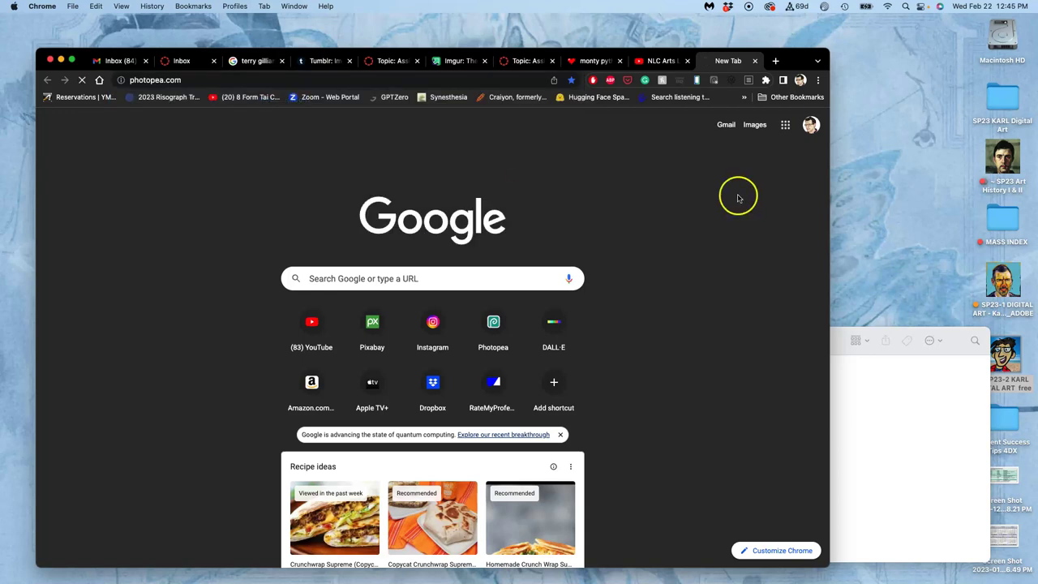
pyautogui.click(870, 403)
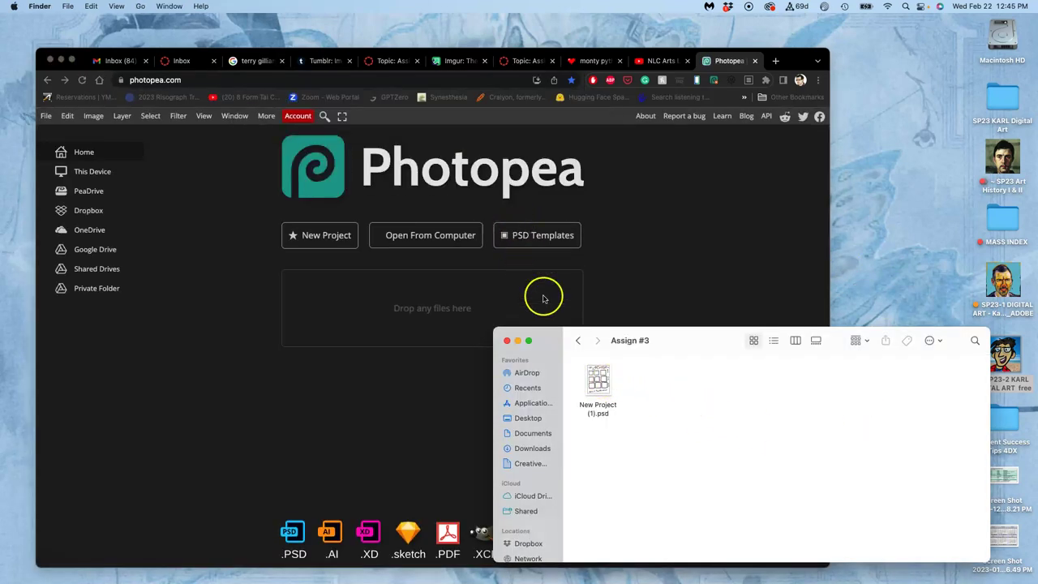
pyautogui.moveTo(598, 378); pyautogui.dragTo(412, 303)
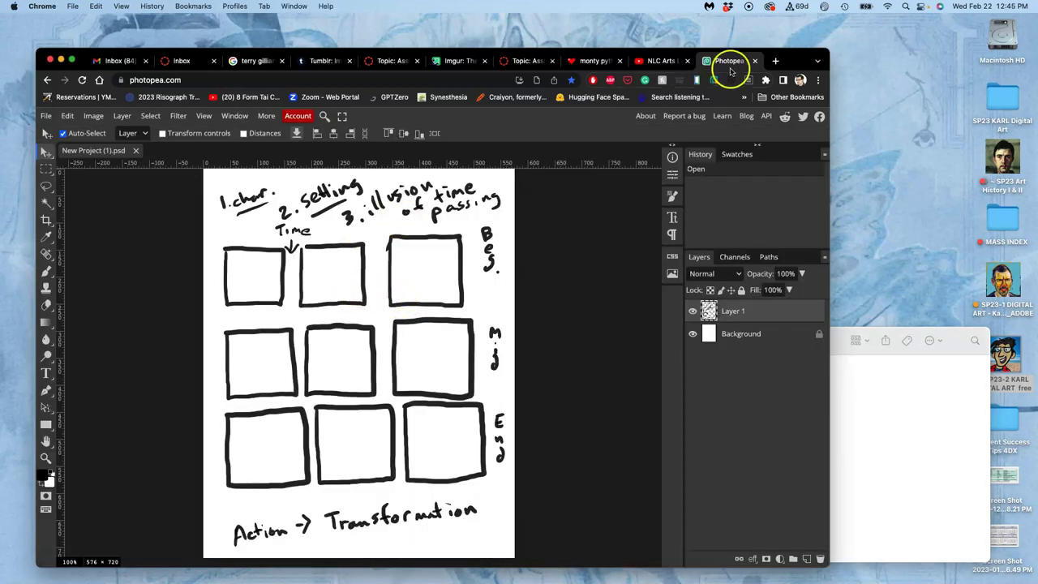
# Close the Photopea tab and rename New Project (1).psd to course code, student name, 'Assign 3 Storyboard Sketch'
pyautogui.click(754, 61)
pyautogui.click(838, 378)
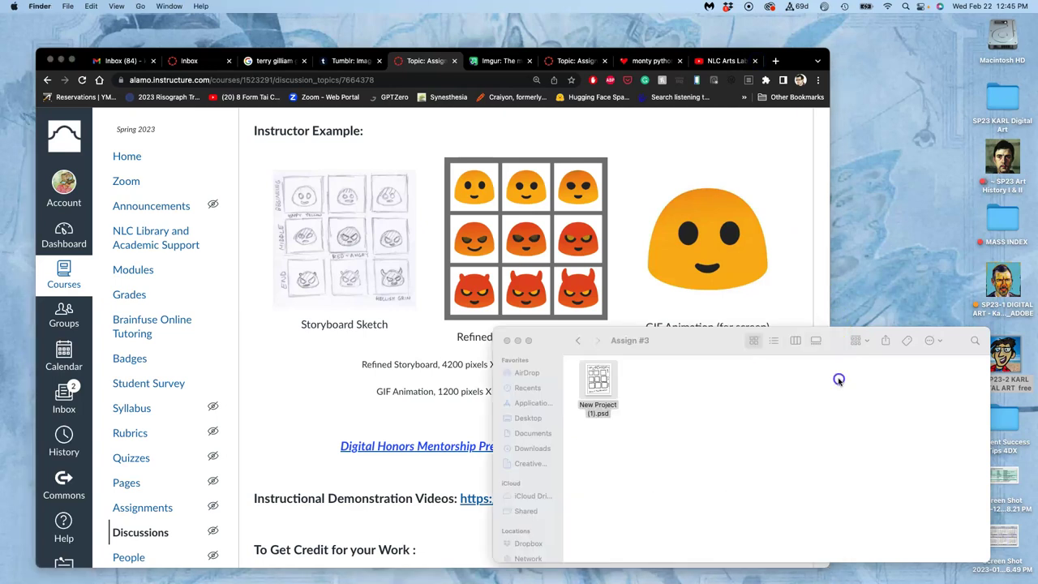
pyautogui.click(599, 411)
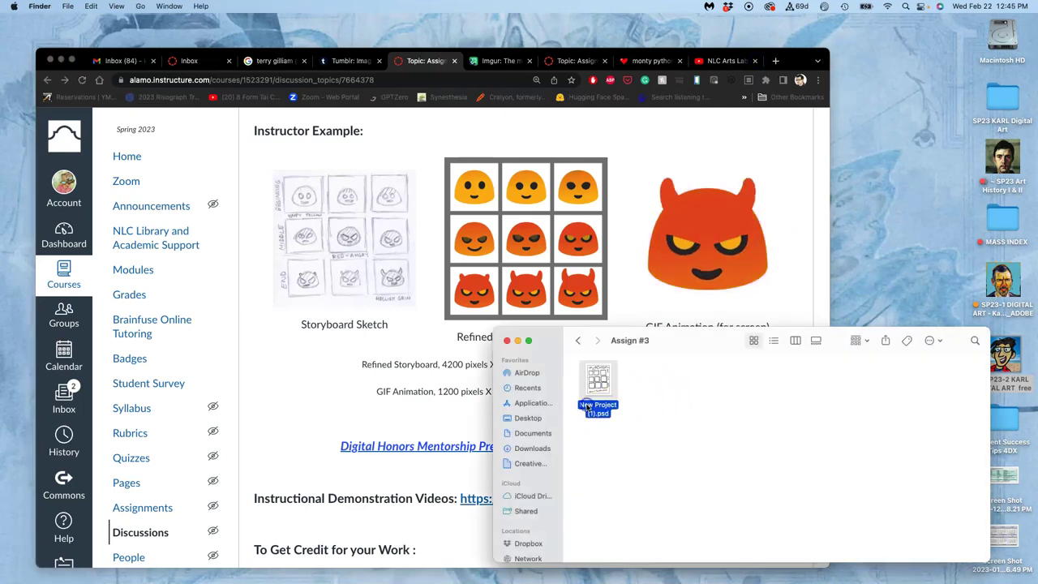
pyautogui.click(592, 409)
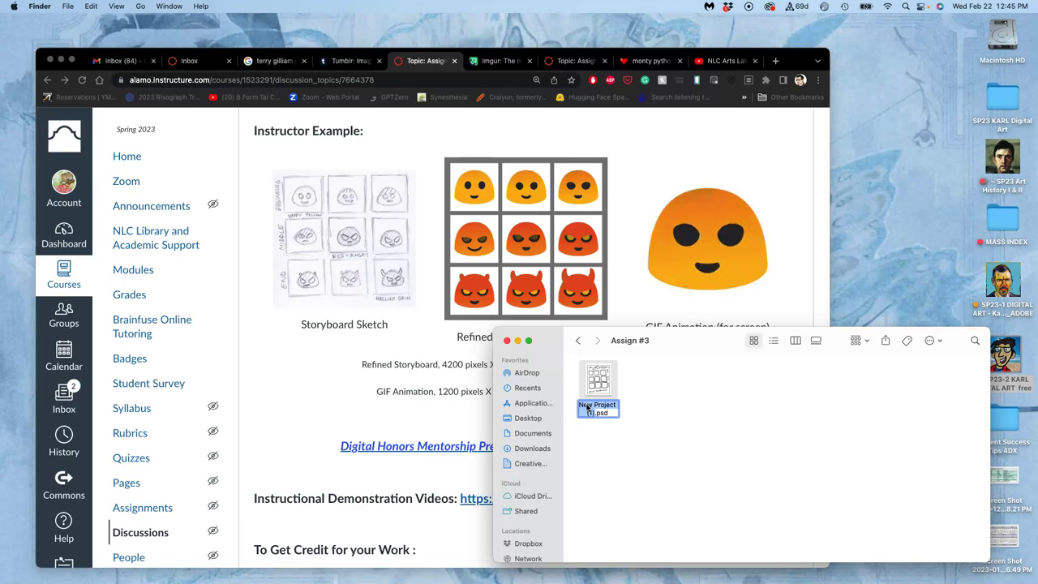
pyautogui.write('S')
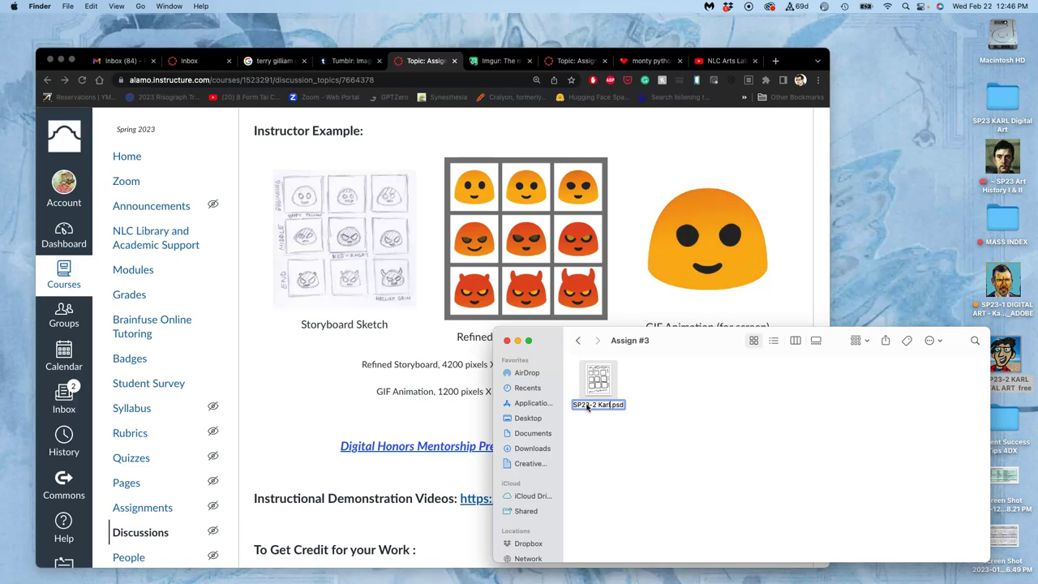
pyautogui.write('P23-2 Karl Assign')
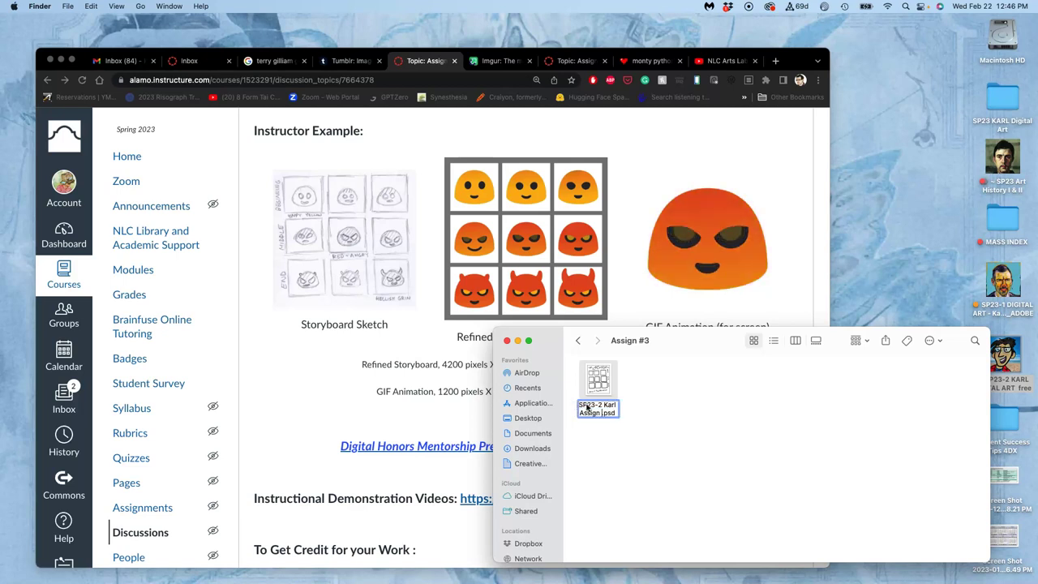
pyautogui.write(' 3 Storyboa')
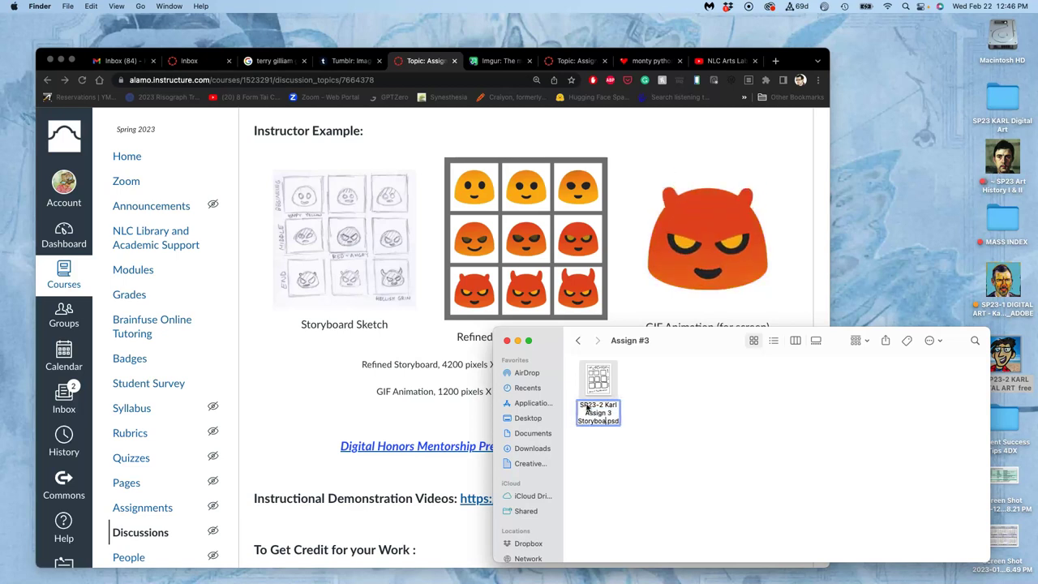
pyautogui.write('rd Sketch')
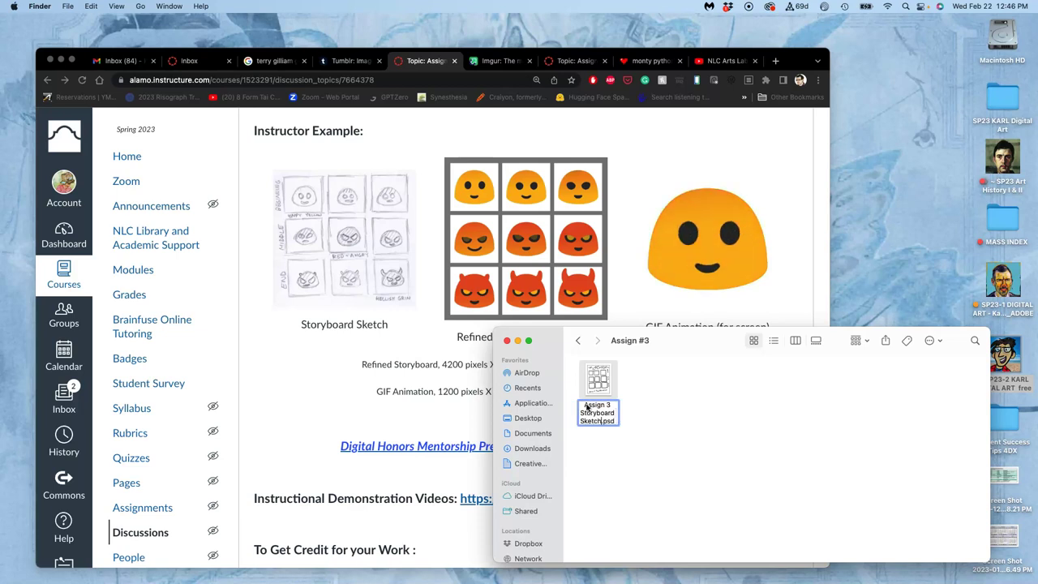
pyautogui.click(657, 405)
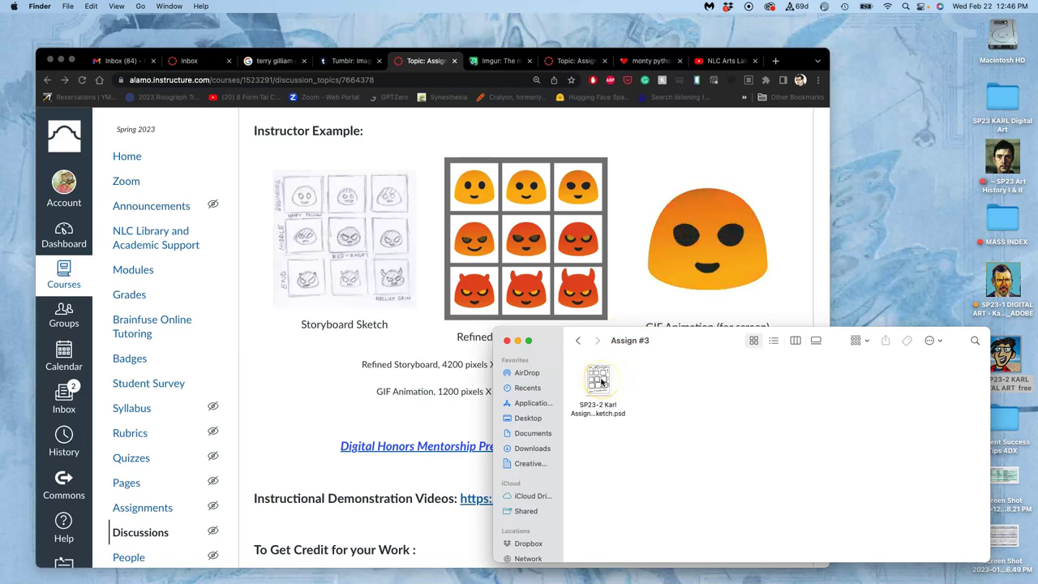
# Open photopea.com in a new tab and load the renamed storyboard sketch PSD
pyautogui.click(775, 62)
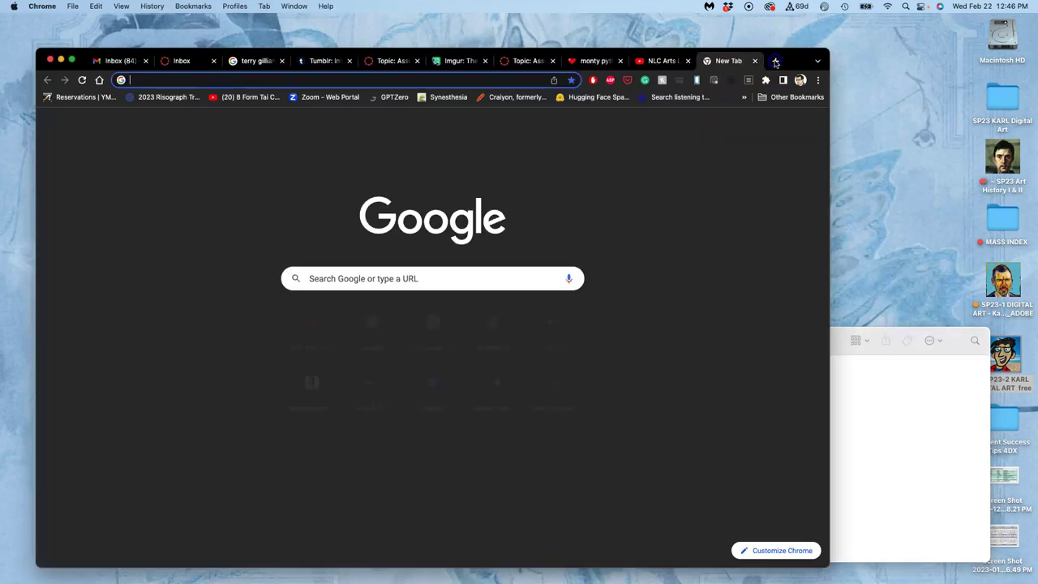
pyautogui.write('photopea.com')
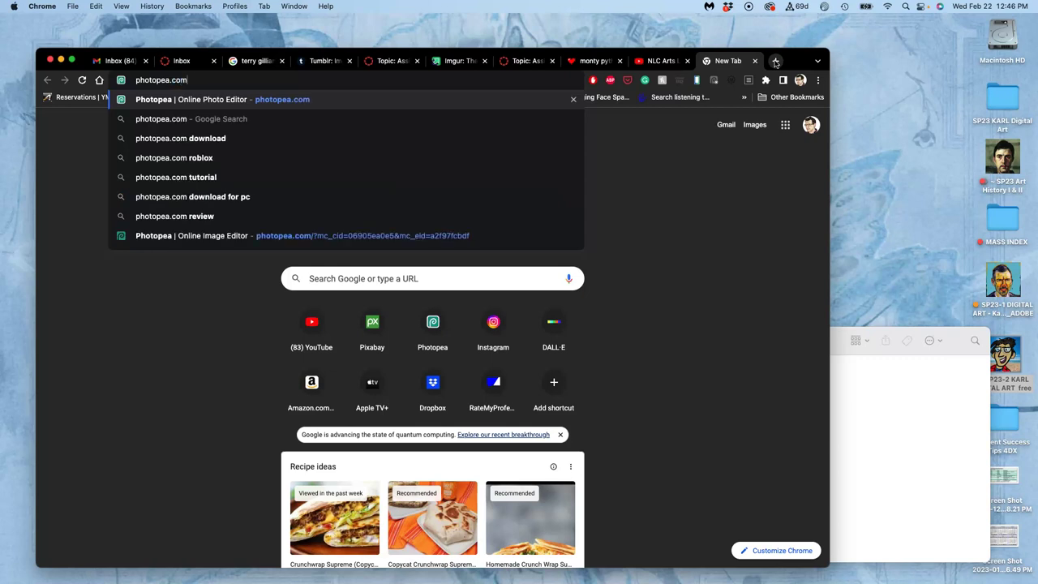
pyautogui.press('Return')
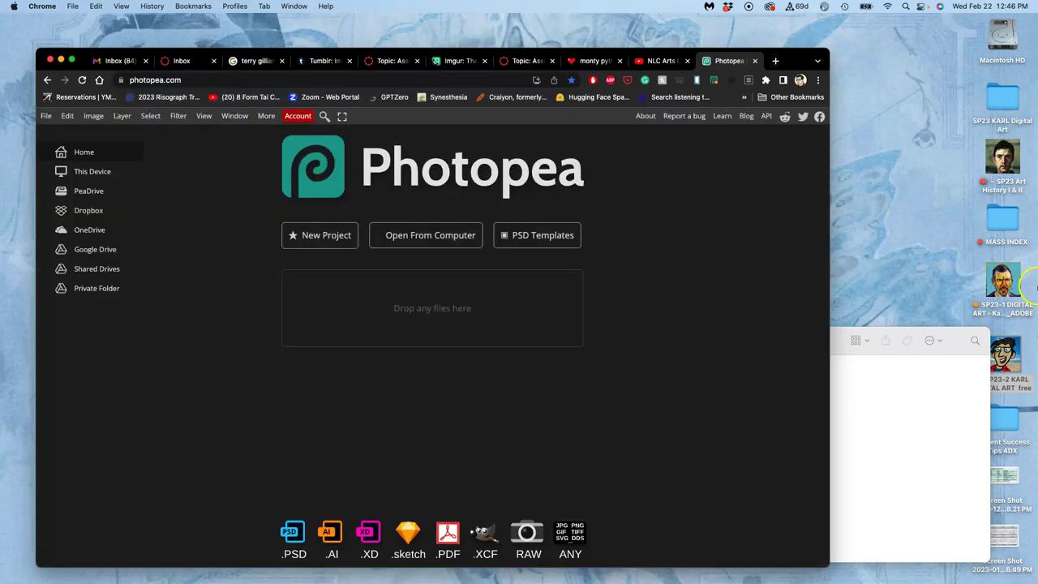
pyautogui.click(878, 402)
pyautogui.moveTo(602, 379); pyautogui.dragTo(445, 314)
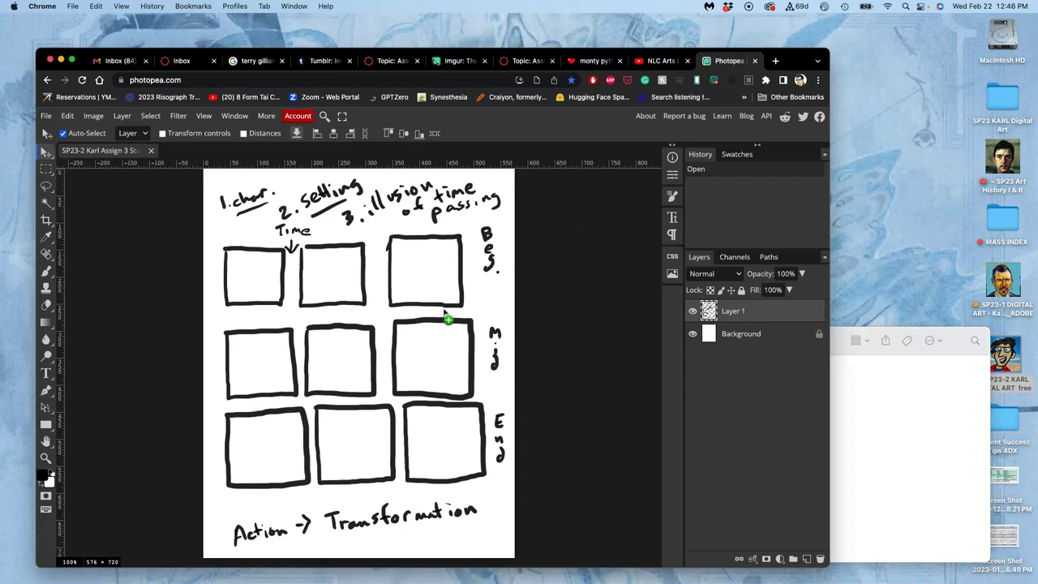
# Bring Photopea forward, then switch to the Monty Python GIF page
pyautogui.click(862, 399)
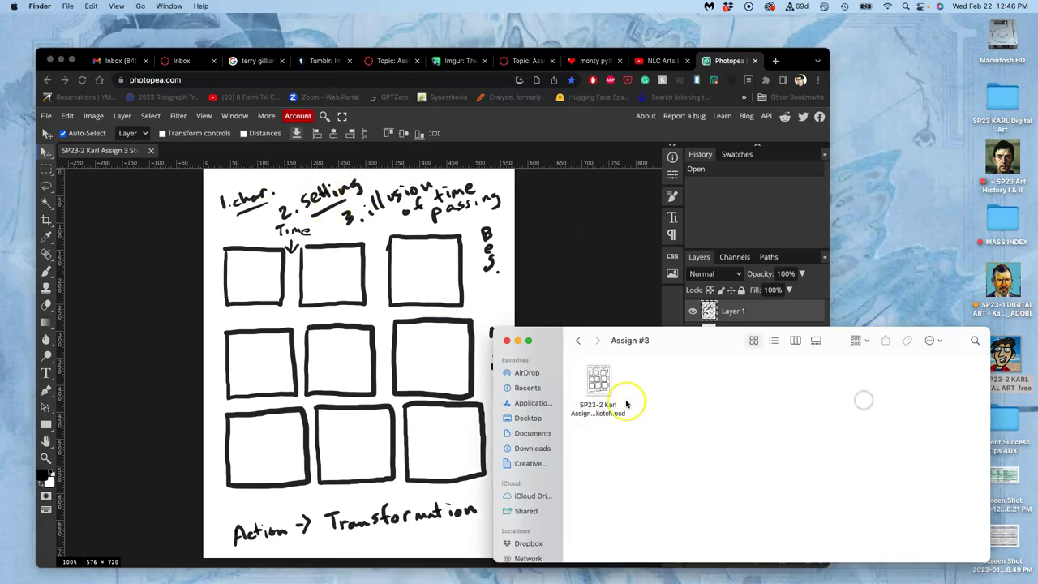
pyautogui.click(526, 306)
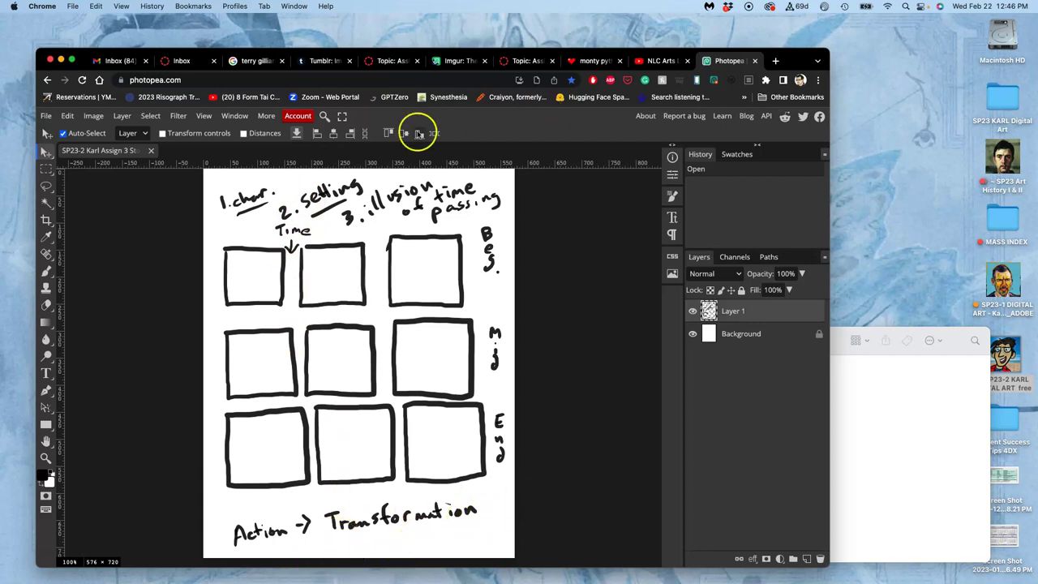
pyautogui.click(600, 61)
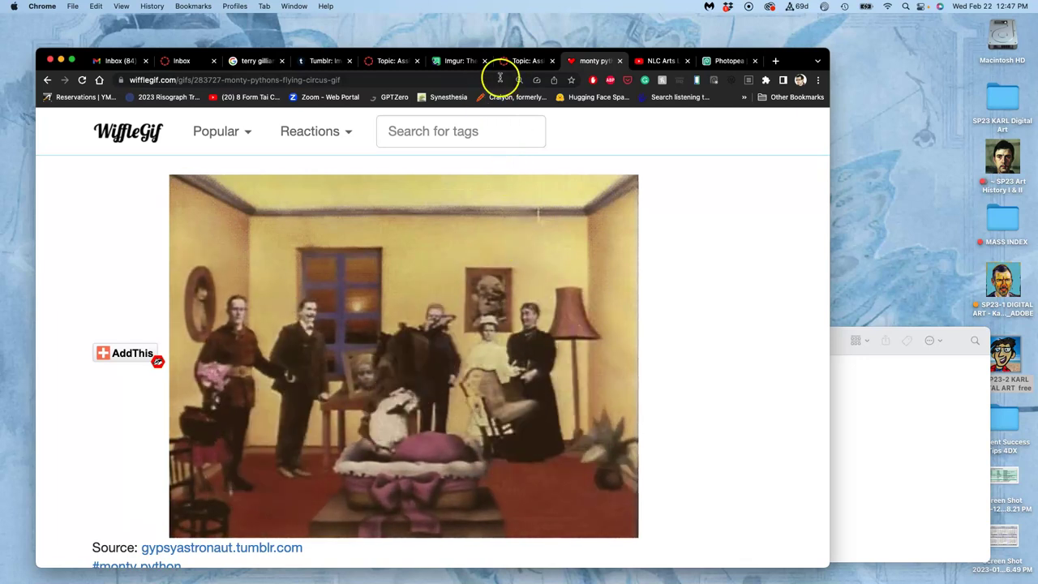
# Return to the Photopea tab showing the nine-panel storyboard sketch
pyautogui.click(729, 61)
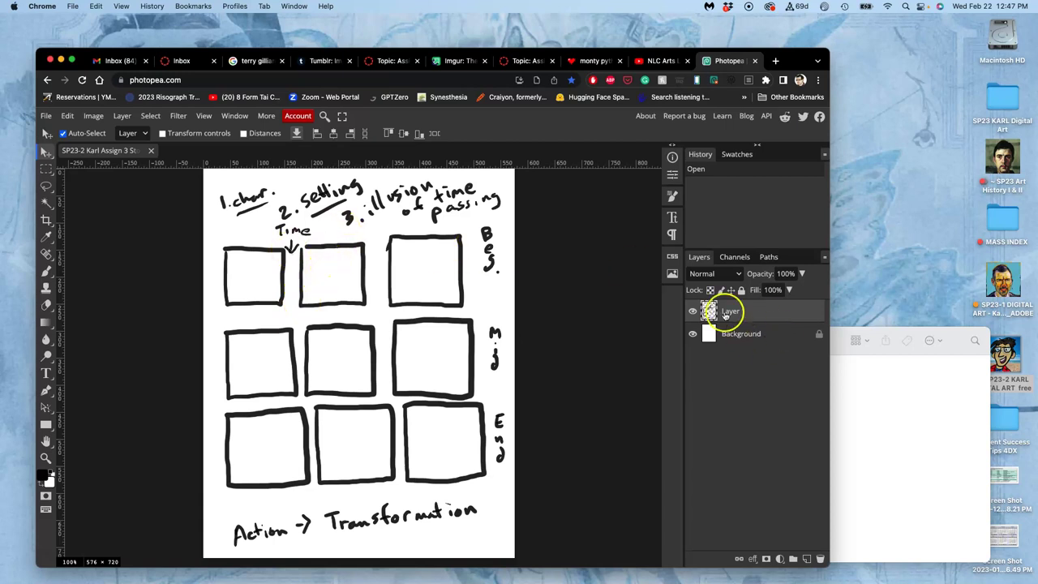
# Open the example storyboard JPG from Assignment #3 Gif Transformation, then return to the Monty Python page
pyautogui.doubleClick(1002, 284)
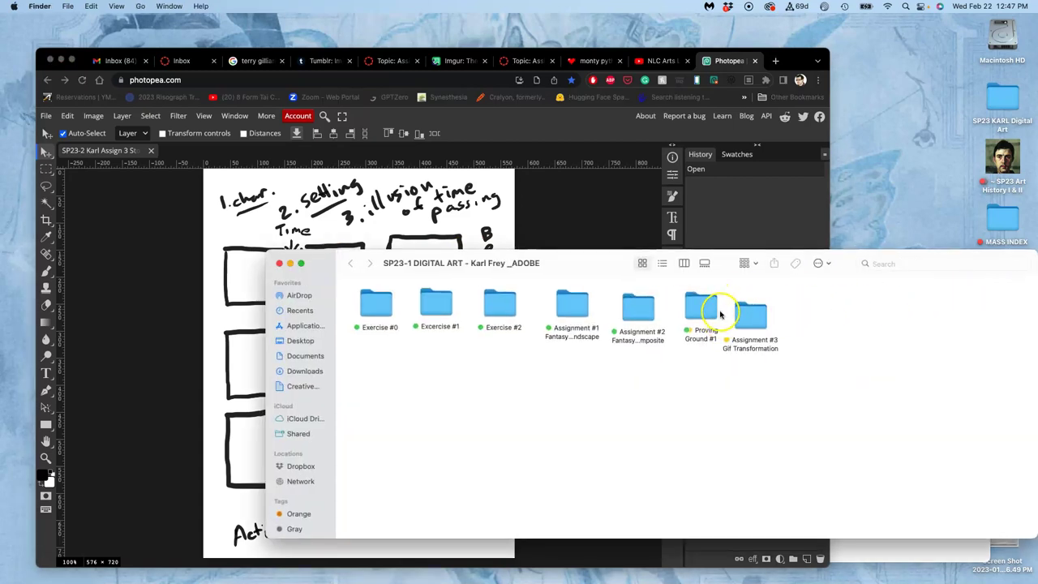
pyautogui.doubleClick(747, 315)
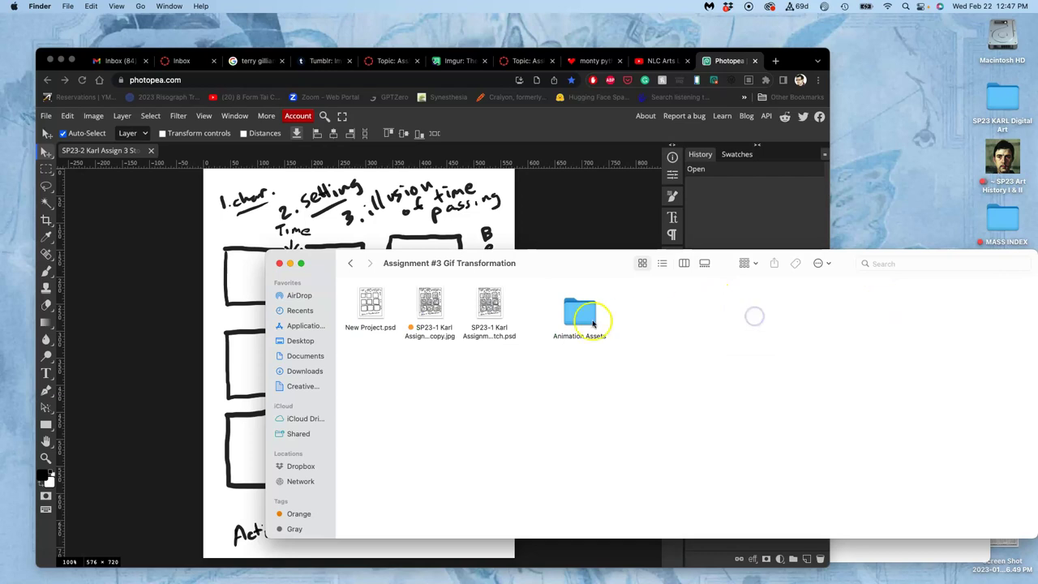
pyautogui.doubleClick(430, 308)
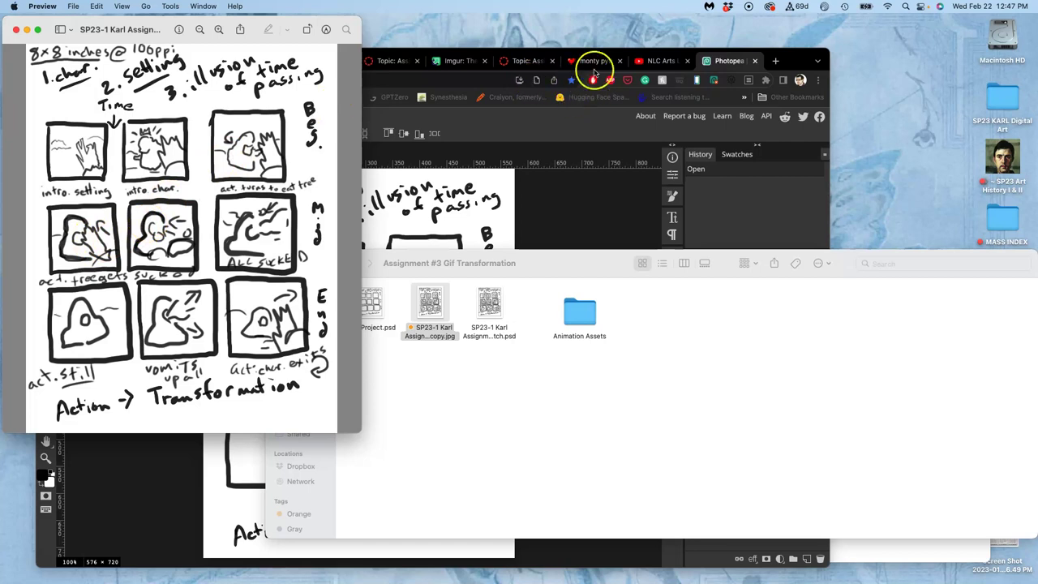
pyautogui.click(805, 61)
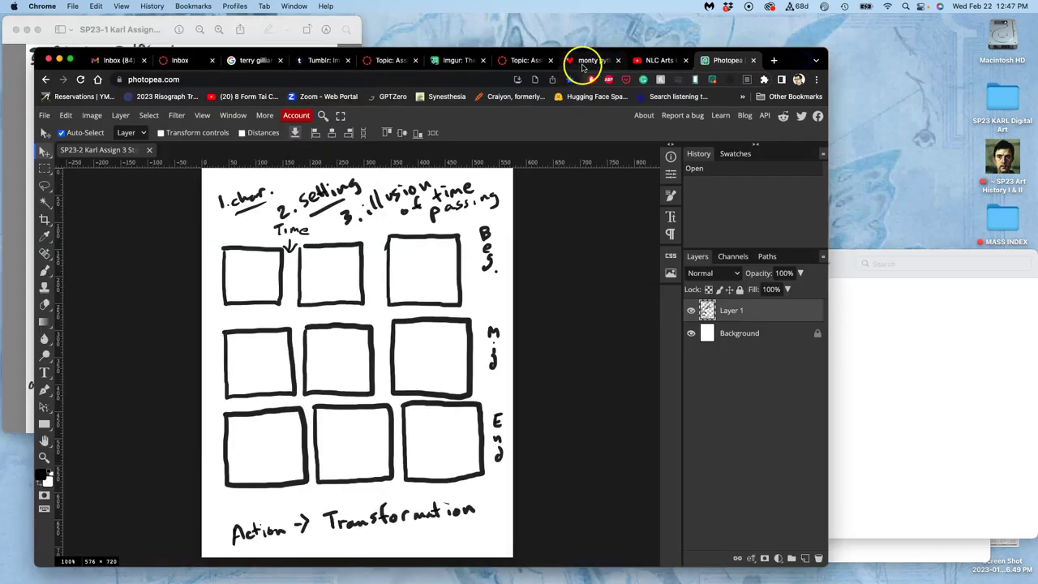
pyautogui.click(579, 60)
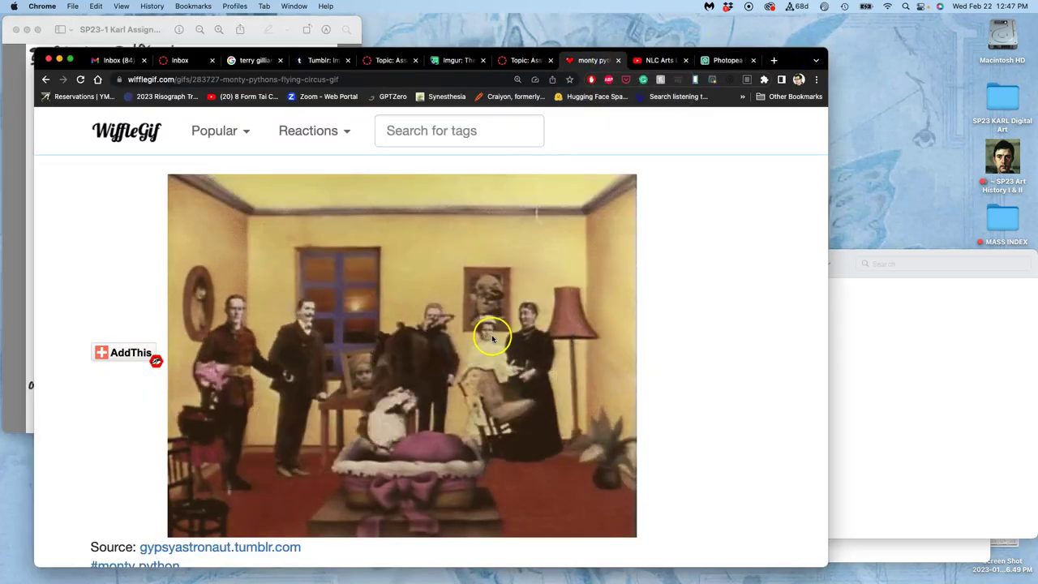
# Compare the example sketch with the GIF page, then go back to the Photopea storyboard template
pyautogui.click(25, 203)
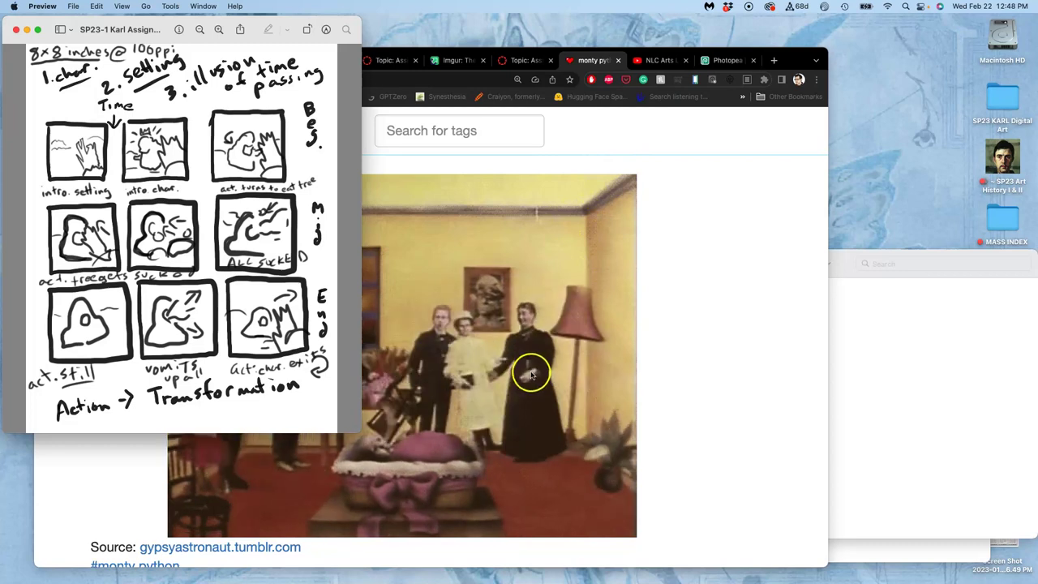
pyautogui.click(559, 151)
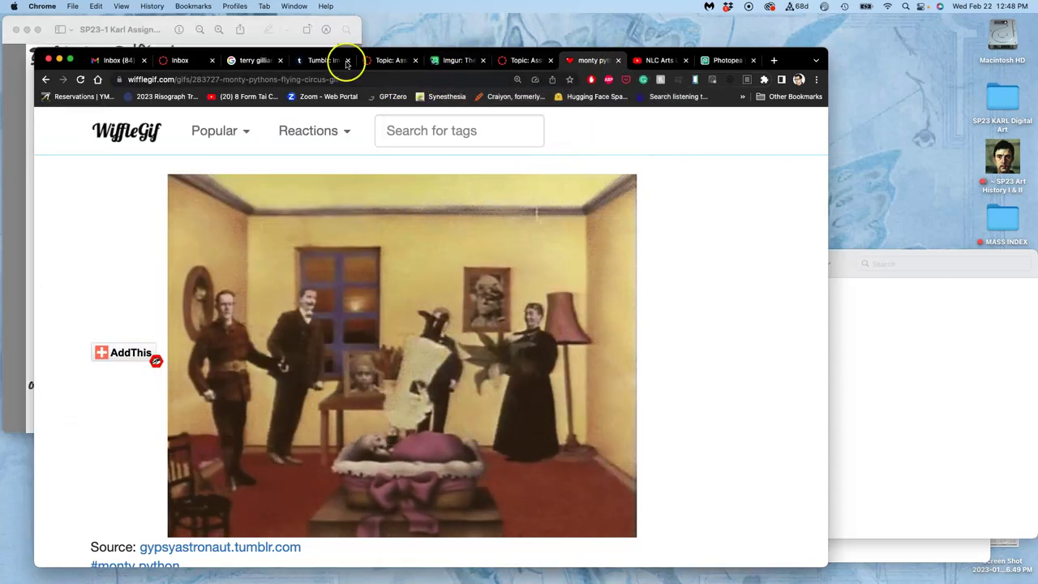
pyautogui.click(175, 27)
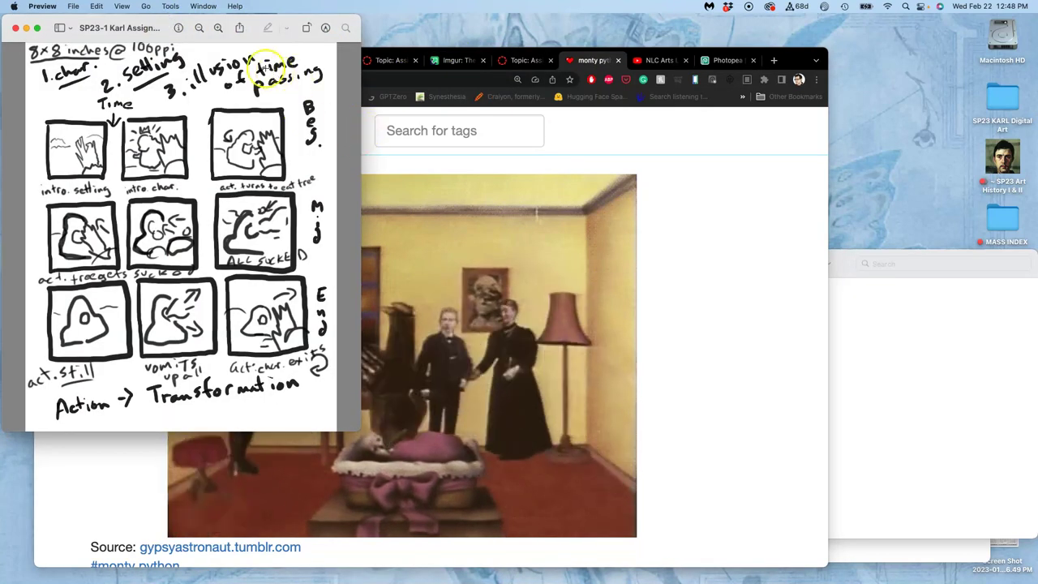
pyautogui.click(723, 61)
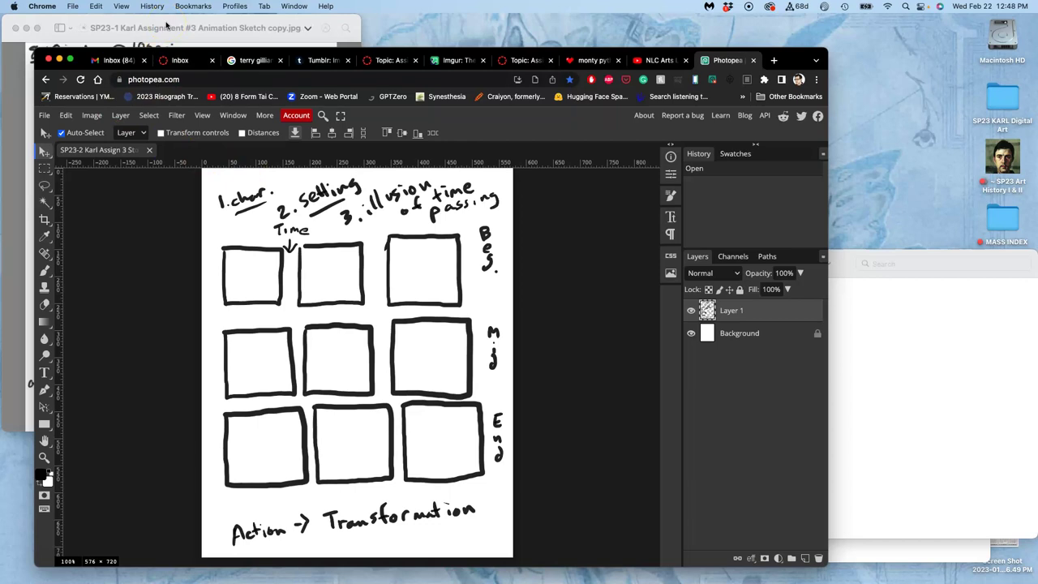
# Close the SP23-1 course folder and open the SP23-2 digital art folder
pyautogui.click(930, 359)
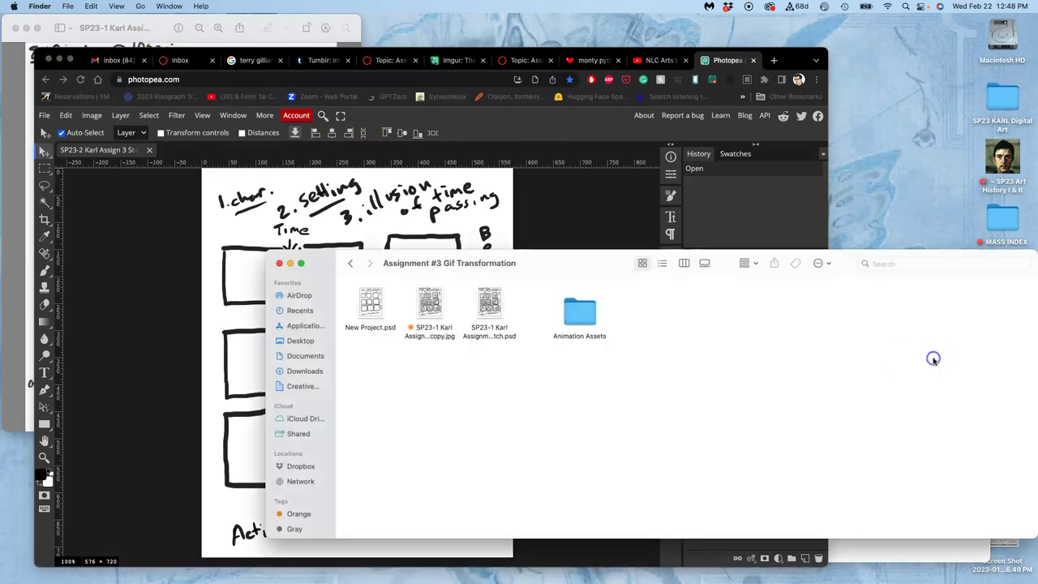
pyautogui.click(349, 263)
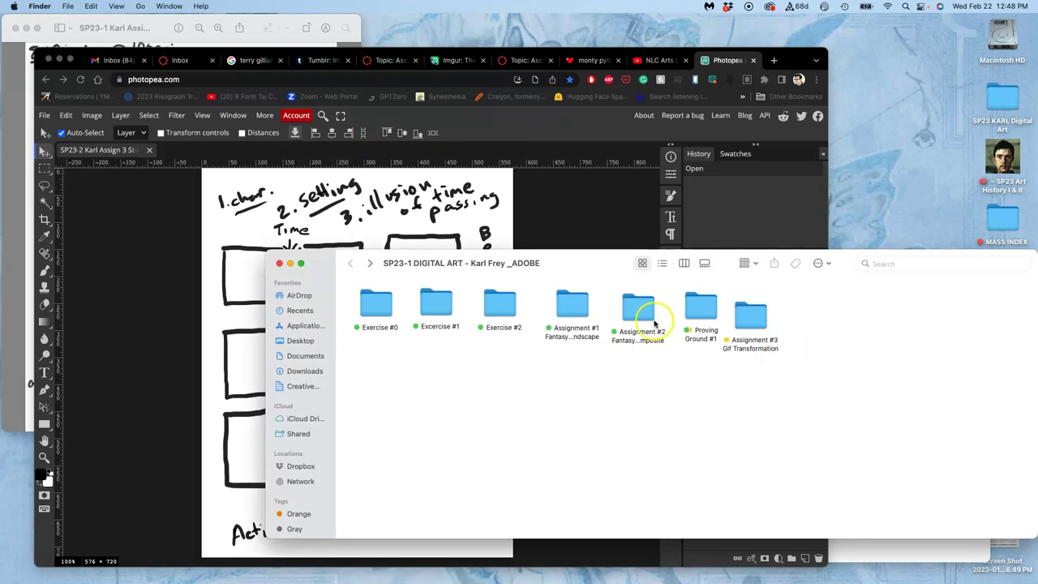
pyautogui.click(281, 264)
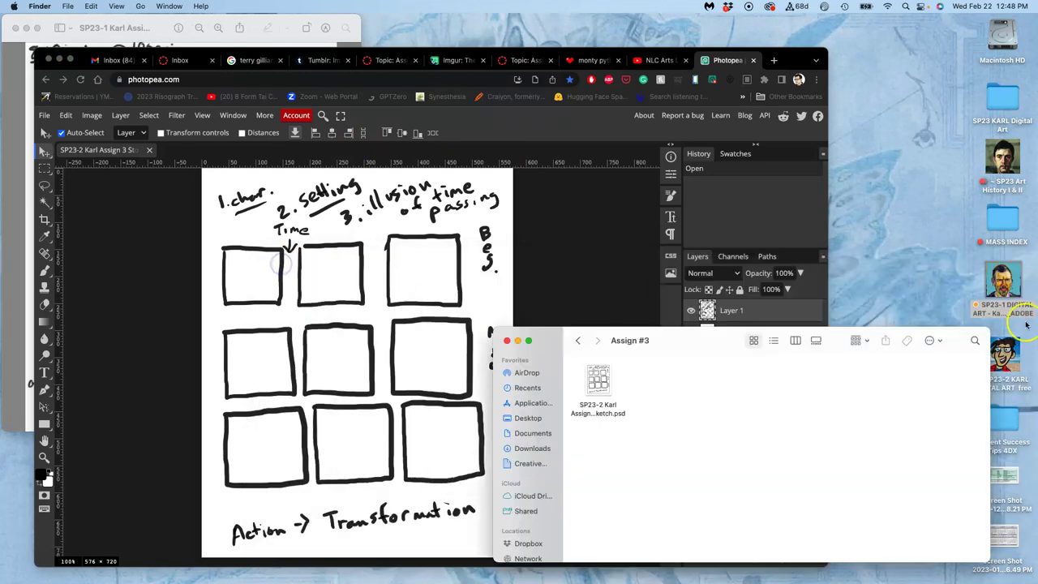
pyautogui.doubleClick(1008, 351)
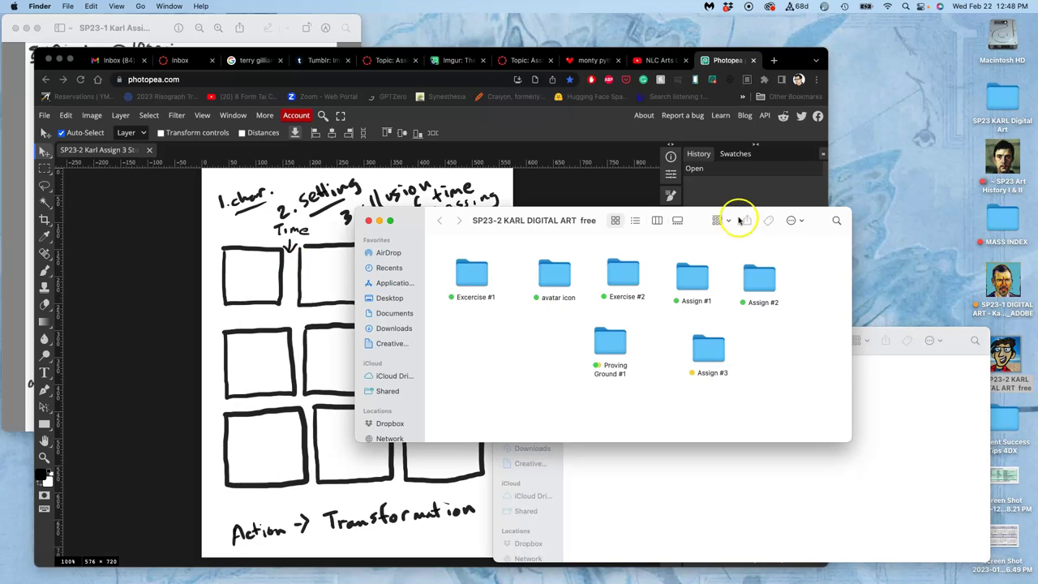
pyautogui.moveTo(804, 213); pyautogui.dragTo(831, 110)
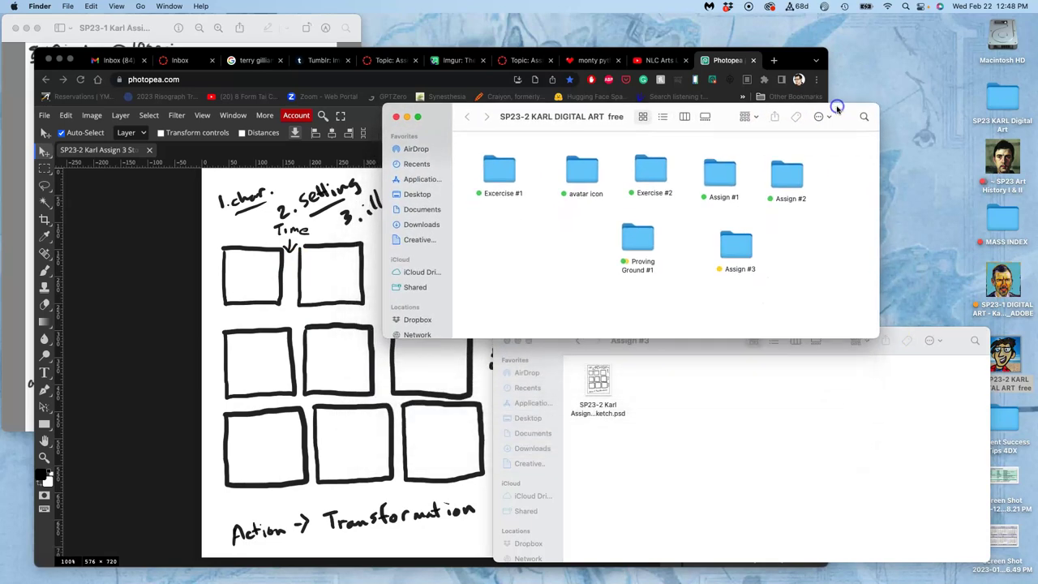
# Open Exercise #2 and preview the Bucky Cat emoji PNG, then close the preview
pyautogui.doubleClick(652, 172)
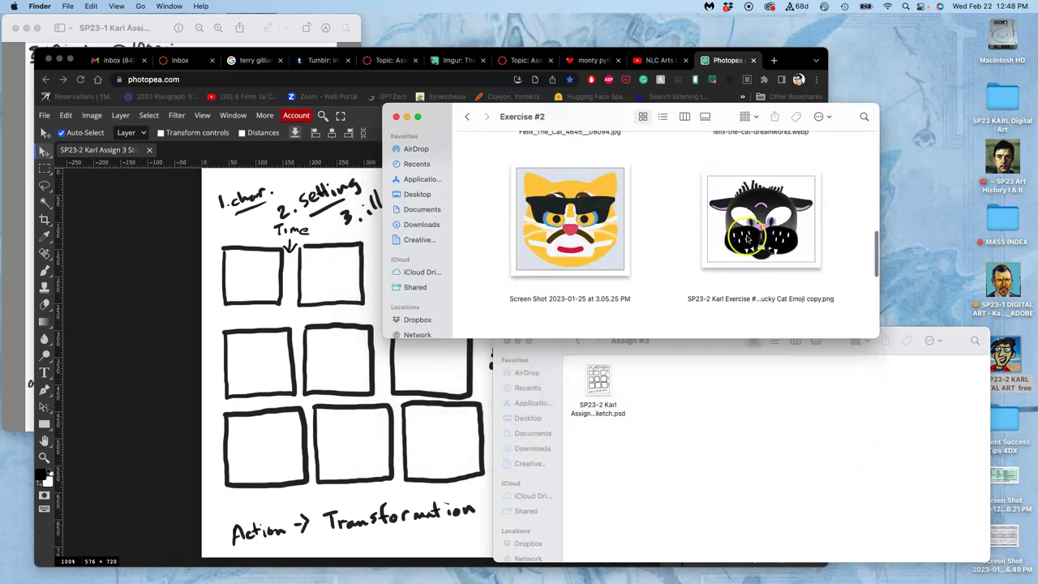
pyautogui.scroll(5, 745, 239)
pyautogui.scroll(-5, 766, 241)
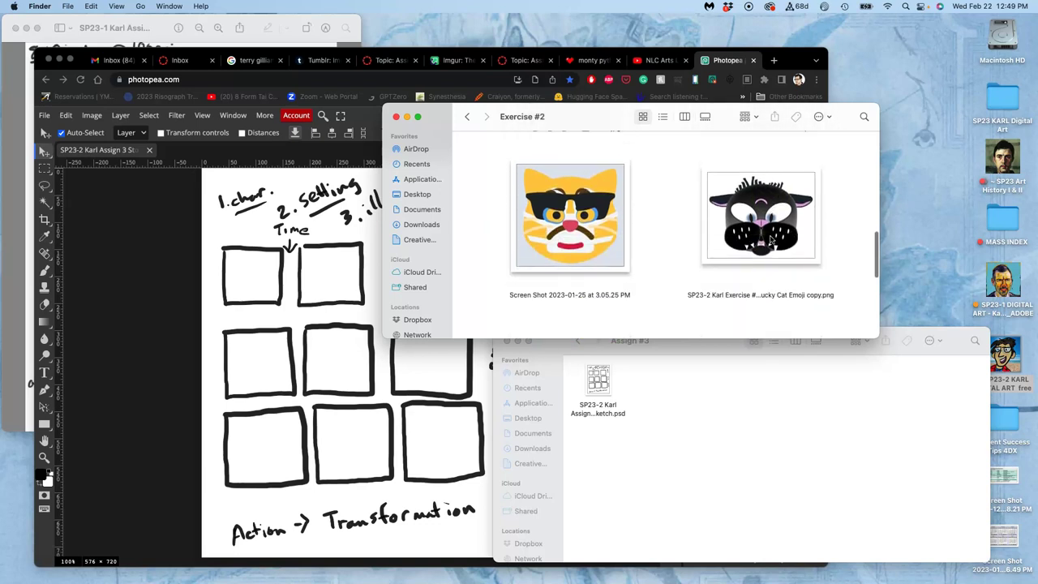
pyautogui.doubleClick(770, 239)
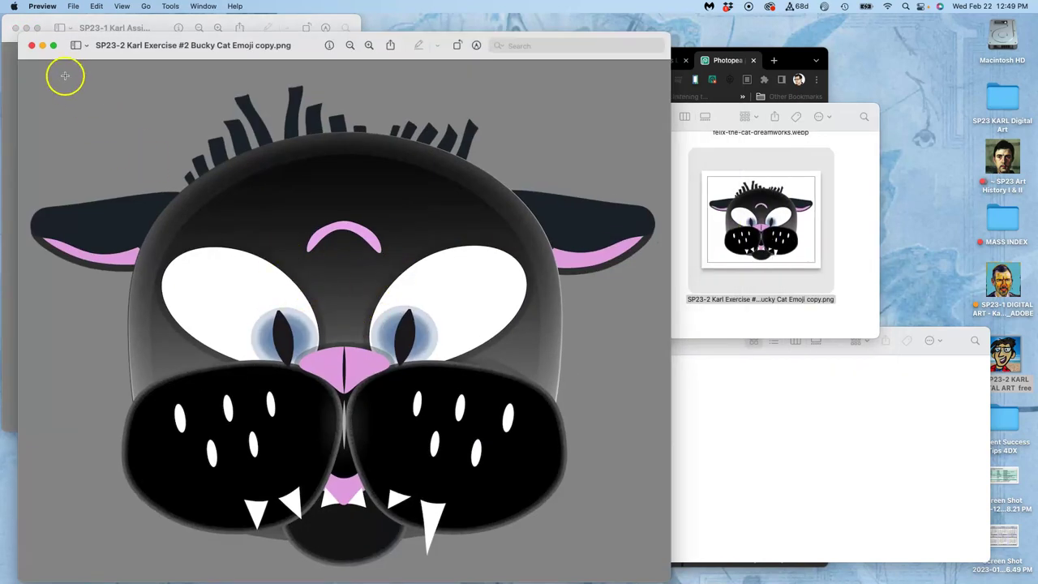
pyautogui.click(31, 47)
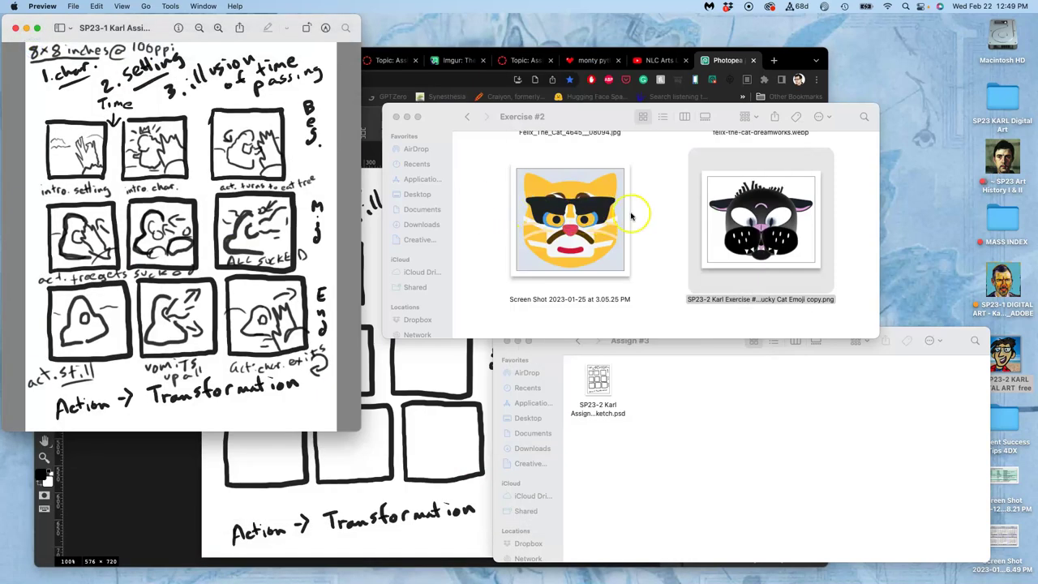
# Browse the Exercise #2 folder's cat emoji files beside the Assign #3 window
pyautogui.click(658, 213)
pyautogui.scroll(5, 659, 213)
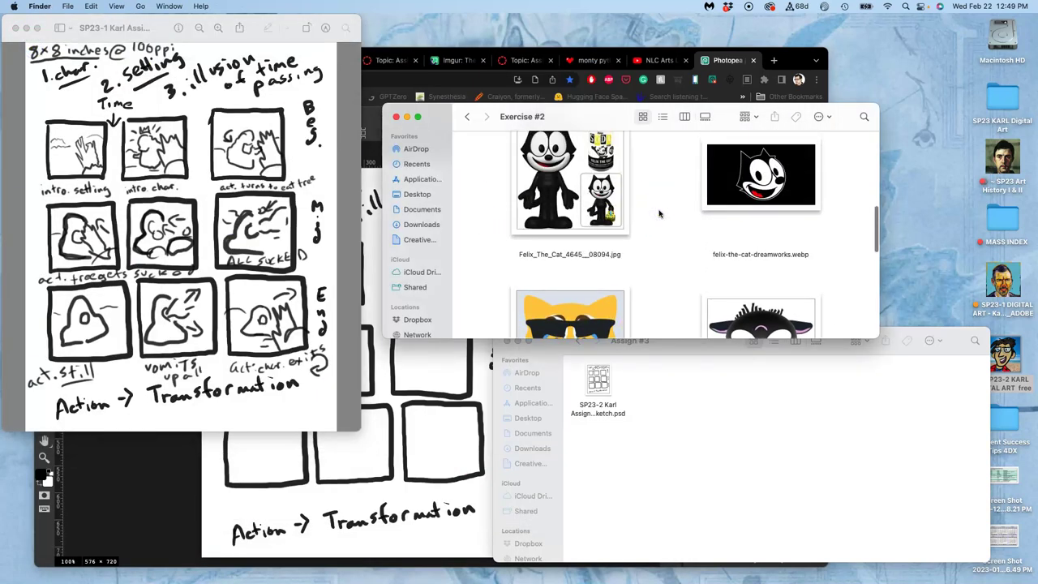
pyautogui.scroll(5, 658, 214)
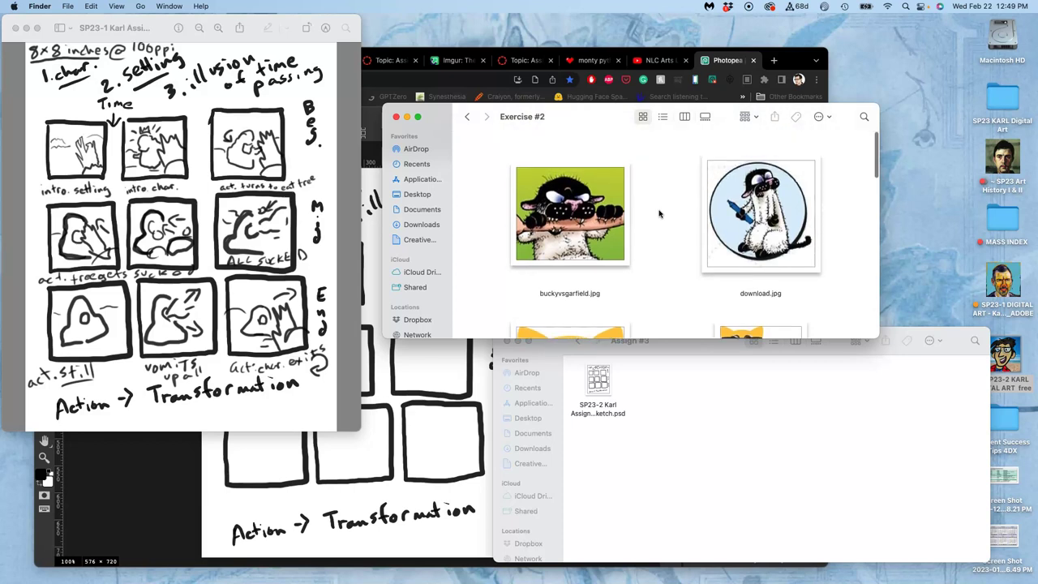
pyautogui.scroll(-5, 659, 214)
pyautogui.scroll(-5, 658, 213)
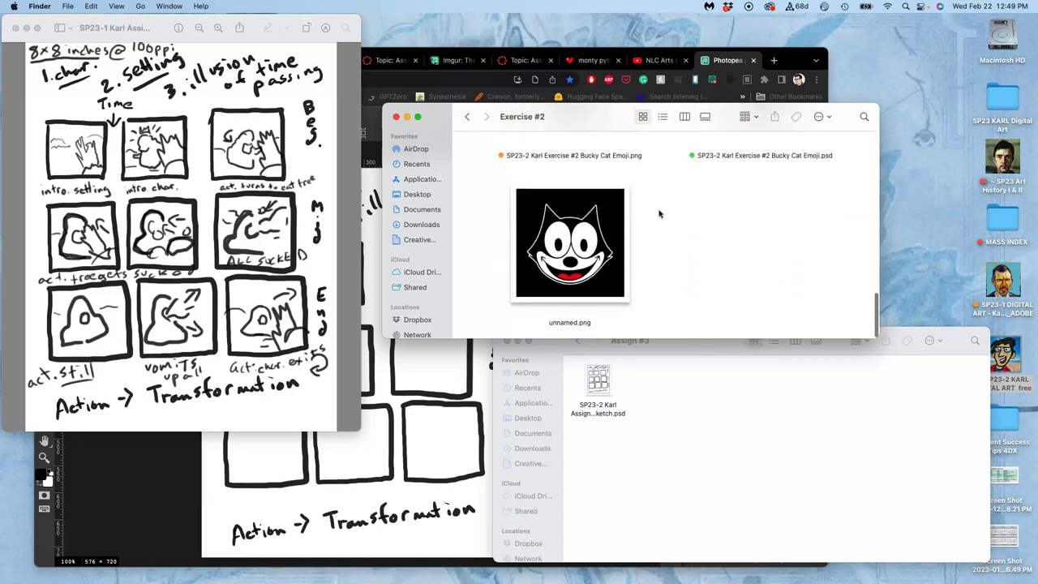
pyautogui.scroll(2, 658, 213)
pyautogui.scroll(1, 659, 214)
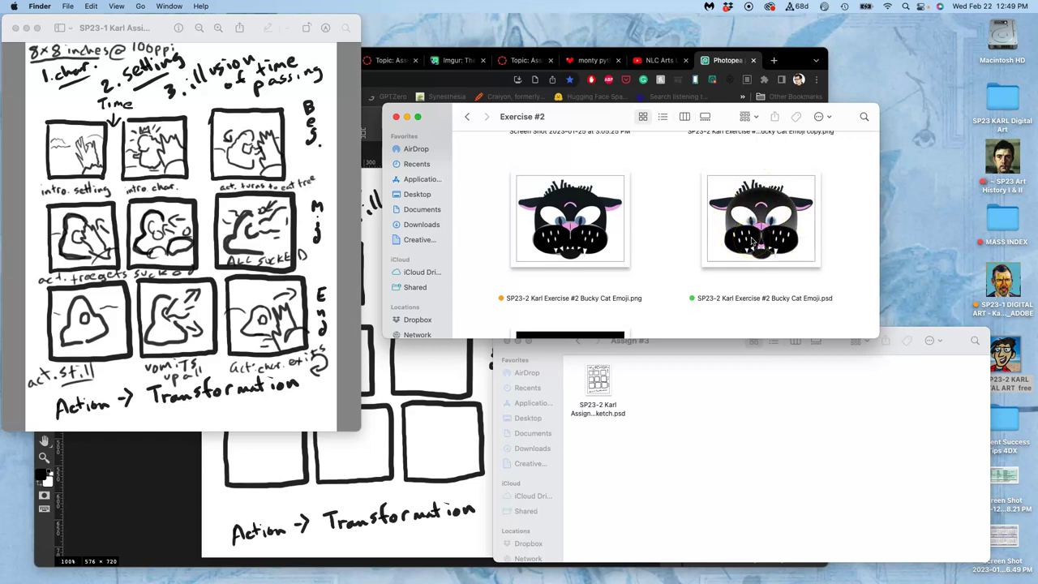
pyautogui.scroll(3, 753, 242)
pyautogui.click(726, 425)
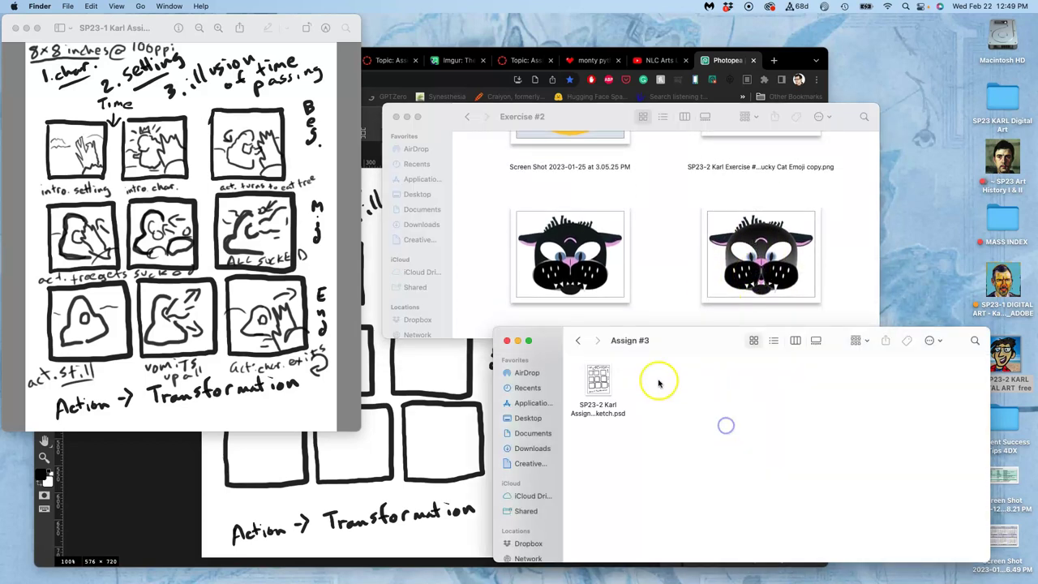
pyautogui.click(677, 244)
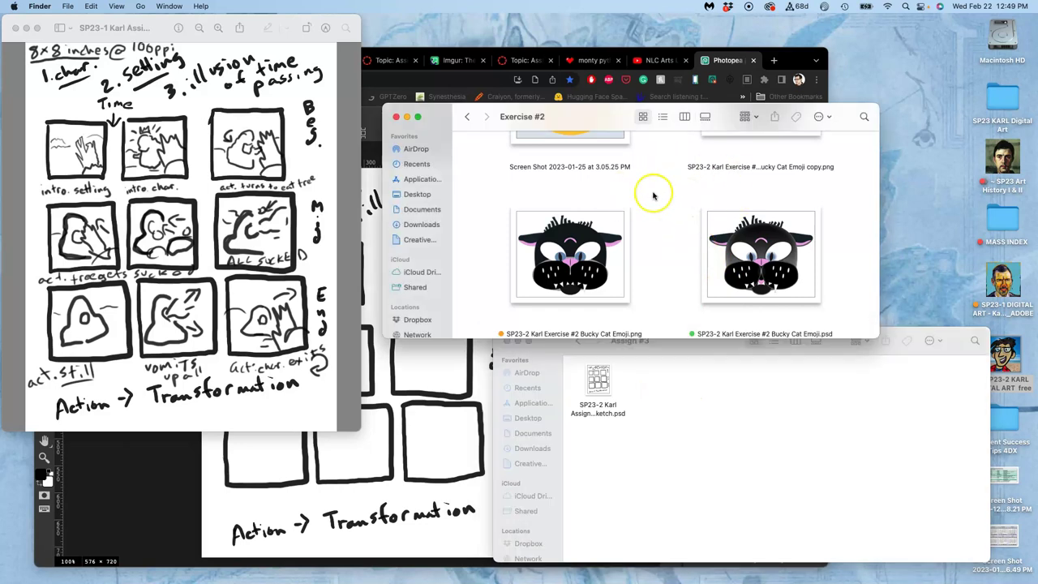
pyautogui.scroll(2, 669, 195)
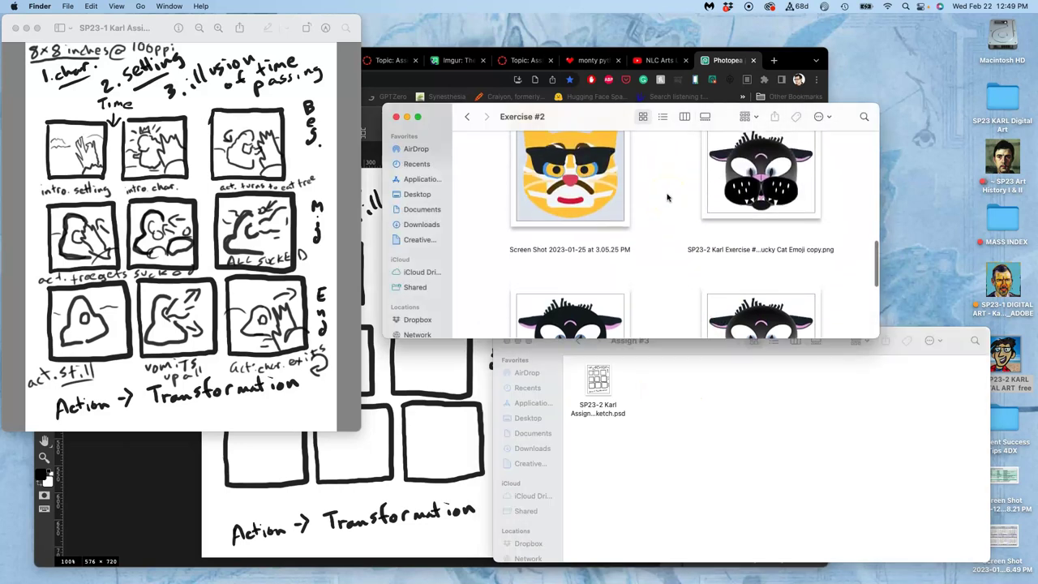
pyautogui.scroll(-3, 667, 197)
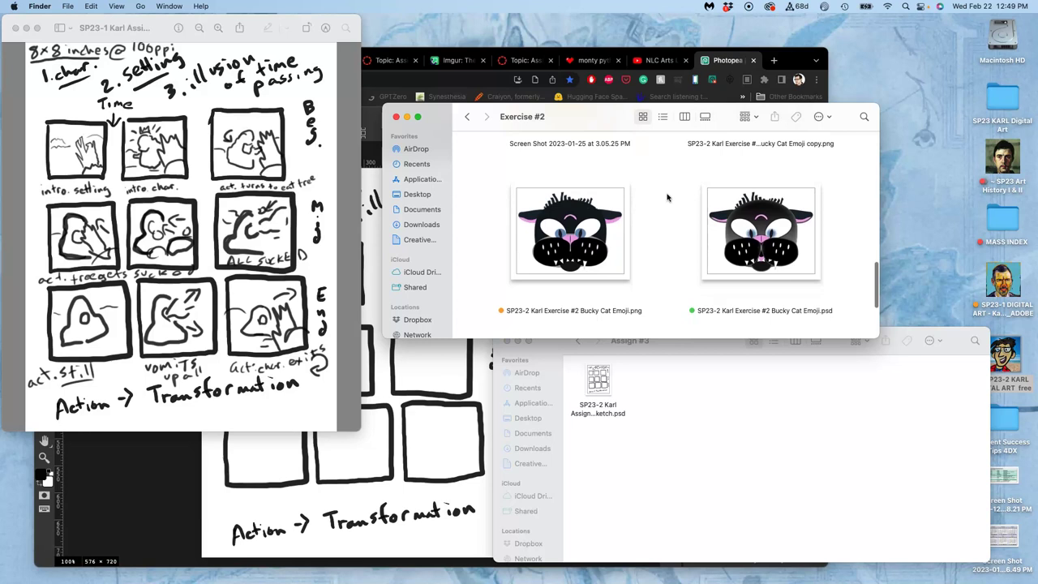
pyautogui.scroll(3, 667, 197)
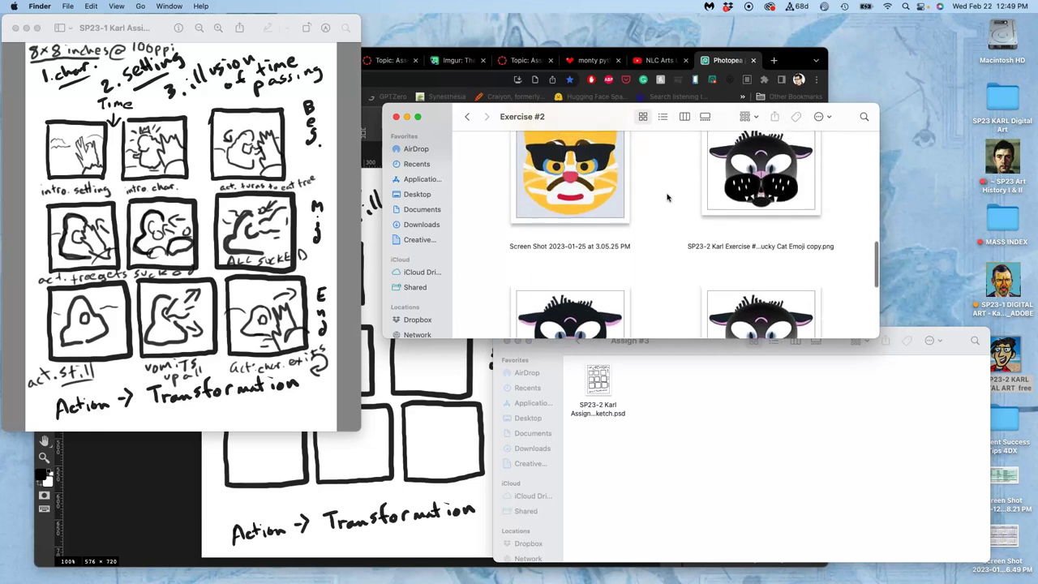
pyautogui.scroll(3, 668, 197)
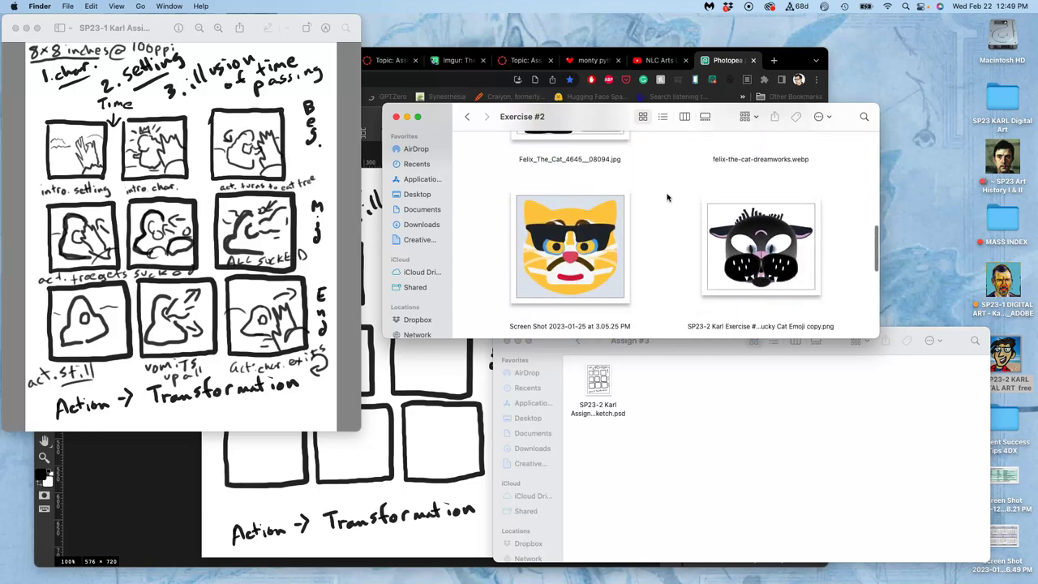
# Copy the Bucky Cat Emoji PNG and PSD into the Assign #3 folder
pyautogui.moveTo(783, 249); pyautogui.dragTo(715, 396)
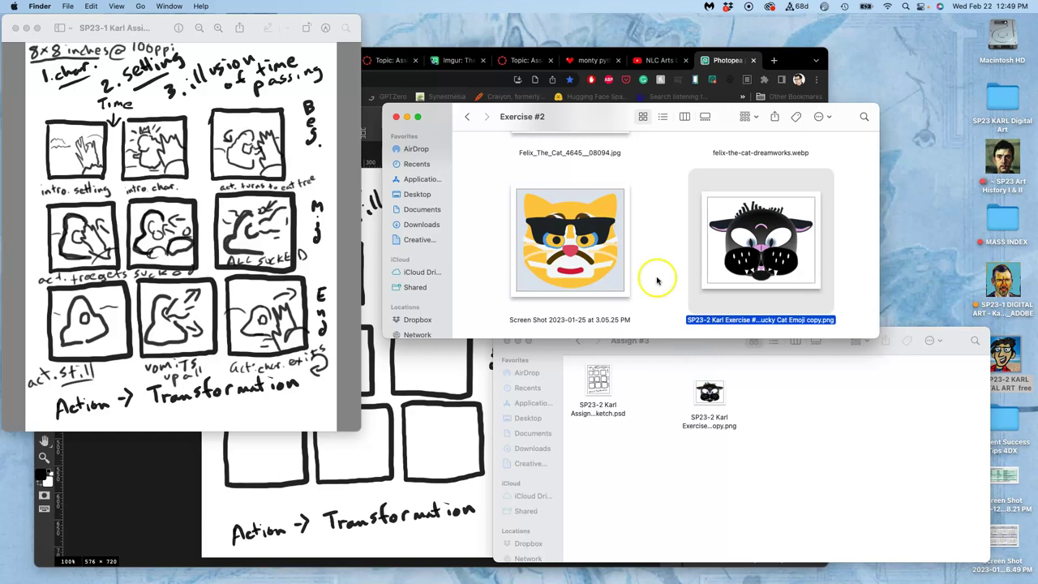
pyautogui.scroll(-5, 669, 259)
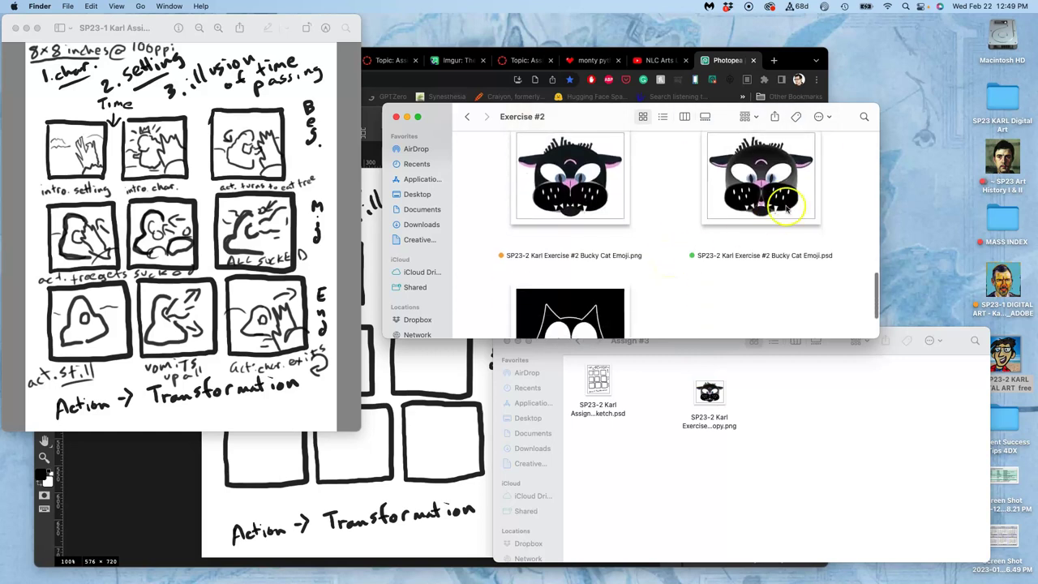
pyautogui.moveTo(785, 209); pyautogui.dragTo(799, 420)
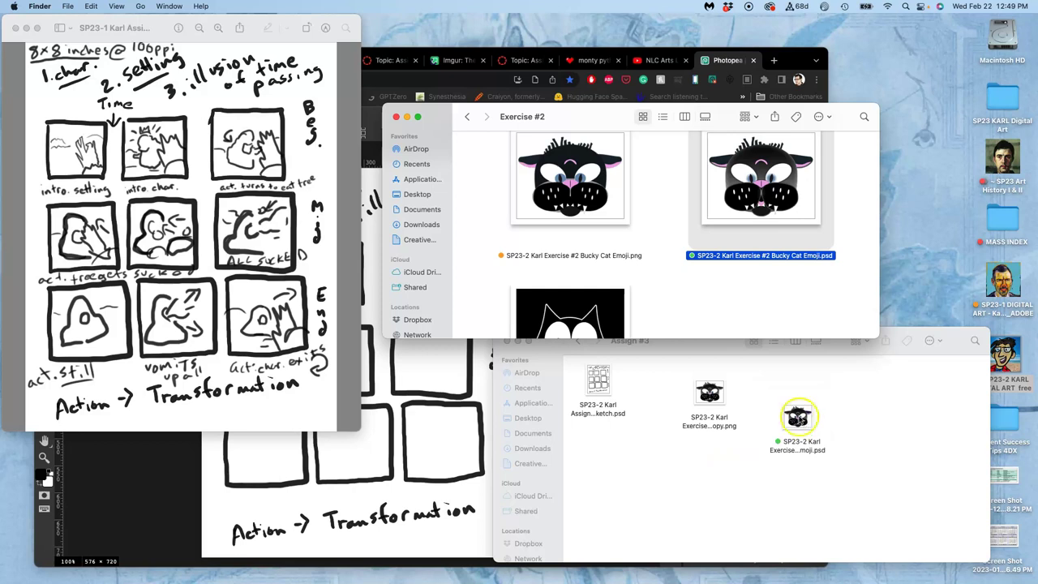
pyautogui.moveTo(799, 418); pyautogui.dragTo(780, 391)
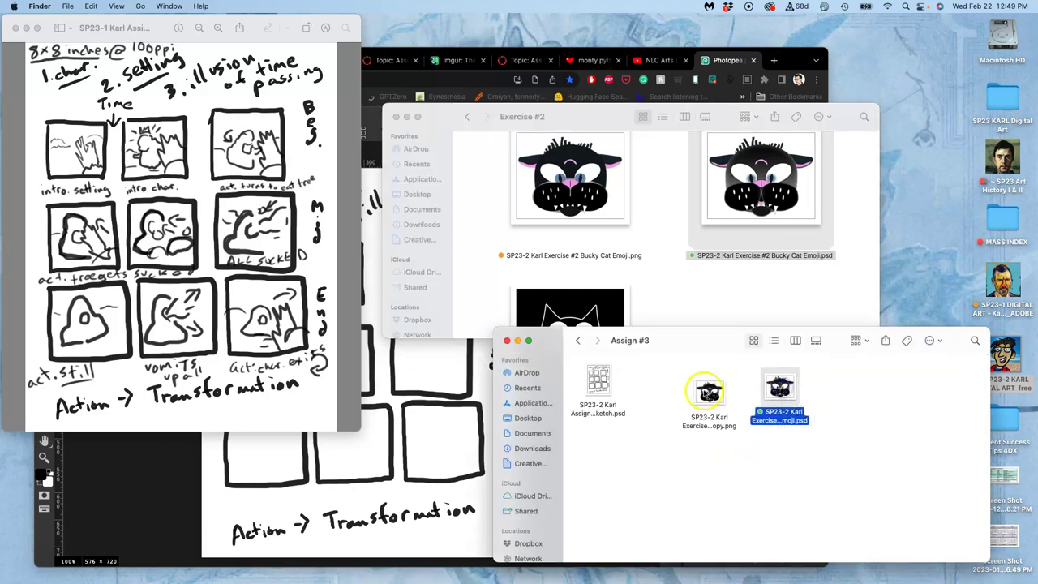
# Select the cat PNG copy in Assign #3 and close the Exercise #2 window
pyautogui.click(707, 392)
pyautogui.click(678, 276)
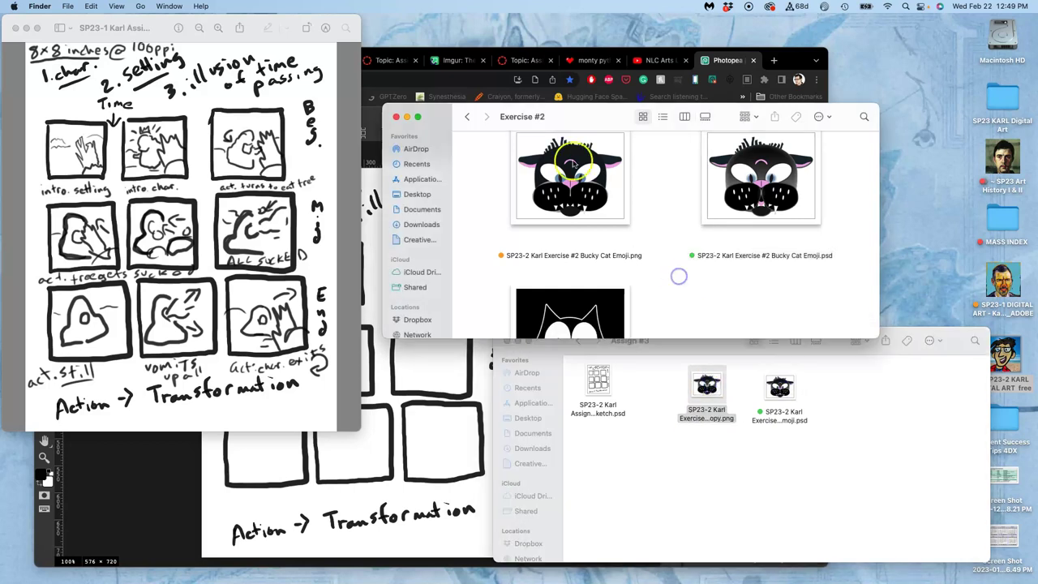
pyautogui.click(396, 116)
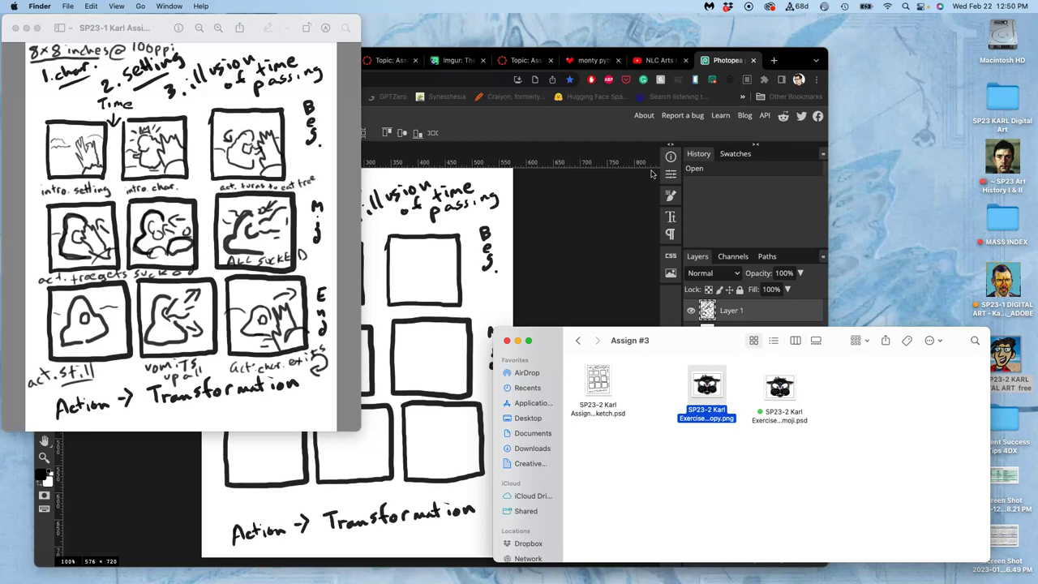
# Preview the cat PNG copy, then open the SP23-1 course's Exercise #2 folder
pyautogui.doubleClick(706, 388)
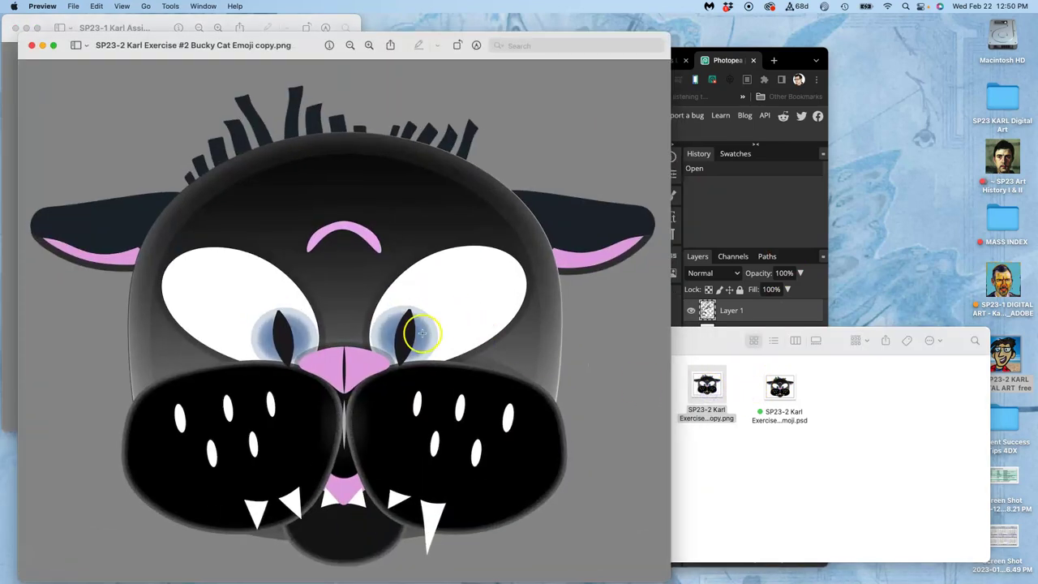
pyautogui.click(31, 46)
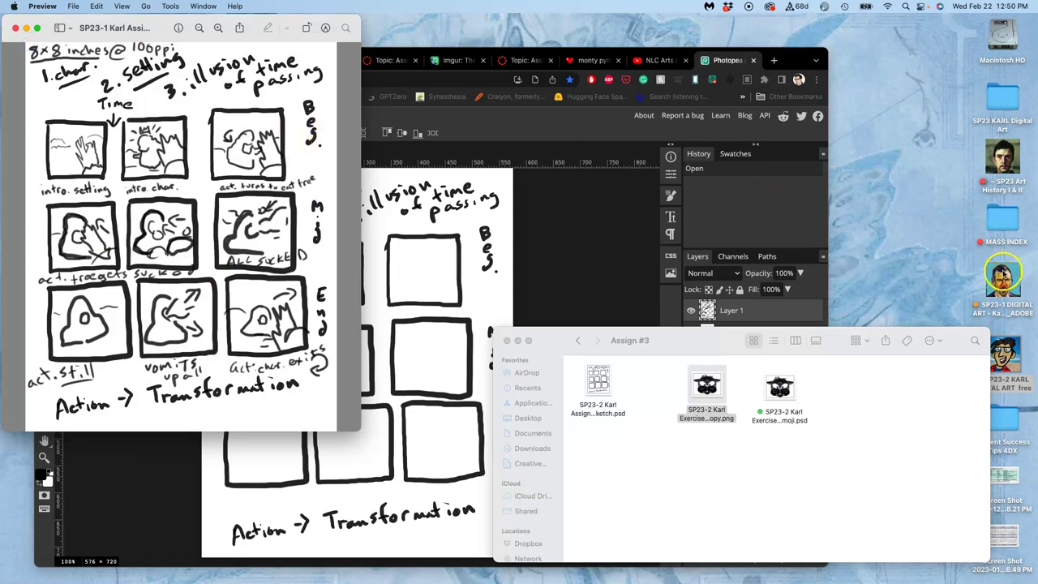
pyautogui.doubleClick(1003, 276)
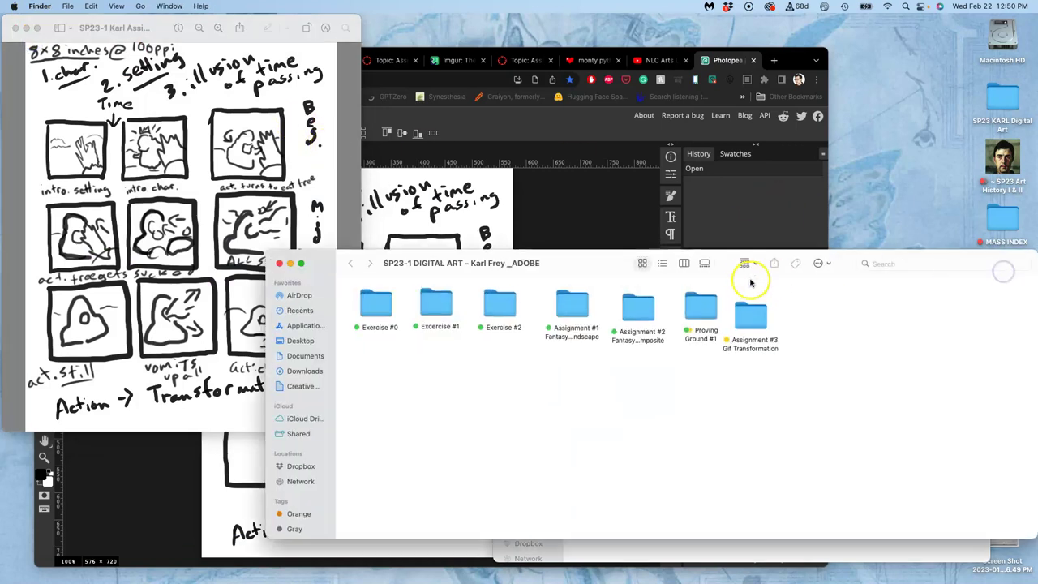
pyautogui.doubleClick(510, 305)
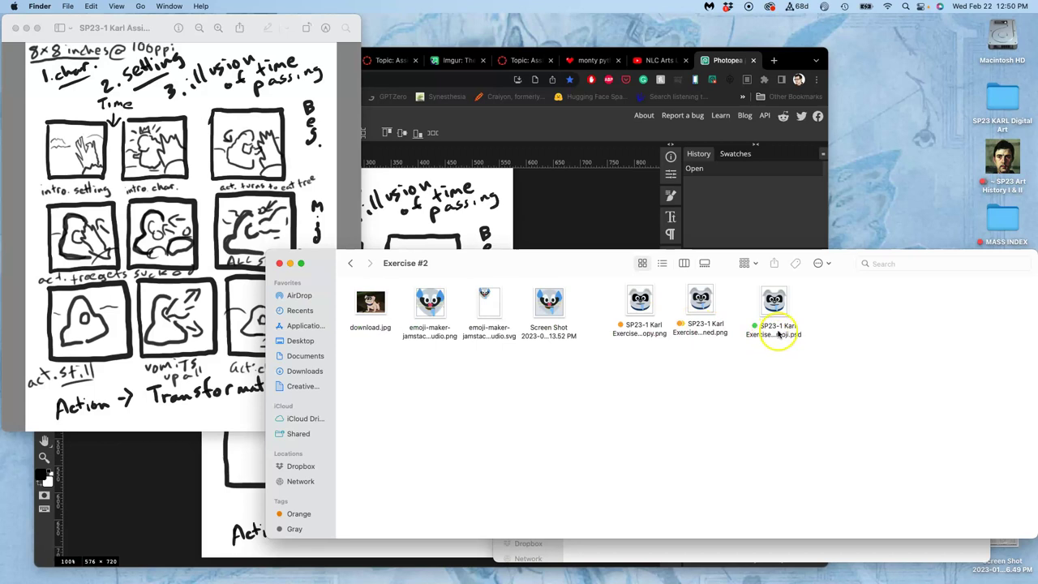
# Preview each of the two raccoon emoji PNGs and close them
pyautogui.doubleClick(641, 301)
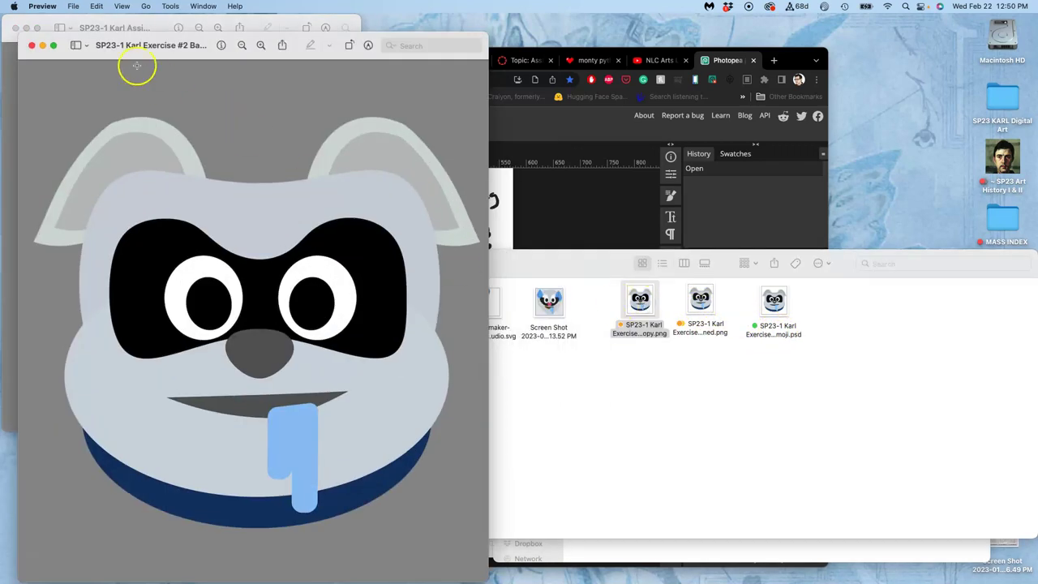
pyautogui.click(31, 45)
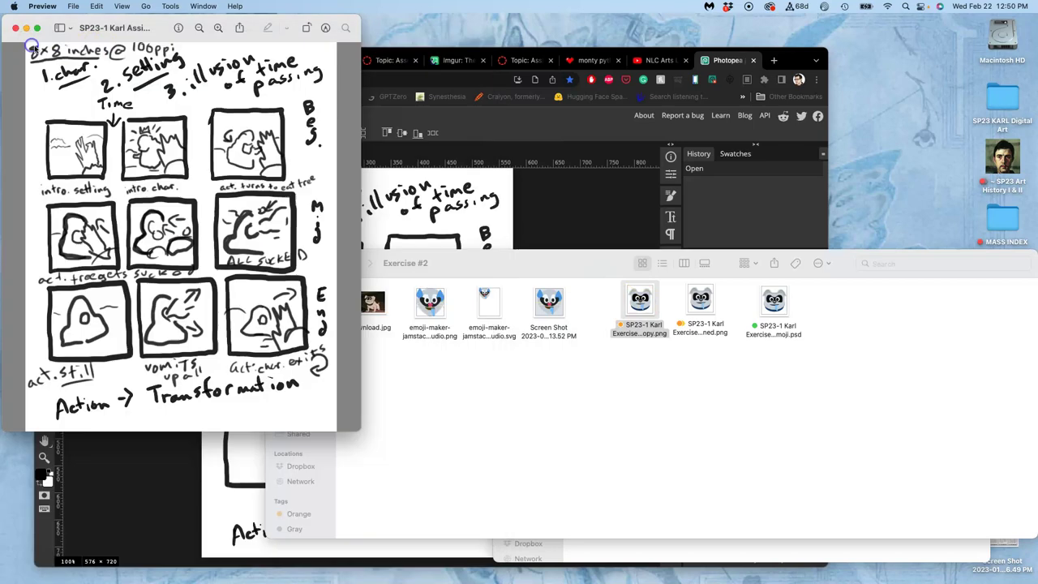
pyautogui.click(698, 300)
pyautogui.doubleClick(699, 300)
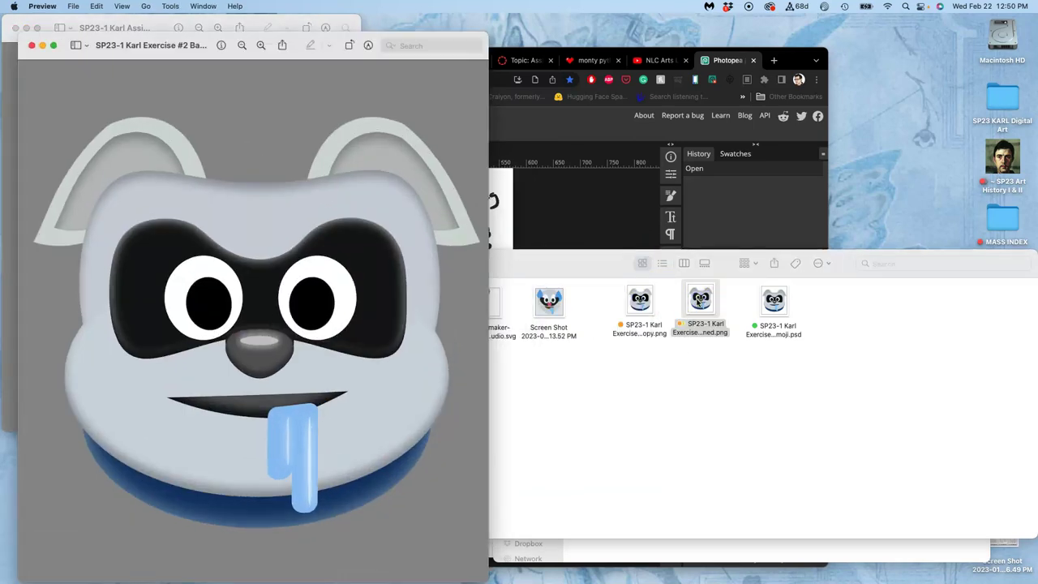
pyautogui.click(32, 46)
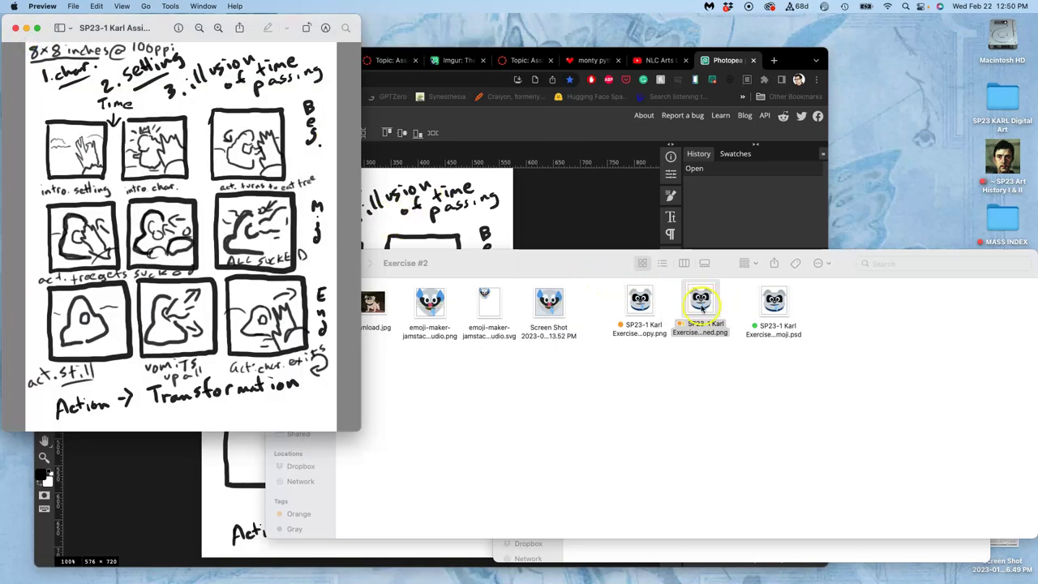
# Copy the raccoon emoji PSD and PNG into Assign #3, close Exercise #2, and move Assign #3 up
pyautogui.moveTo(719, 264); pyautogui.dragTo(739, 74)
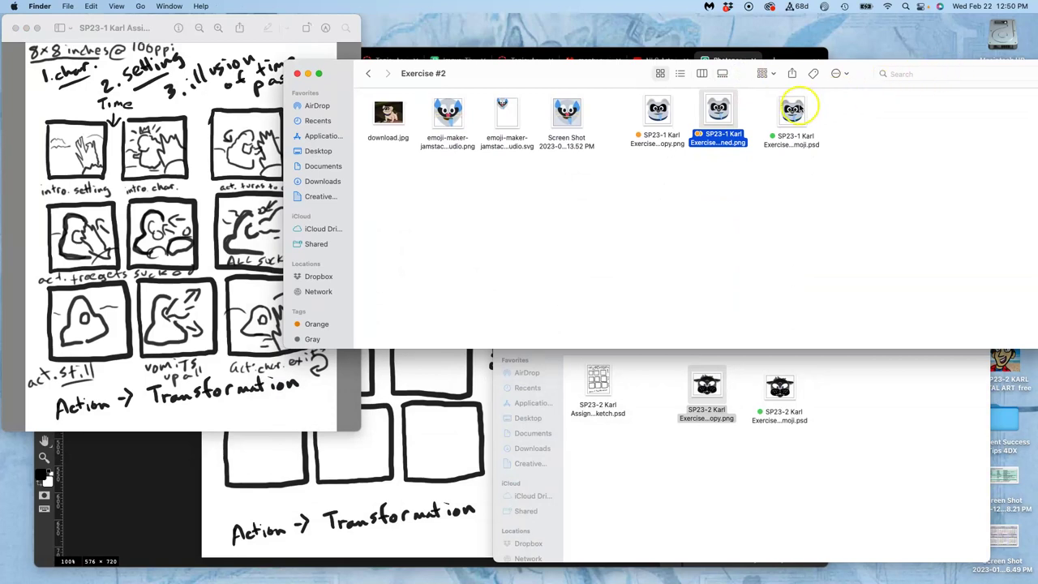
pyautogui.moveTo(794, 107); pyautogui.dragTo(800, 472)
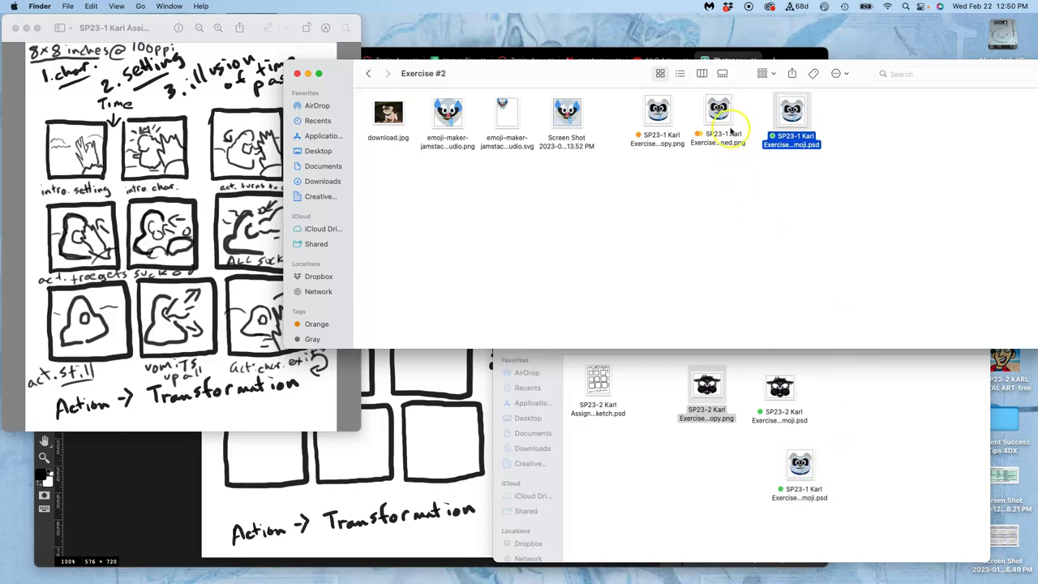
pyautogui.moveTo(724, 115); pyautogui.dragTo(717, 468)
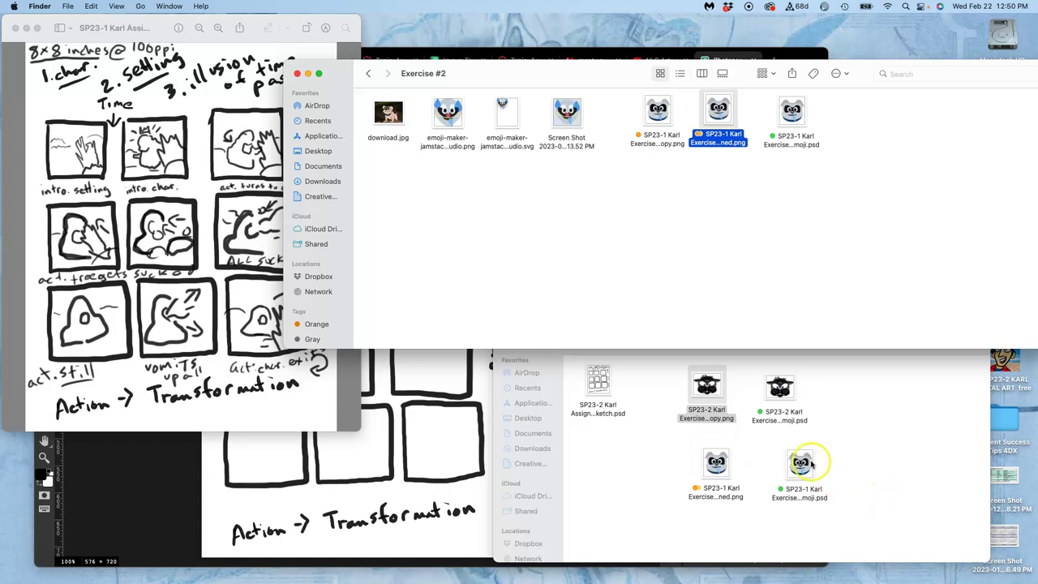
pyautogui.click(297, 72)
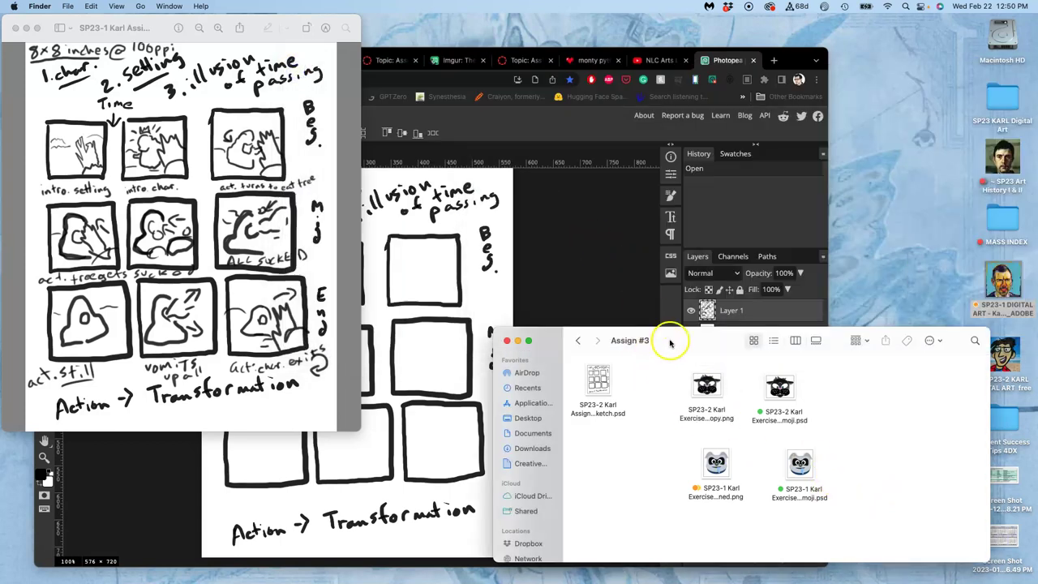
pyautogui.moveTo(670, 341); pyautogui.dragTo(708, 45)
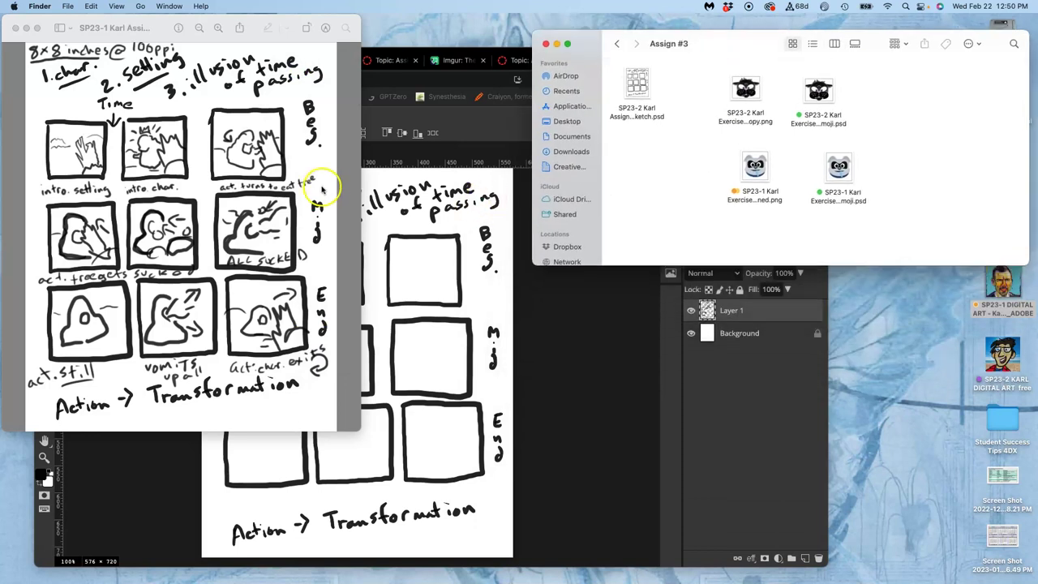
# Close the reference sketch preview and bring the Photopea storyboard forward, with the Assign #3 folder moved right
pyautogui.click(16, 28)
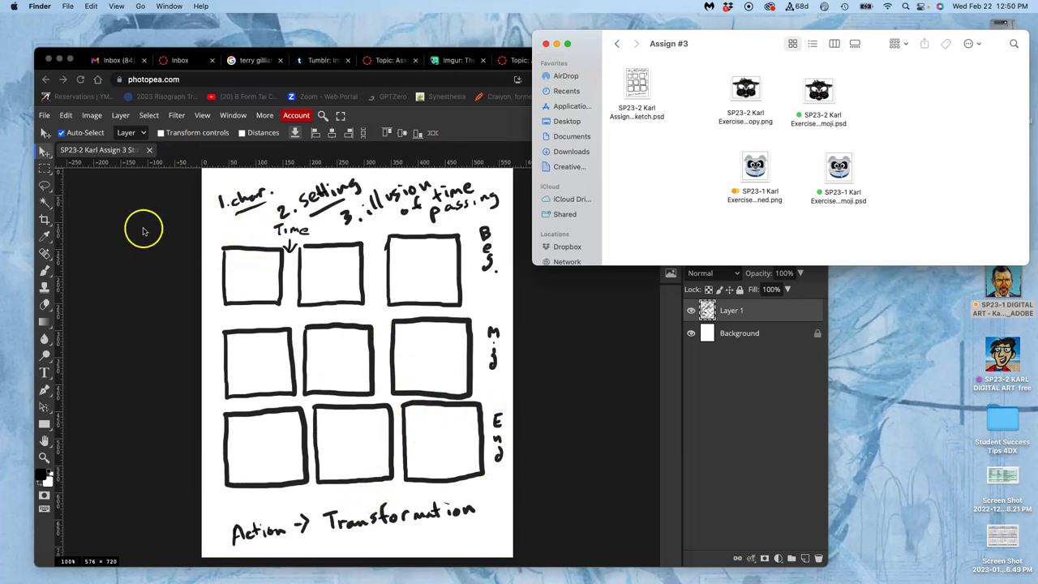
pyautogui.click(56, 276)
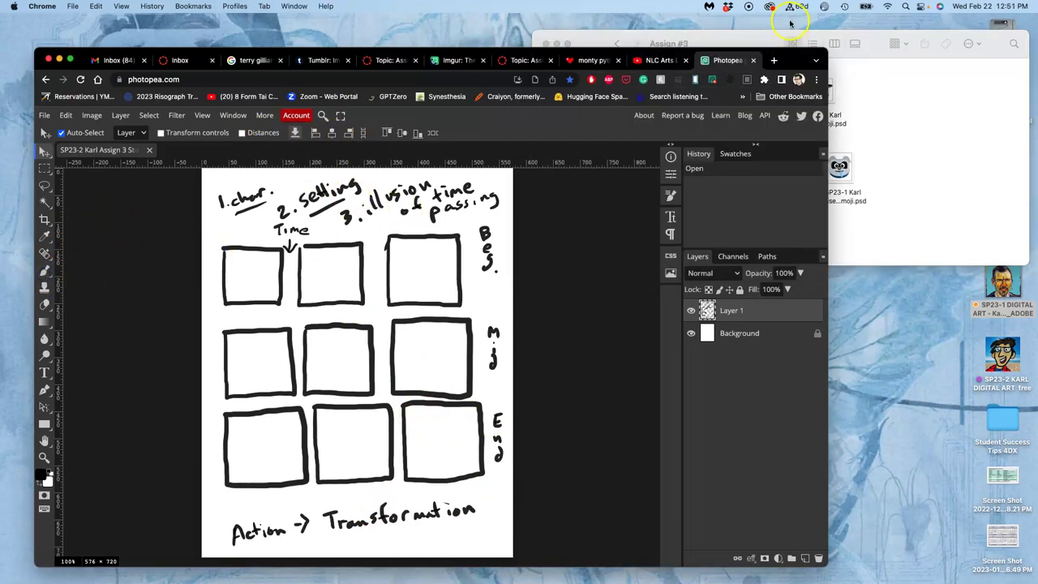
pyautogui.moveTo(759, 38); pyautogui.dragTo(923, 26)
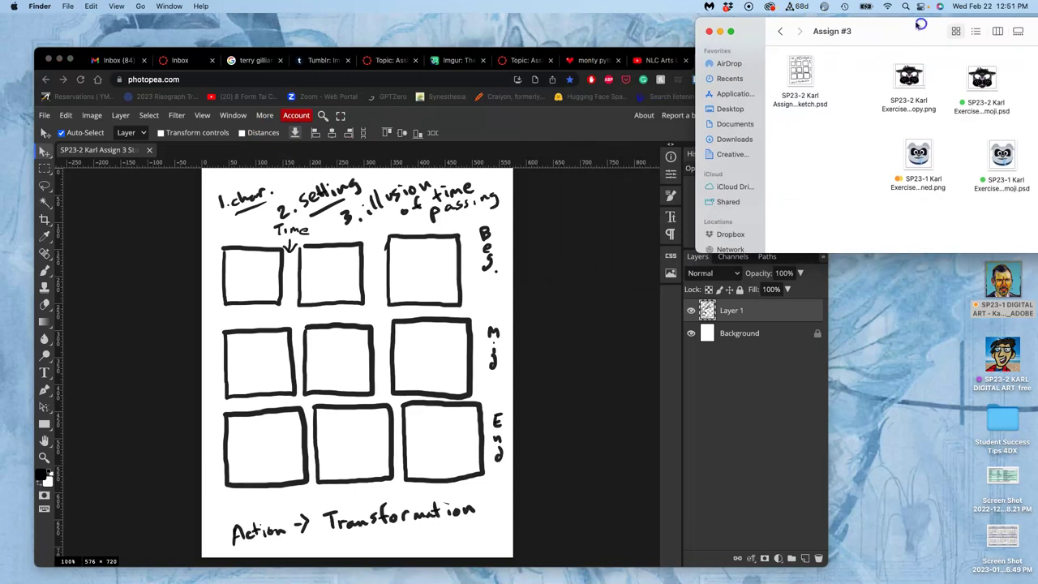
pyautogui.click(541, 245)
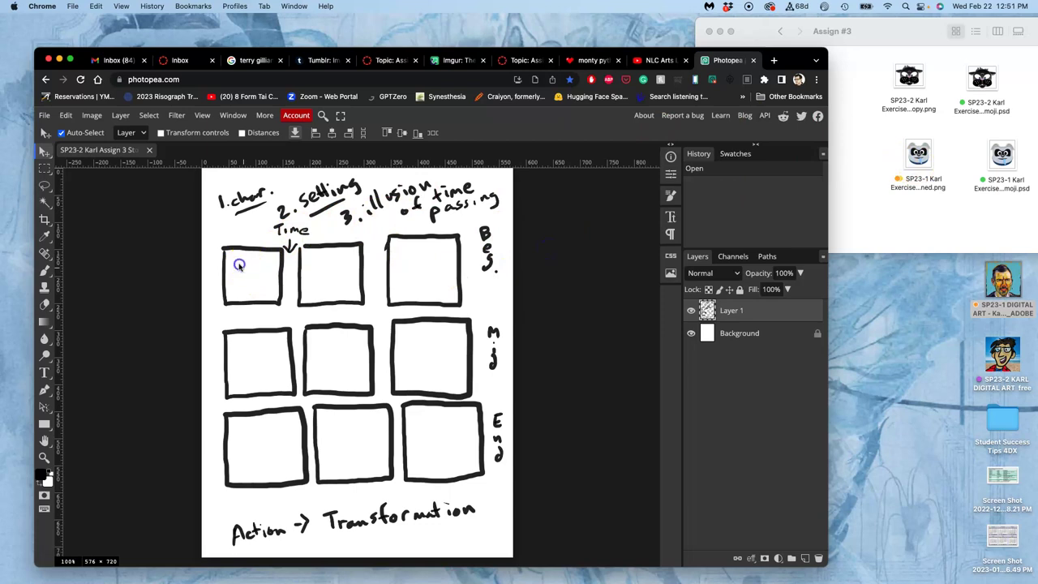
# Pick the 15 px Brush, set its opacity to 90%, and dab a test dot at the top-right
pyautogui.click(45, 271)
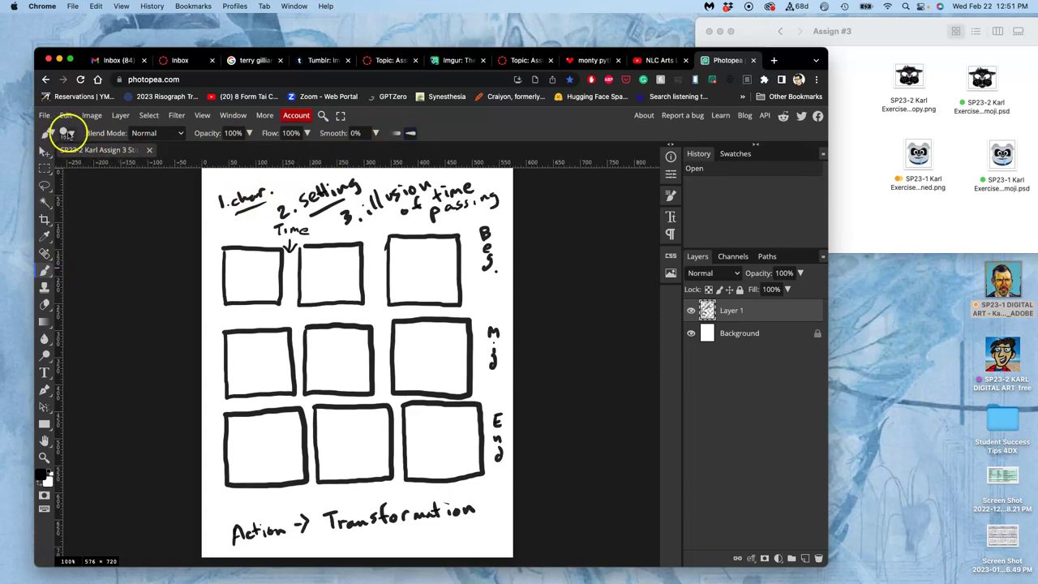
pyautogui.click(65, 133)
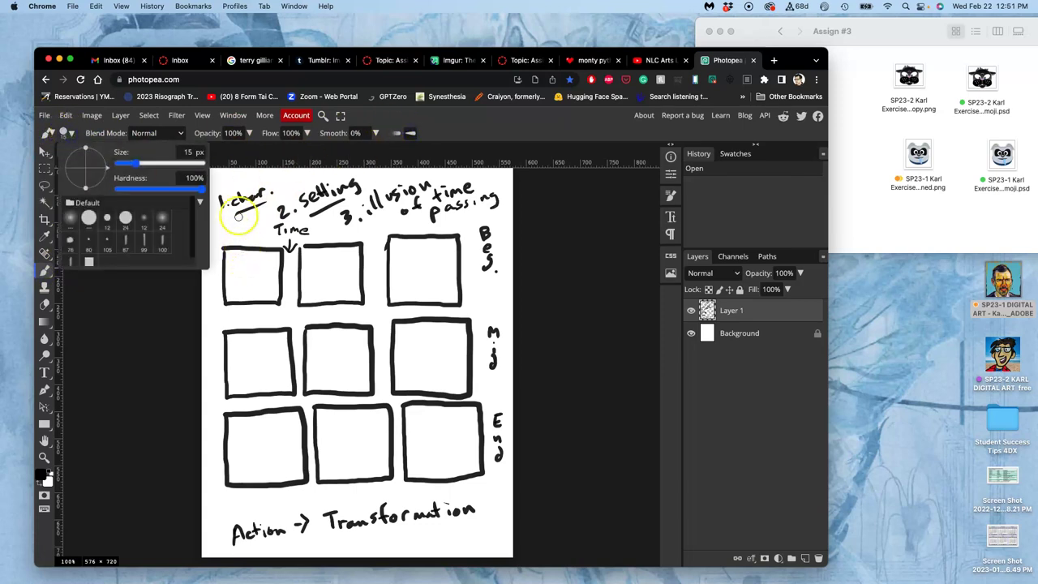
pyautogui.click(249, 133)
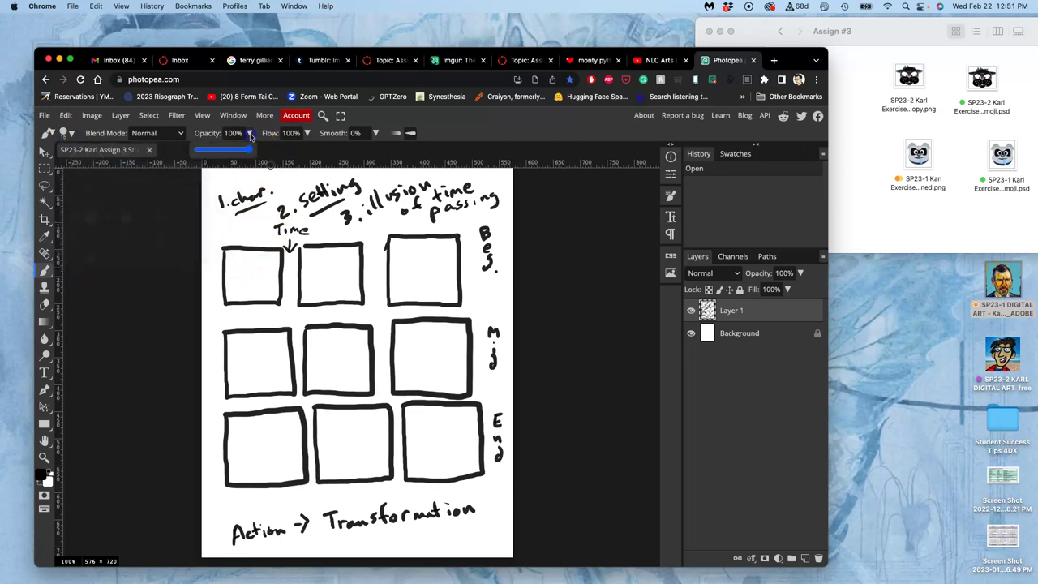
pyautogui.moveTo(245, 150); pyautogui.dragTo(243, 150)
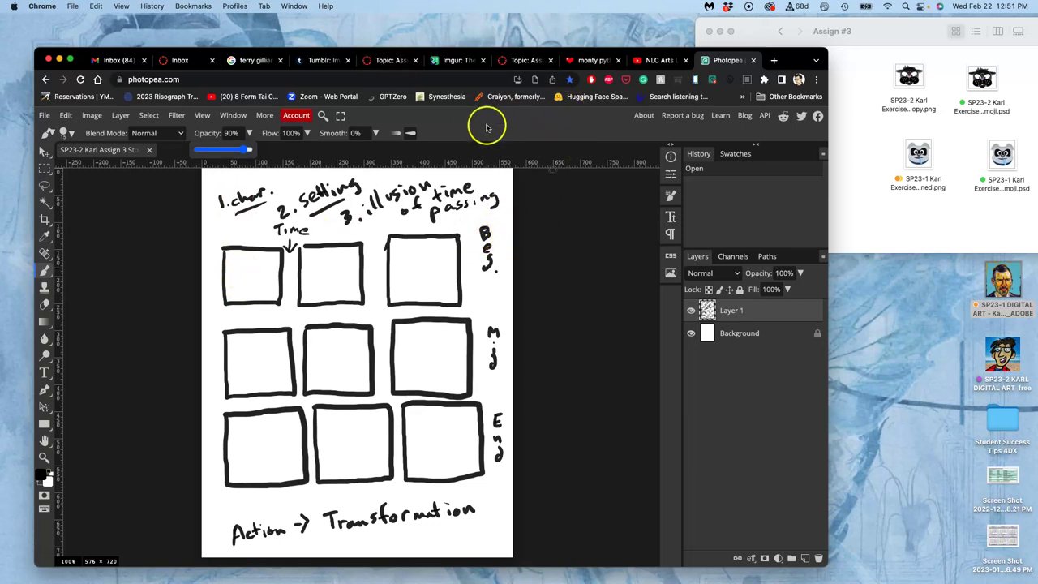
pyautogui.moveTo(825, 54)
pyautogui.mouseDown()
pyautogui.moveTo(849, 36)
pyautogui.moveTo(834, 42)
pyautogui.mouseUp()
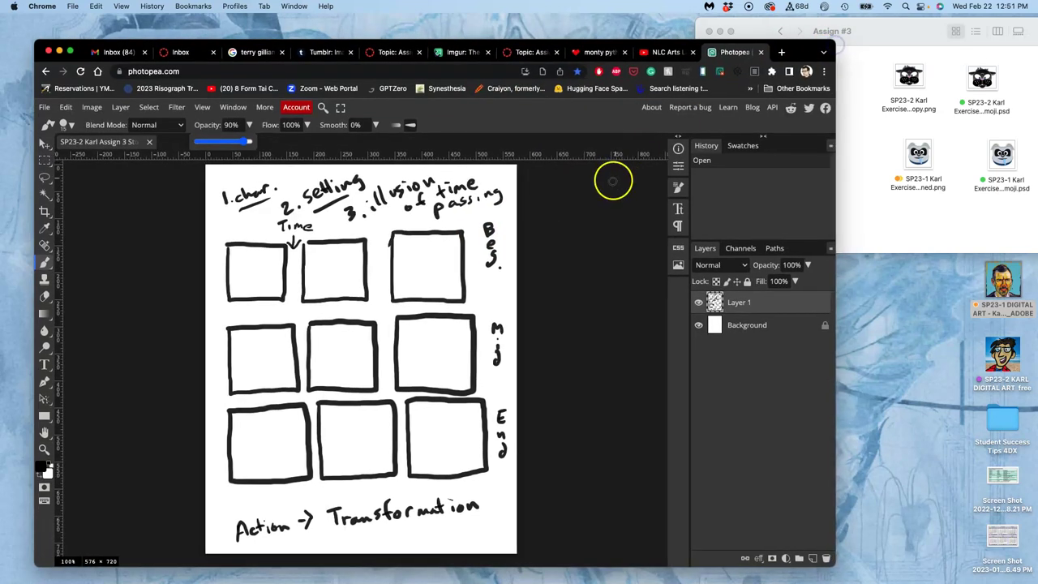
pyautogui.click(503, 176)
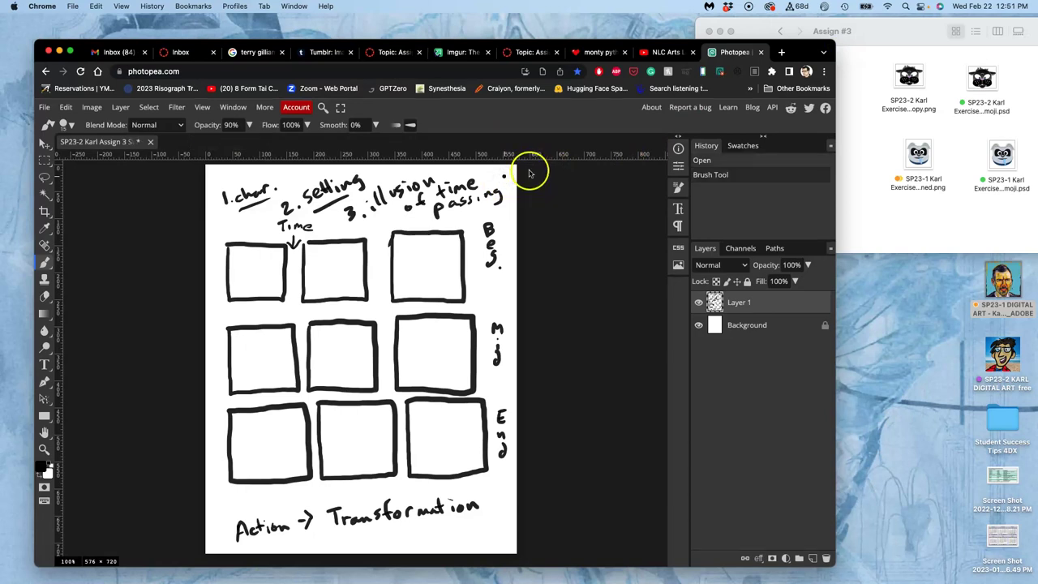
# Zoom to 200%, sketch the emoji face in the first box, and begin its '1 Intro char. X' label
pyautogui.press('super+plus')
pyautogui.scroll(4, 478, 244)
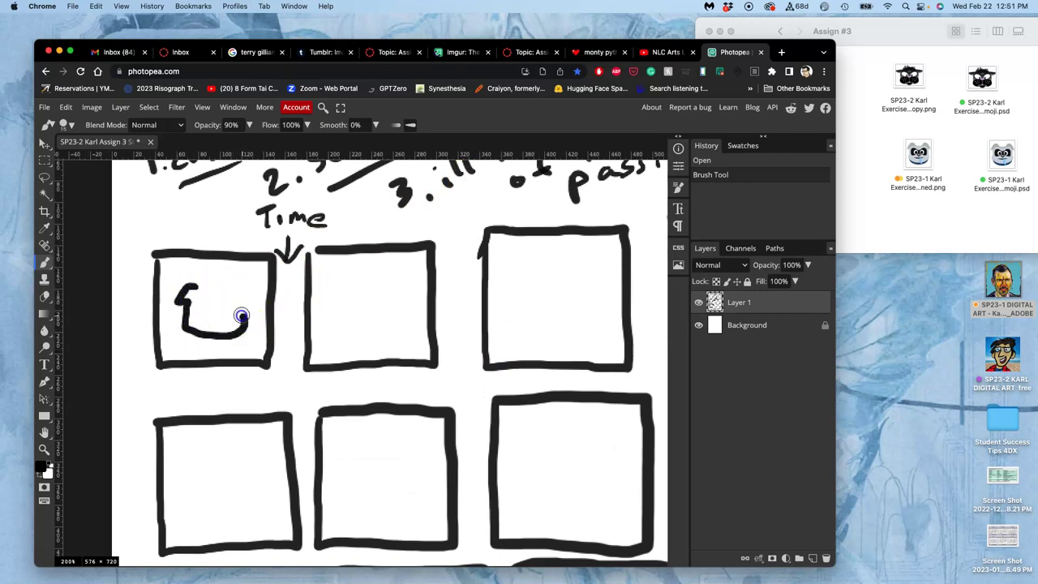
pyautogui.moveTo(231, 292); pyautogui.dragTo(195, 285)
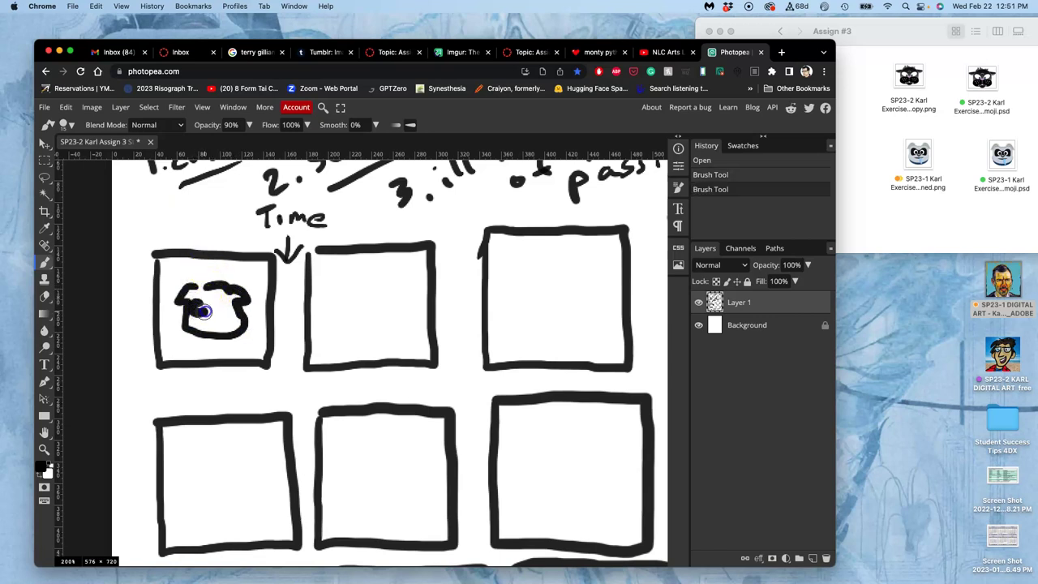
pyautogui.moveTo(213, 308)
pyautogui.mouseDown()
pyautogui.moveTo(208, 349)
pyautogui.moveTo(228, 327)
pyautogui.mouseUp()
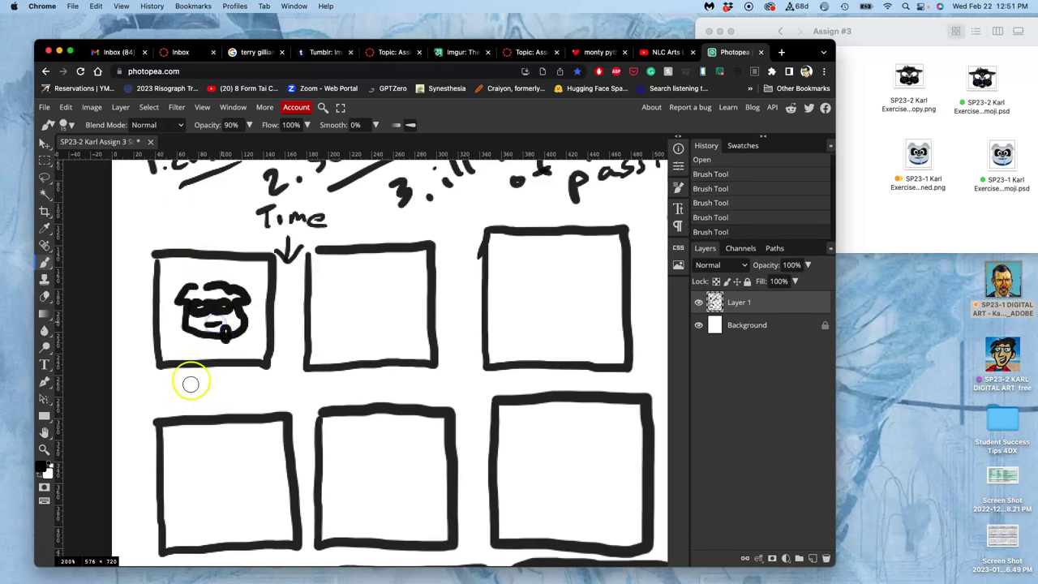
pyautogui.moveTo(150, 386)
pyautogui.mouseDown()
pyautogui.moveTo(153, 401)
pyautogui.moveTo(204, 396)
pyautogui.mouseUp()
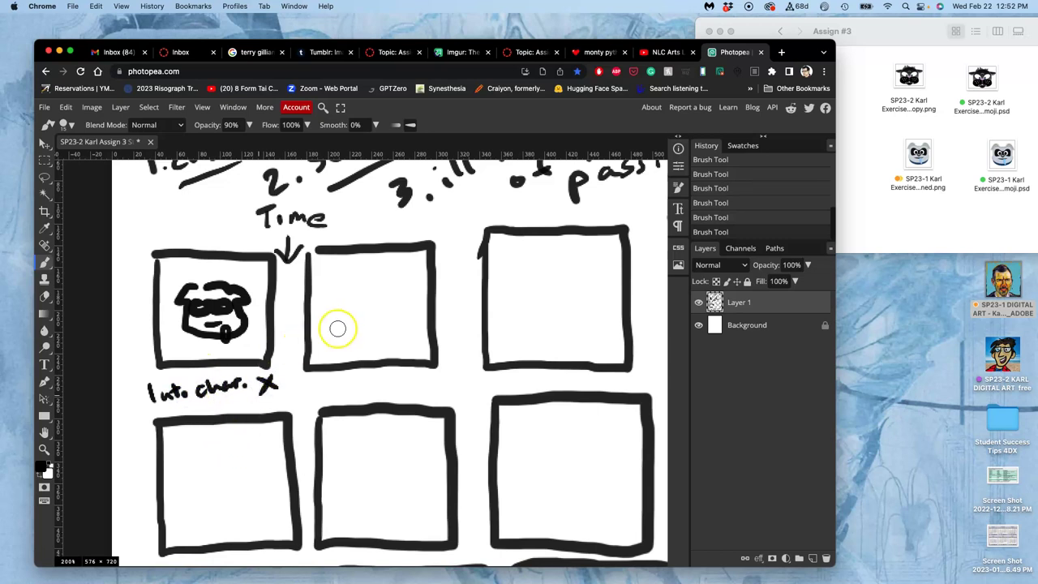
# Sketch the horned second character in the bottom-right End panel
pyautogui.scroll(-5, 454, 330)
pyautogui.hscroll(3, 454, 329)
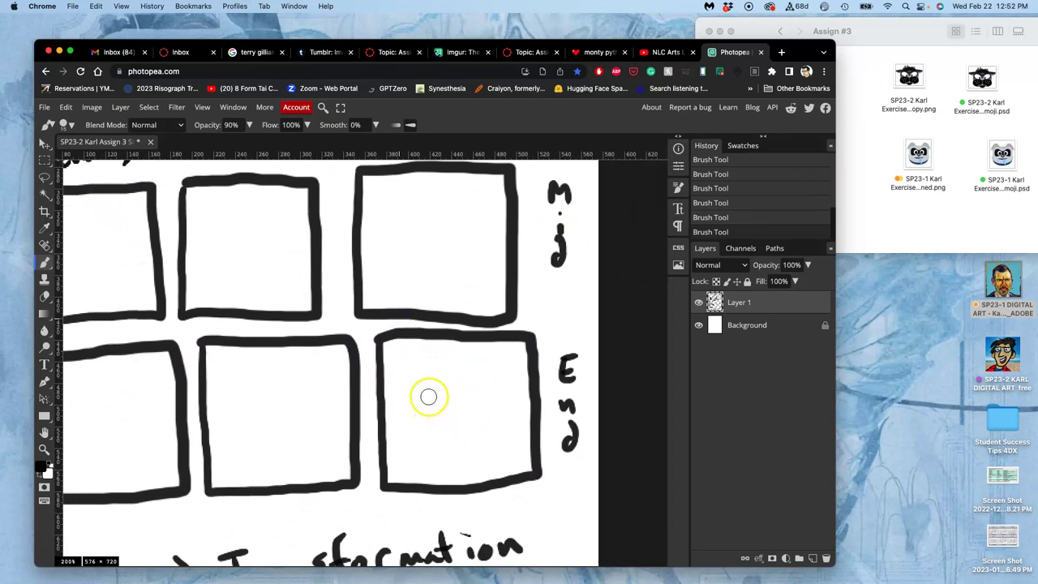
pyautogui.moveTo(428, 397)
pyautogui.mouseDown()
pyautogui.moveTo(405, 411)
pyautogui.moveTo(436, 405)
pyautogui.moveTo(433, 384)
pyautogui.moveTo(447, 369)
pyautogui.moveTo(505, 396)
pyautogui.moveTo(486, 394)
pyautogui.moveTo(492, 414)
pyautogui.moveTo(434, 407)
pyautogui.moveTo(447, 414)
pyautogui.moveTo(479, 399)
pyautogui.moveTo(464, 417)
pyautogui.moveTo(485, 404)
pyautogui.moveTo(429, 437)
pyautogui.moveTo(432, 453)
pyautogui.moveTo(452, 441)
pyautogui.moveTo(478, 449)
pyautogui.moveTo(489, 430)
pyautogui.moveTo(425, 433)
pyautogui.moveTo(449, 386)
pyautogui.moveTo(473, 382)
pyautogui.moveTo(439, 439)
pyautogui.moveTo(480, 432)
pyautogui.mouseUp()
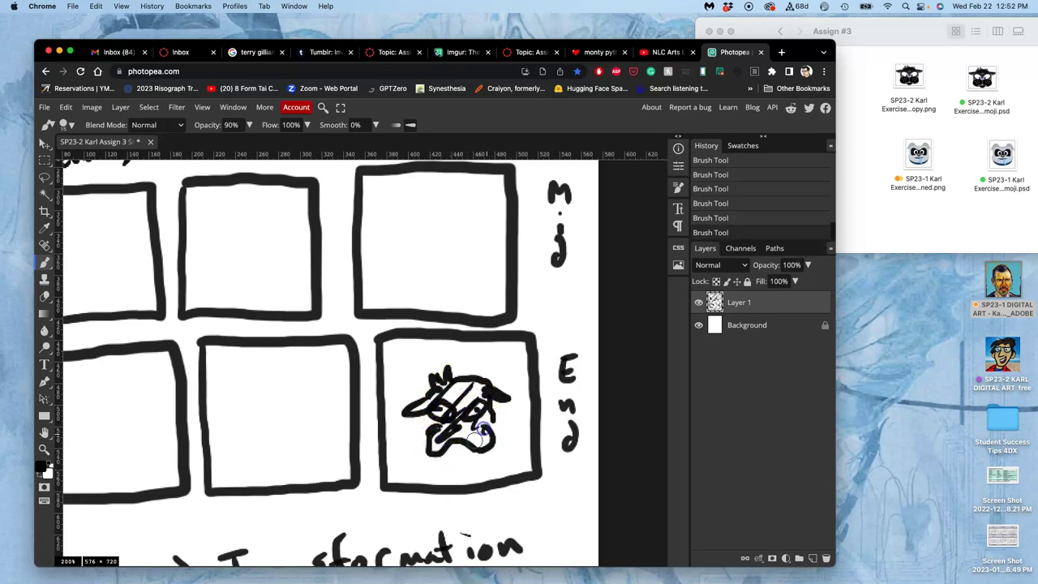
# Write the caption 'Int. Char. Y' beneath the End panel
pyautogui.scroll(-3, 449, 478)
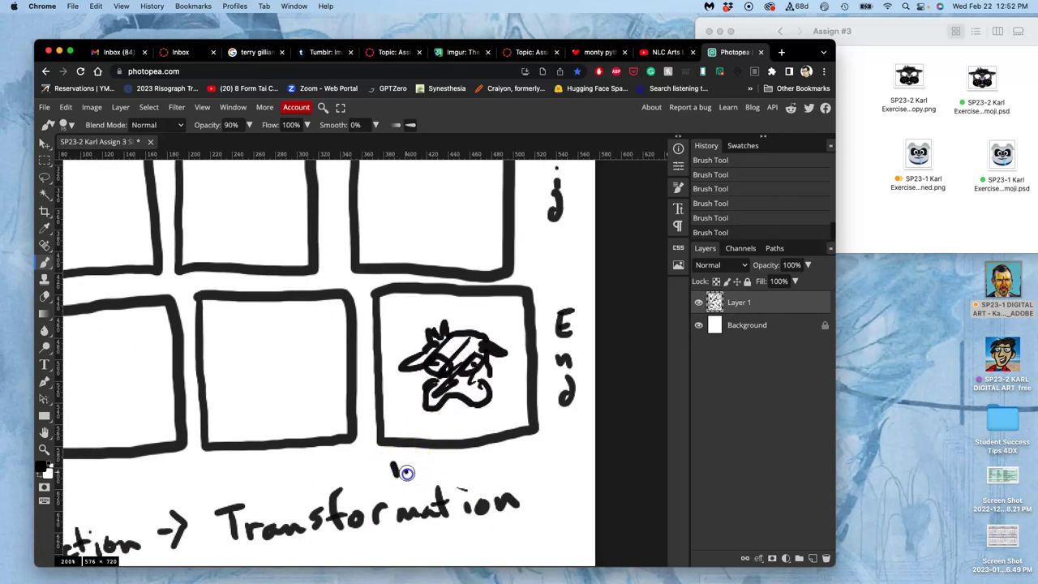
pyautogui.moveTo(417, 459); pyautogui.dragTo(419, 462)
pyautogui.click(431, 471)
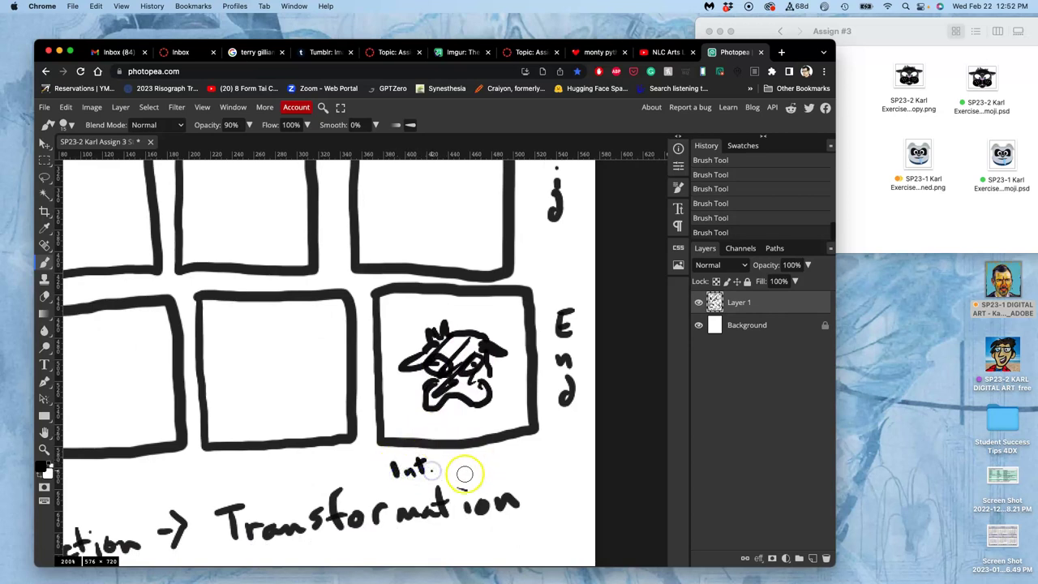
pyautogui.click(504, 464)
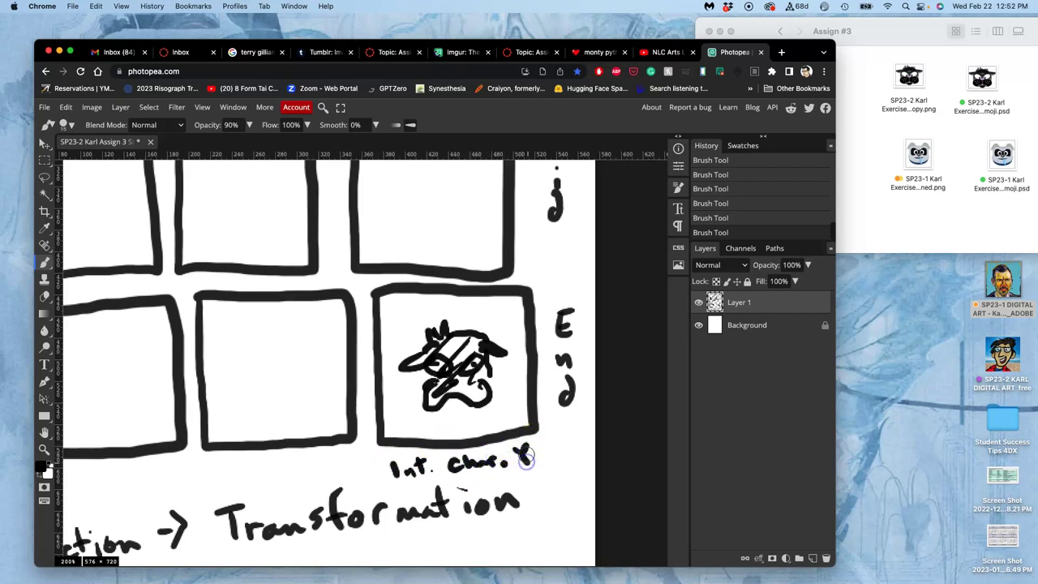
pyautogui.moveTo(525, 458); pyautogui.dragTo(524, 429)
pyautogui.scroll(-5, 521, 428)
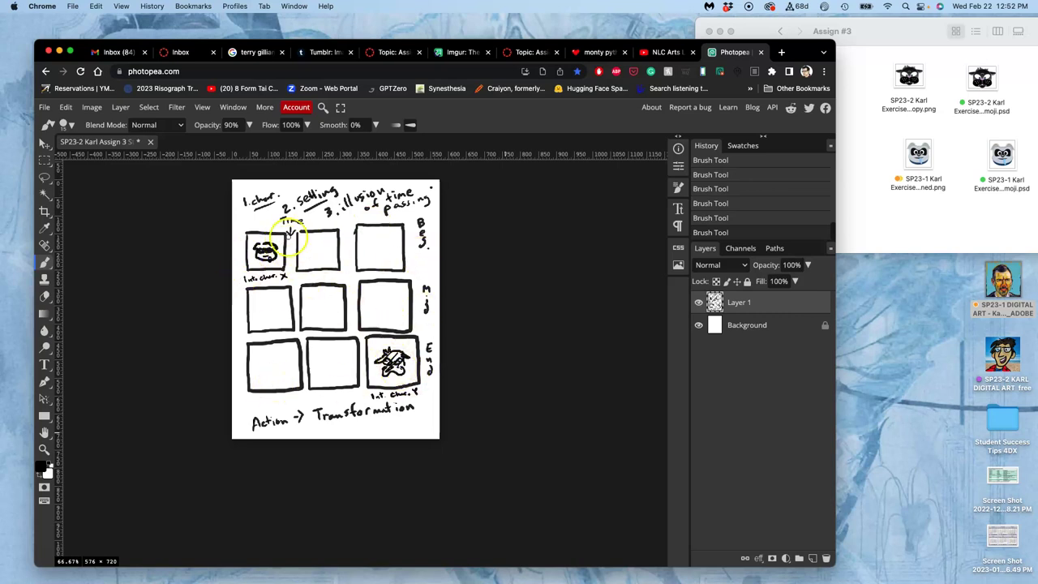
# Zoom in on the top row and sketch the dog's head in the second panel
pyautogui.press('super+equal')
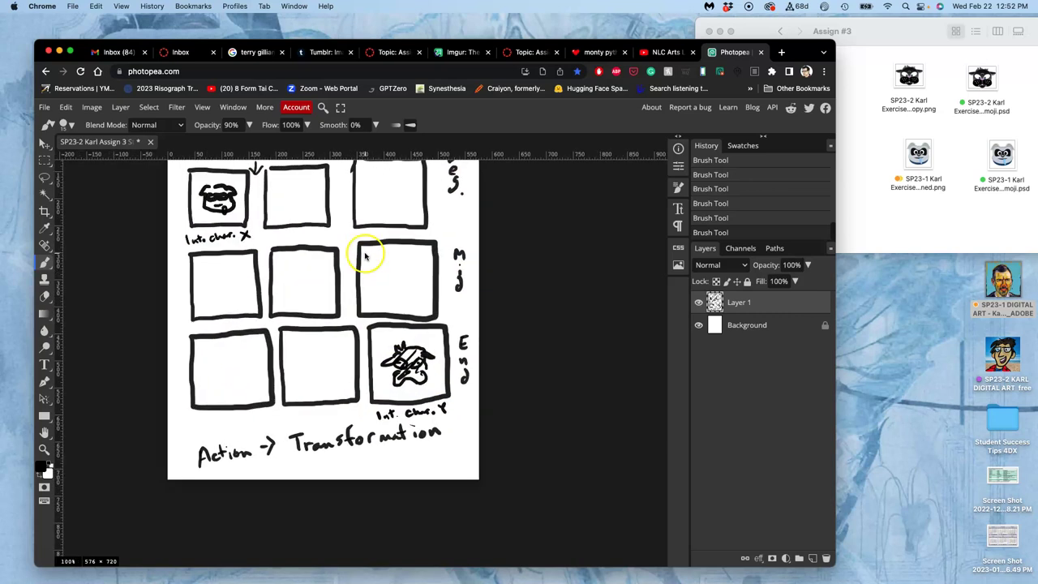
pyautogui.press('super+equal')
pyautogui.moveTo(251, 181)
pyautogui.mouseDown()
pyautogui.moveTo(402, 357)
pyautogui.moveTo(396, 383)
pyautogui.mouseUp()
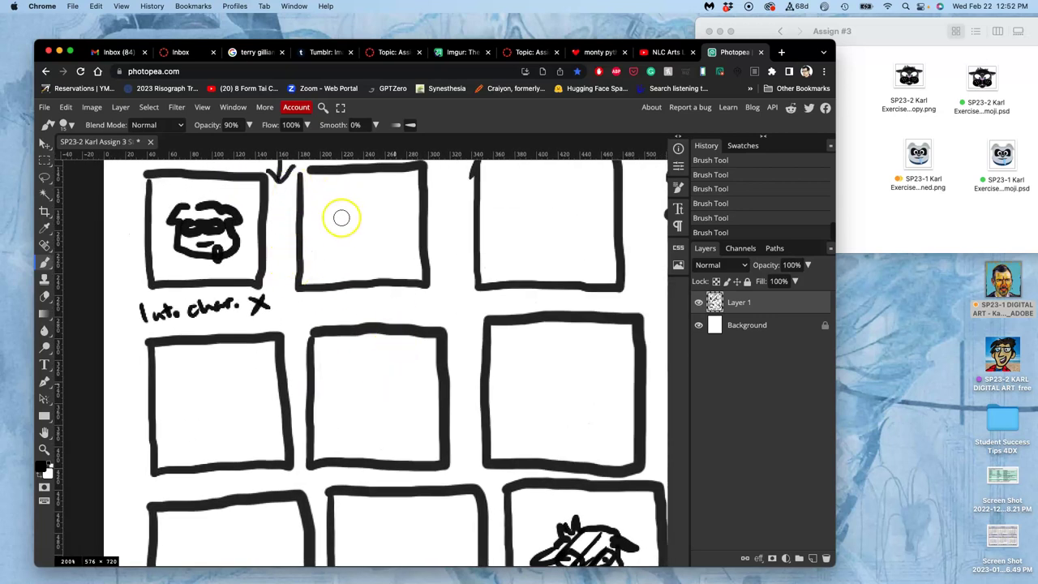
pyautogui.moveTo(340, 202)
pyautogui.mouseDown()
pyautogui.moveTo(320, 220)
pyautogui.moveTo(341, 227)
pyautogui.moveTo(340, 257)
pyautogui.moveTo(381, 257)
pyautogui.moveTo(392, 244)
pyautogui.moveTo(399, 212)
pyautogui.moveTo(359, 196)
pyautogui.moveTo(353, 240)
pyautogui.moveTo(367, 242)
pyautogui.moveTo(368, 267)
pyautogui.moveTo(380, 265)
pyautogui.moveTo(373, 241)
pyautogui.moveTo(408, 258)
pyautogui.mouseUp()
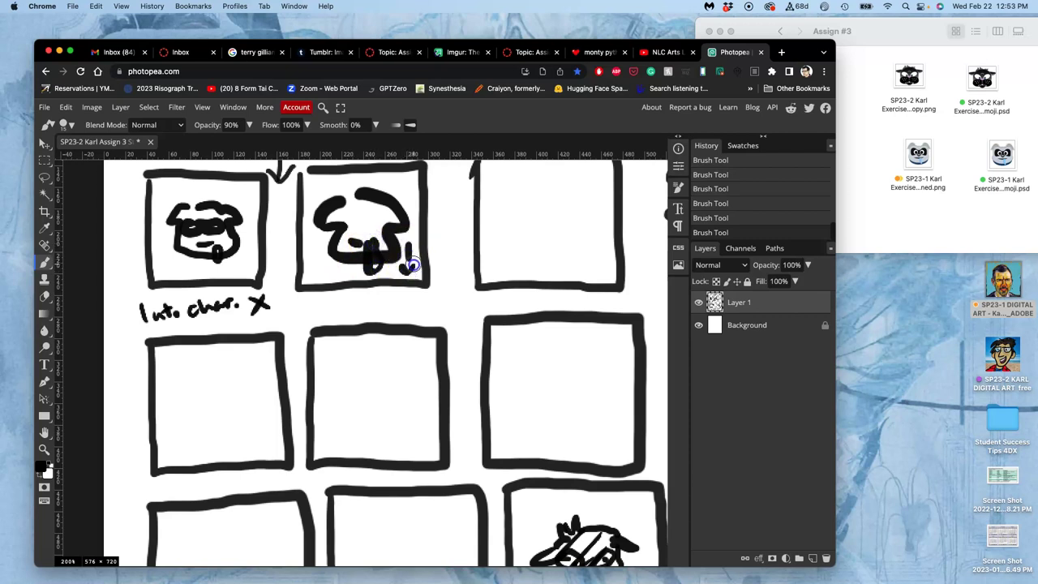
# Write 'Pounting' under the panel with a 2 px brush and draw the dog's eyes
pyautogui.moveTo(307, 317)
pyautogui.mouseDown()
pyautogui.moveTo(307, 305)
pyautogui.moveTo(314, 312)
pyautogui.mouseUp()
pyautogui.moveTo(329, 308); pyautogui.dragTo(381, 302)
pyautogui.click(69, 124)
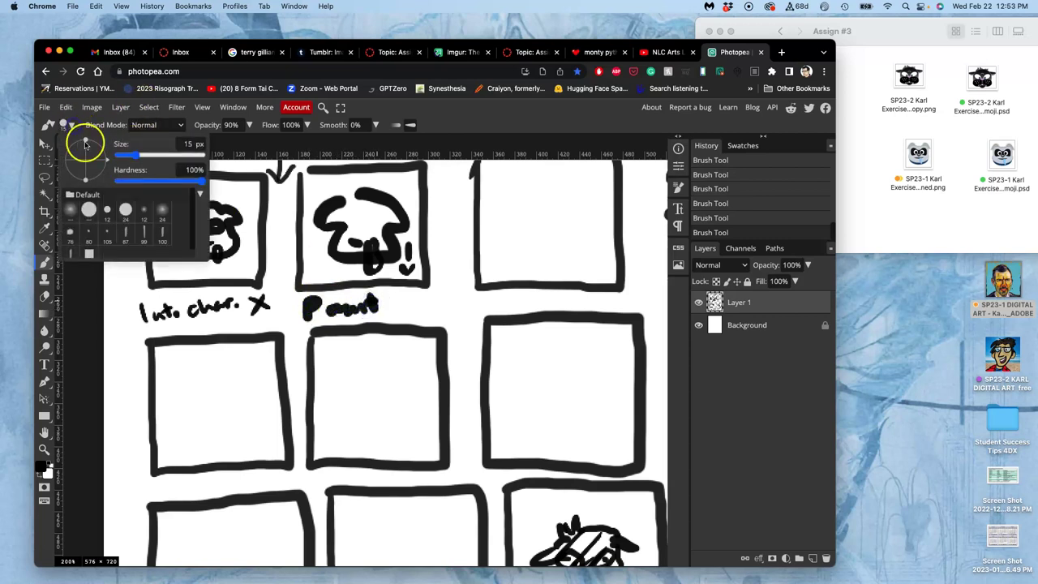
pyautogui.moveTo(126, 159); pyautogui.dragTo(116, 155)
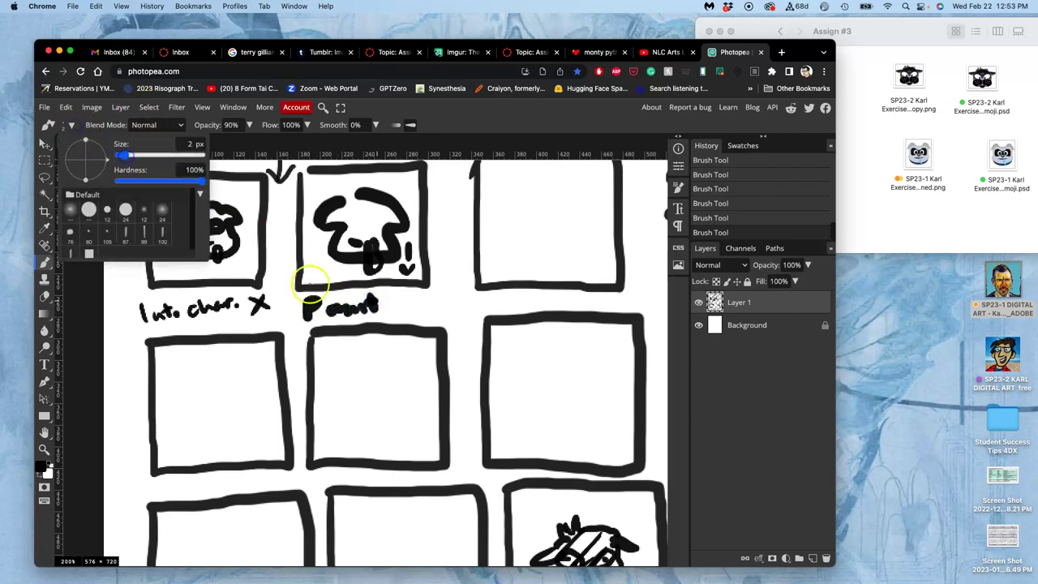
pyautogui.click(382, 307)
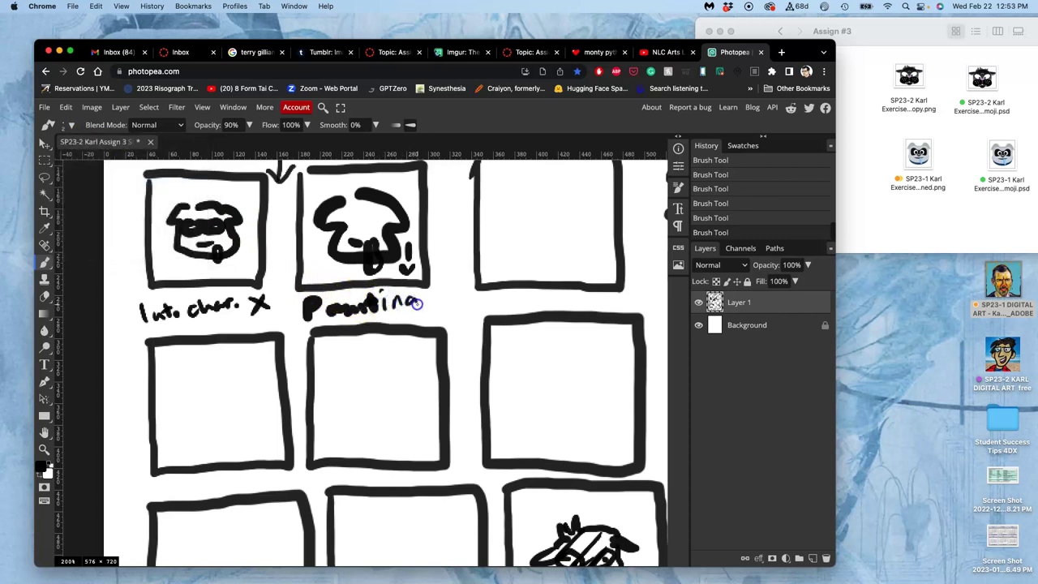
pyautogui.moveTo(415, 302); pyautogui.dragTo(414, 313)
pyautogui.click(350, 224)
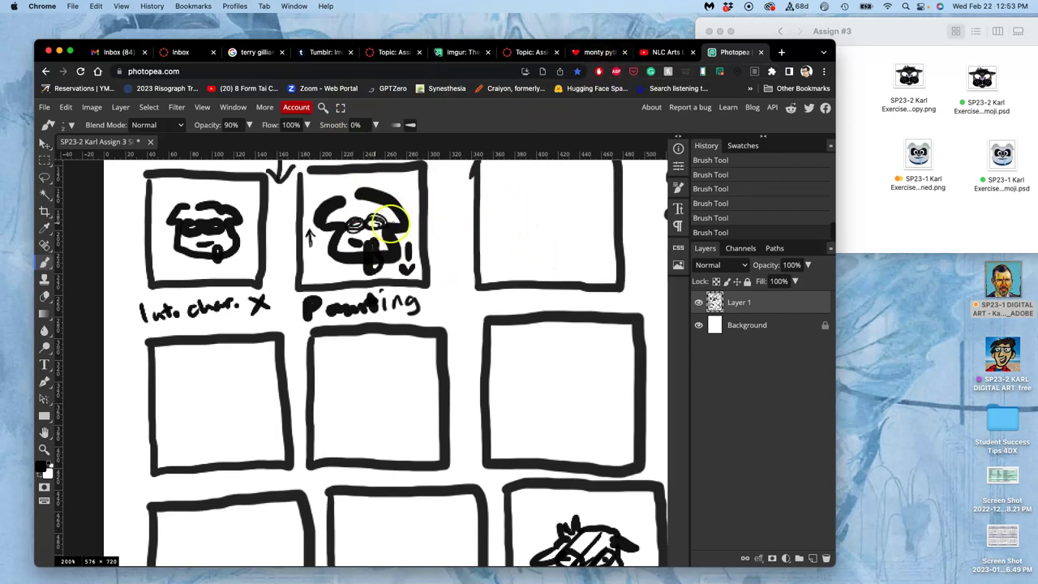
pyautogui.moveTo(373, 223); pyautogui.dragTo(376, 224)
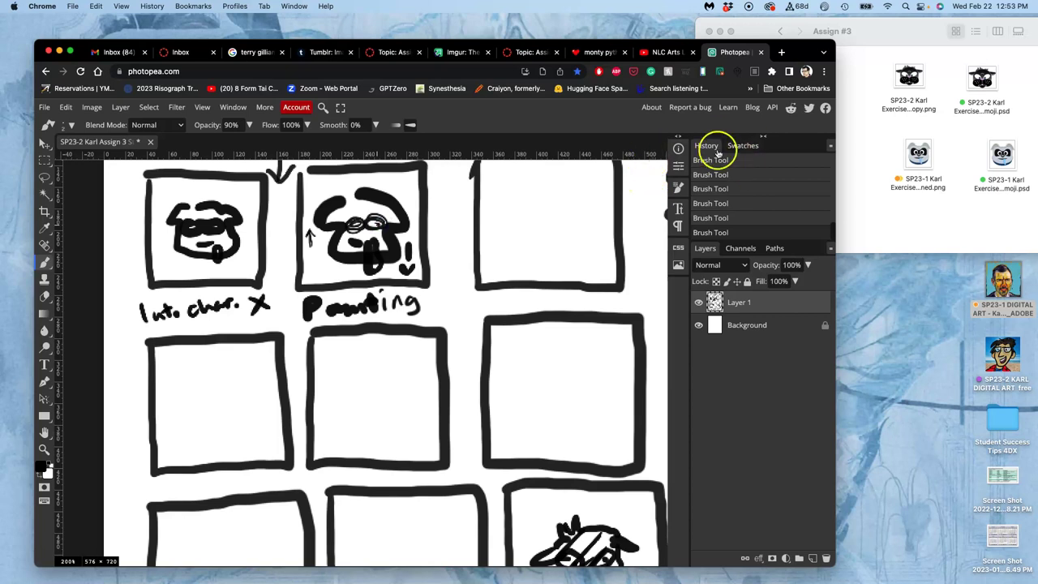
# Draw the third panel's face with eyes, nose, mouth and a left eyebrow
pyautogui.click(510, 193)
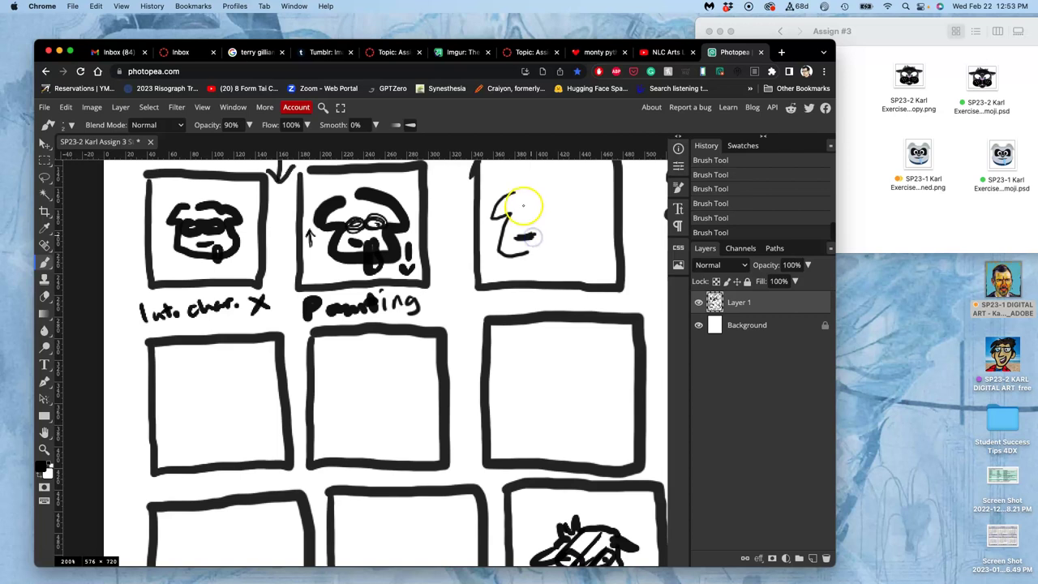
pyautogui.click(518, 204)
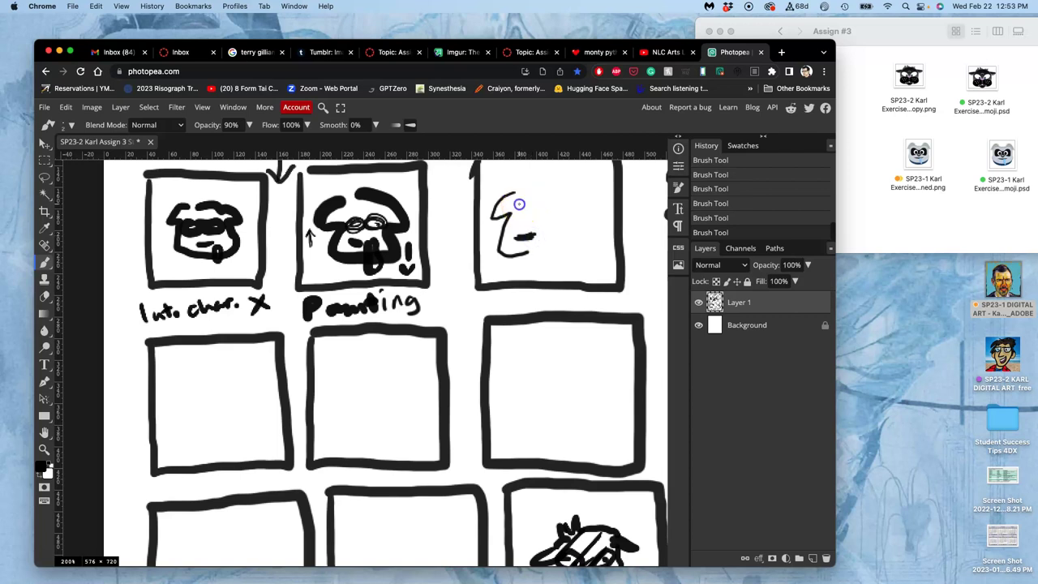
pyautogui.click(563, 208)
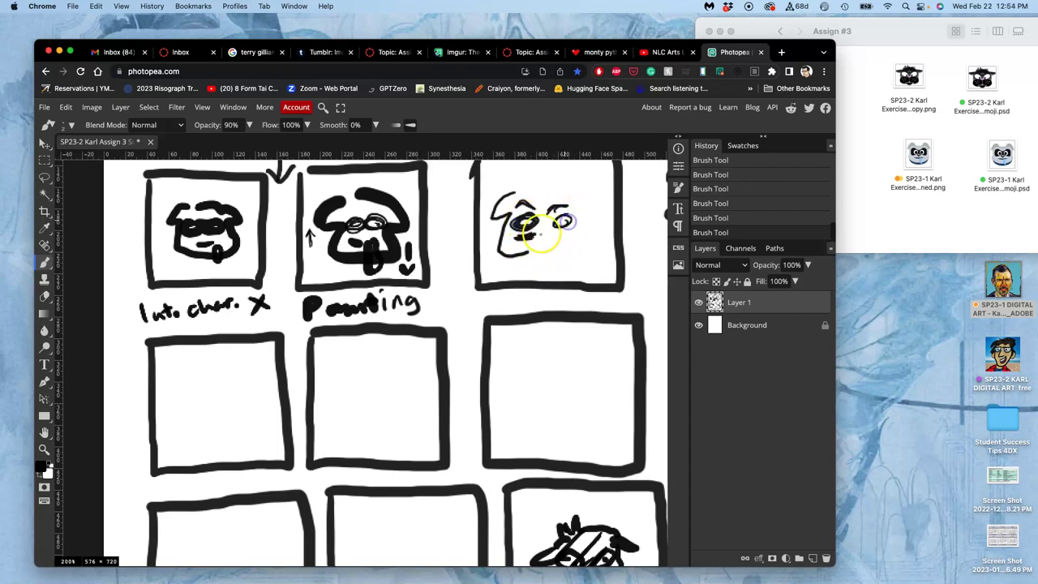
pyautogui.moveTo(537, 231)
pyautogui.mouseDown()
pyautogui.moveTo(554, 256)
pyautogui.moveTo(561, 241)
pyautogui.moveTo(545, 250)
pyautogui.moveTo(584, 254)
pyautogui.moveTo(581, 220)
pyautogui.mouseUp()
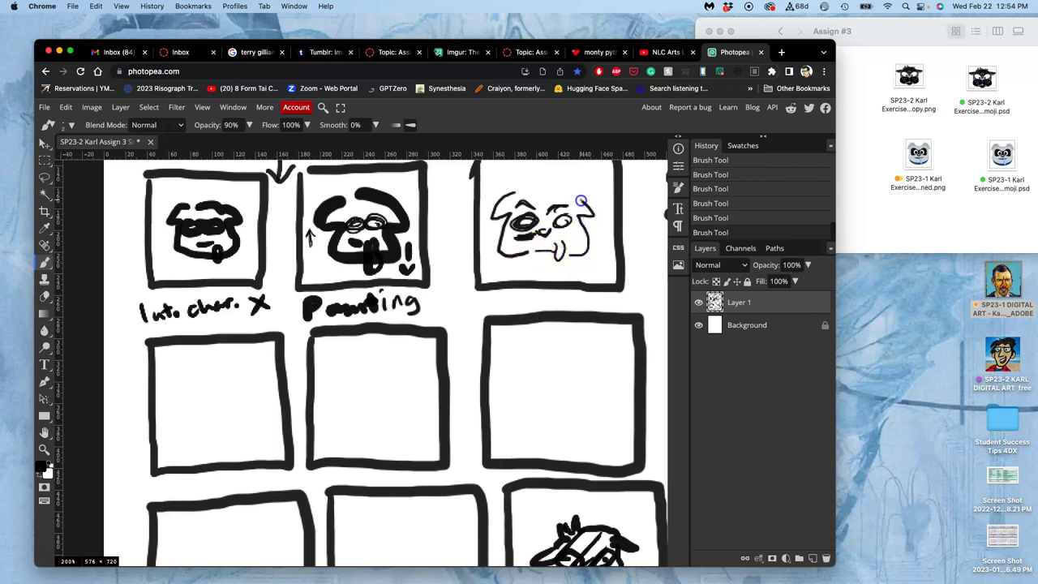
pyautogui.moveTo(526, 194); pyautogui.dragTo(532, 210)
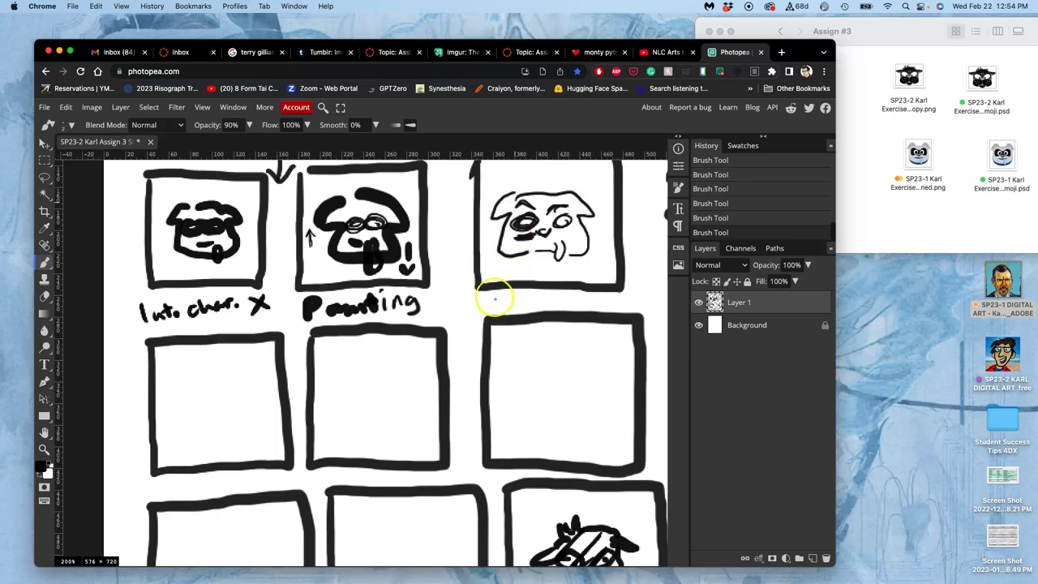
# Add the 'worried expression' caption, hatch the face, and finish 'turning red' above it
pyautogui.moveTo(494, 297)
pyautogui.mouseDown()
pyautogui.moveTo(538, 294)
pyautogui.moveTo(548, 305)
pyautogui.moveTo(548, 293)
pyautogui.moveTo(632, 303)
pyautogui.mouseUp()
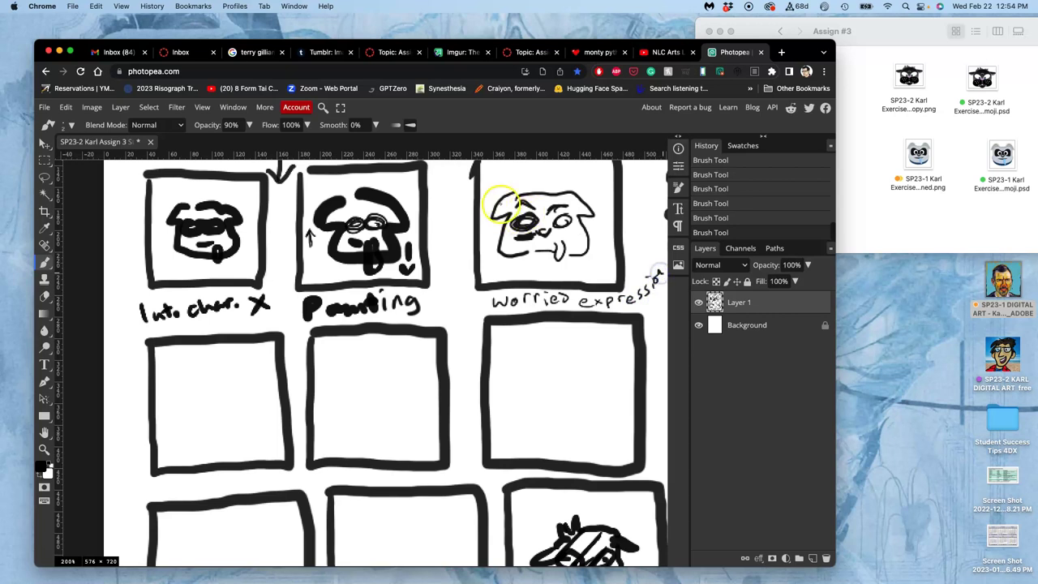
pyautogui.moveTo(512, 234)
pyautogui.mouseDown()
pyautogui.moveTo(552, 212)
pyautogui.moveTo(534, 236)
pyautogui.moveTo(559, 239)
pyautogui.mouseUp()
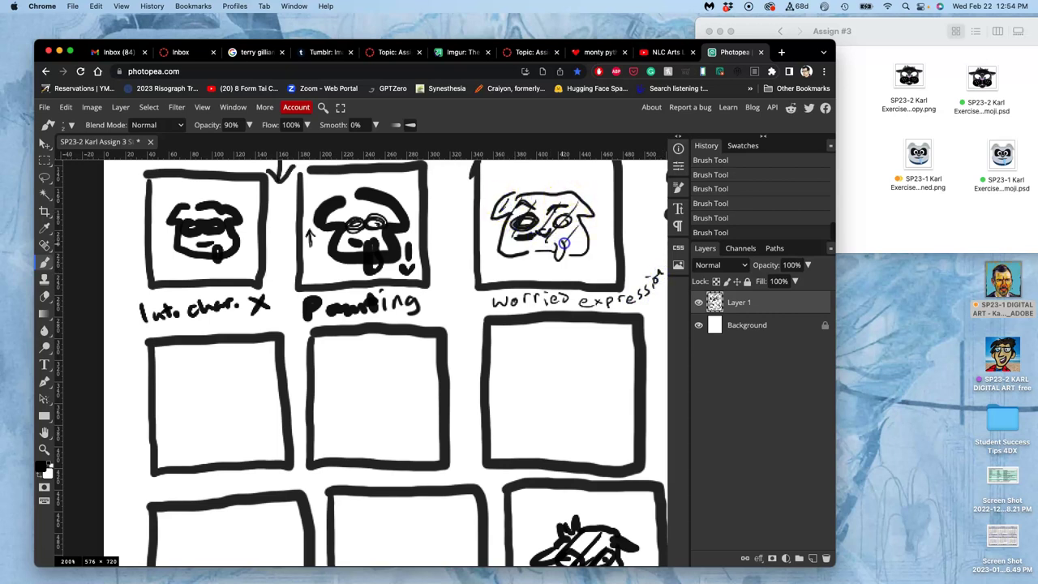
pyautogui.moveTo(518, 171)
pyautogui.mouseDown()
pyautogui.moveTo(515, 195)
pyautogui.moveTo(530, 199)
pyautogui.mouseUp()
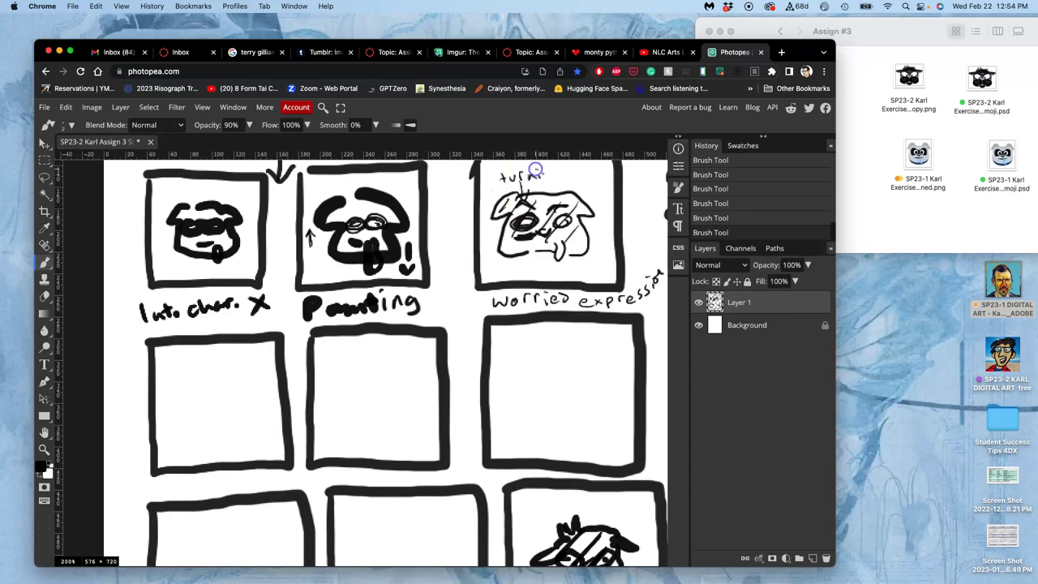
pyautogui.moveTo(554, 174); pyautogui.dragTo(556, 185)
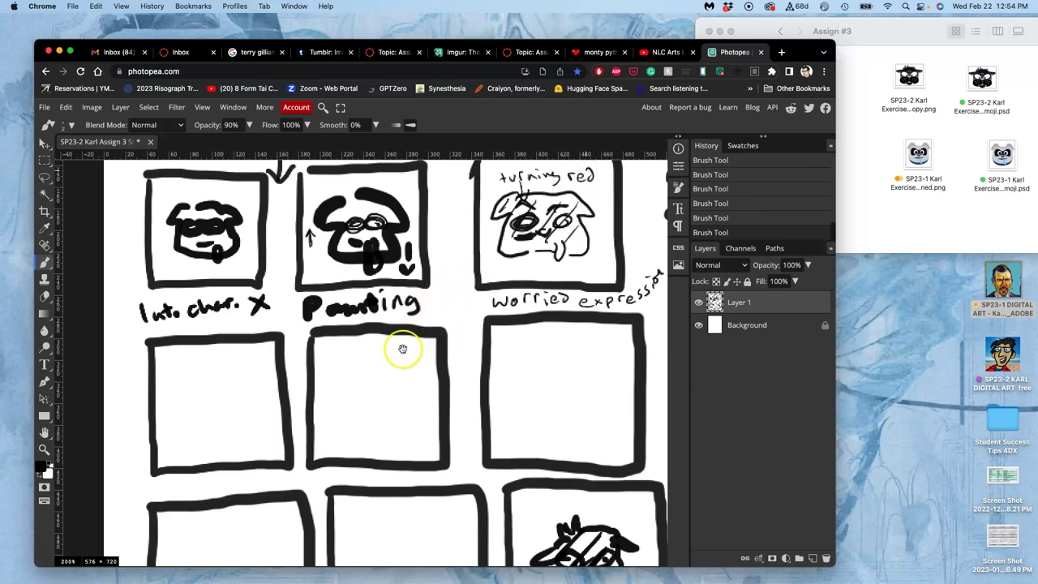
pyautogui.moveTo(403, 352)
pyautogui.mouseDown()
pyautogui.moveTo(429, 329)
pyautogui.moveTo(416, 352)
pyautogui.moveTo(342, 385)
pyautogui.moveTo(317, 378)
pyautogui.mouseUp()
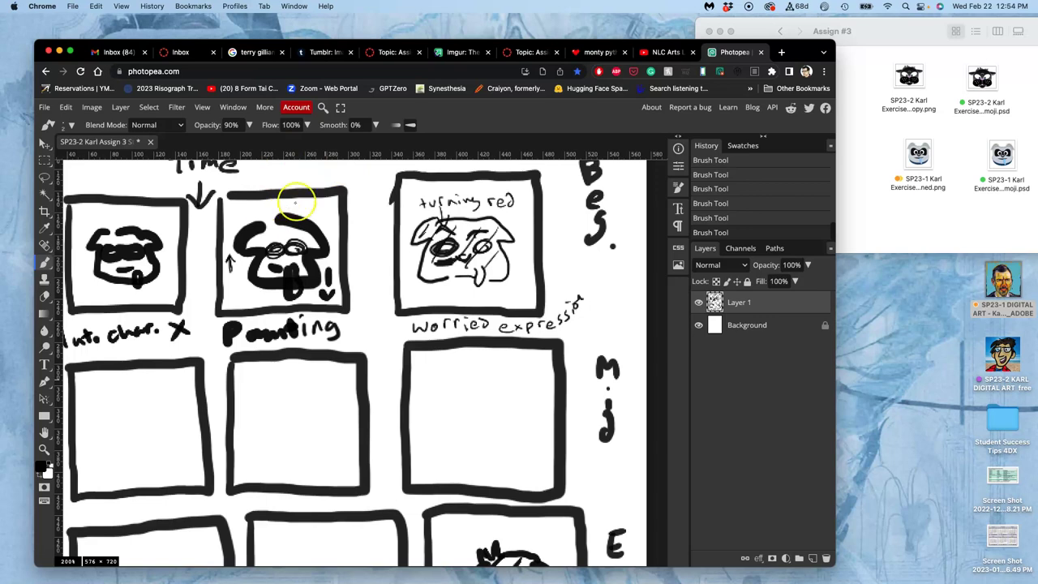
# Outline and hatch the blob in the middle-row left panel, adding steam squiggles above it
pyautogui.moveTo(227, 322)
pyautogui.mouseDown()
pyautogui.moveTo(275, 282)
pyautogui.moveTo(290, 252)
pyautogui.mouseUp()
pyautogui.scroll(-3, 290, 252)
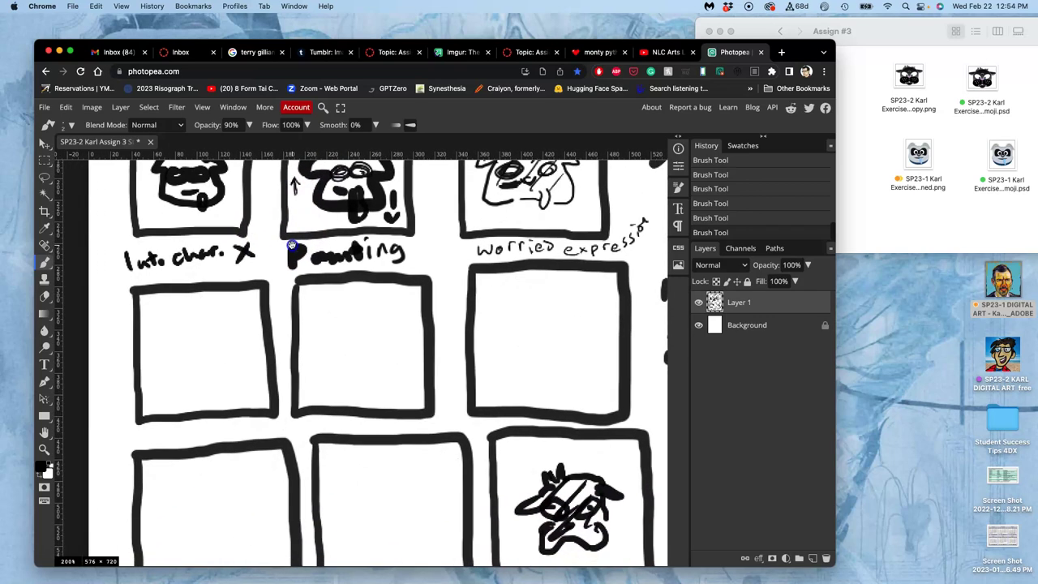
pyautogui.scroll(5, 289, 253)
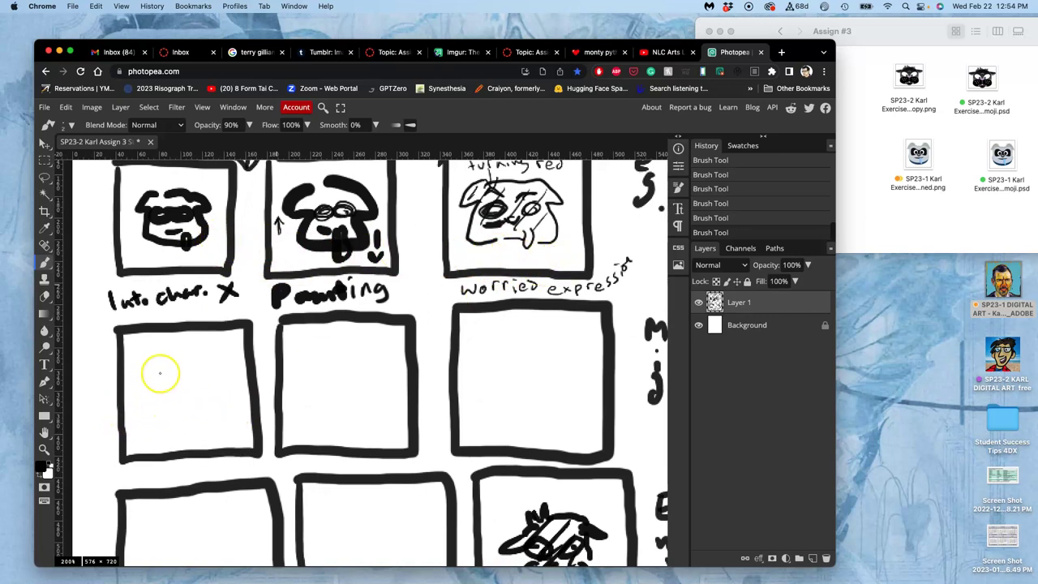
pyautogui.moveTo(164, 374); pyautogui.dragTo(147, 382)
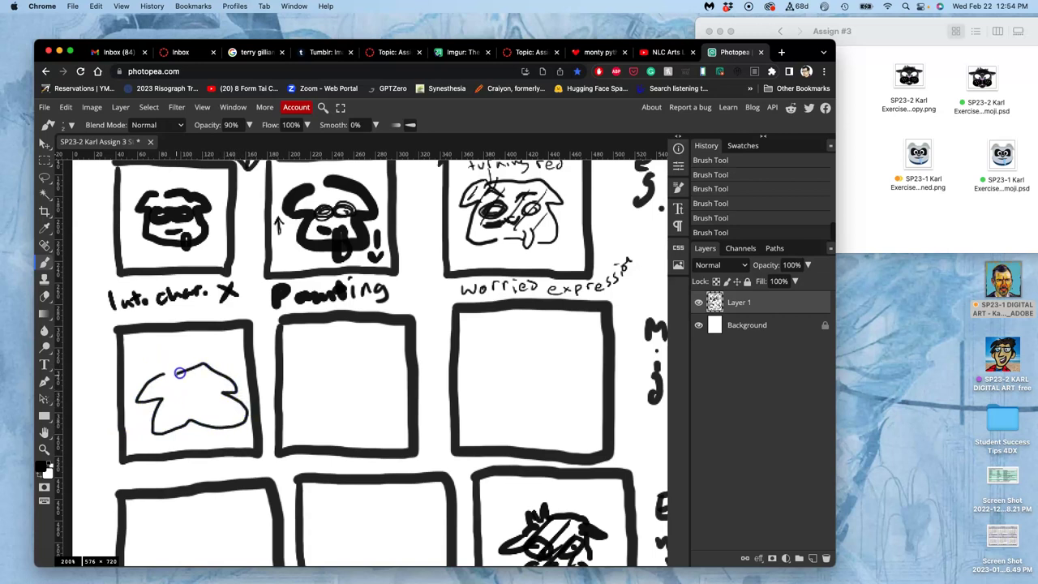
pyautogui.moveTo(179, 372)
pyautogui.mouseDown()
pyautogui.moveTo(151, 381)
pyautogui.moveTo(204, 393)
pyautogui.moveTo(176, 366)
pyautogui.mouseUp()
pyautogui.moveTo(130, 341); pyautogui.dragTo(134, 335)
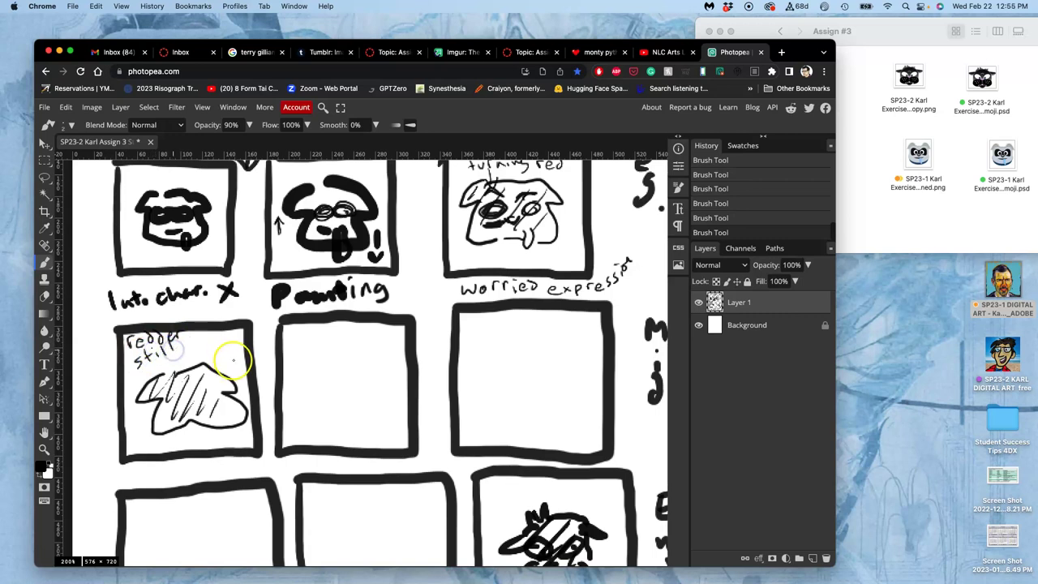
pyautogui.moveTo(210, 343); pyautogui.dragTo(191, 363)
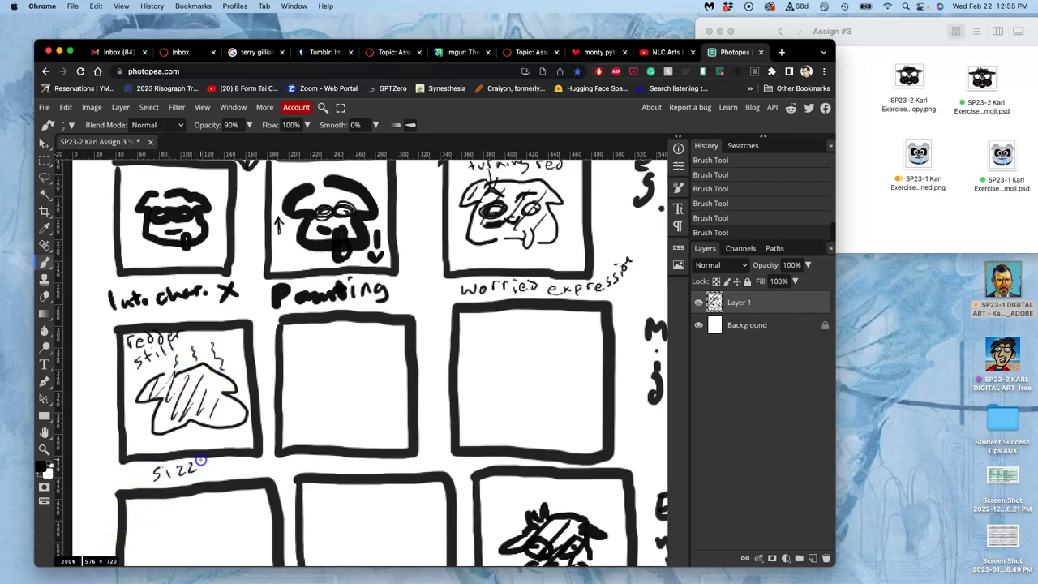
pyautogui.moveTo(190, 421)
pyautogui.mouseDown()
pyautogui.moveTo(178, 369)
pyautogui.moveTo(182, 396)
pyautogui.moveTo(171, 396)
pyautogui.moveTo(213, 393)
pyautogui.moveTo(204, 388)
pyautogui.moveTo(188, 405)
pyautogui.moveTo(206, 435)
pyautogui.mouseUp()
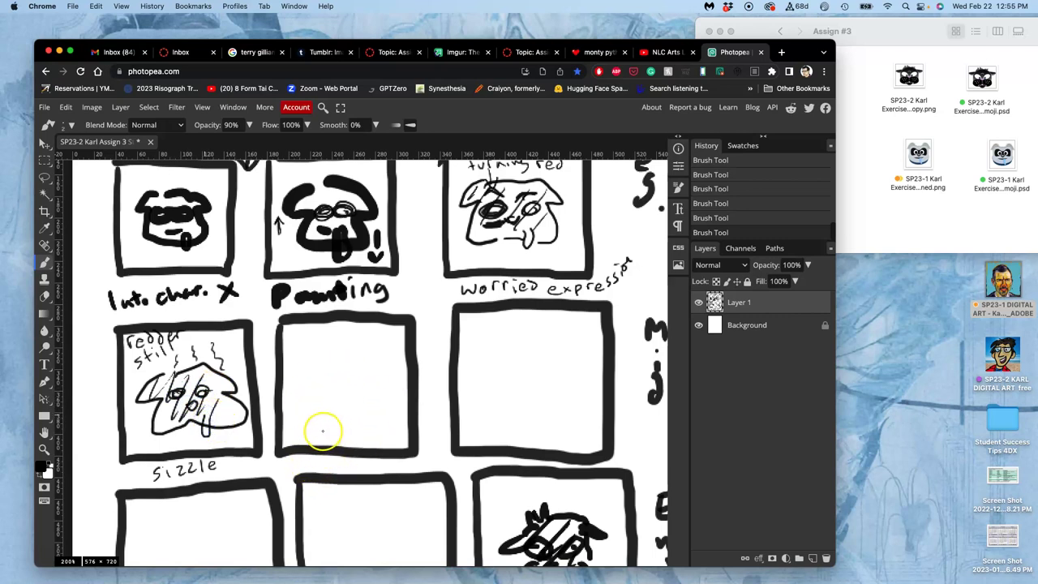
# Sketch the face erupting in flames mid-row, then the large flame-wrapped face with eyes and caption at right
pyautogui.moveTo(308, 459); pyautogui.dragTo(308, 475)
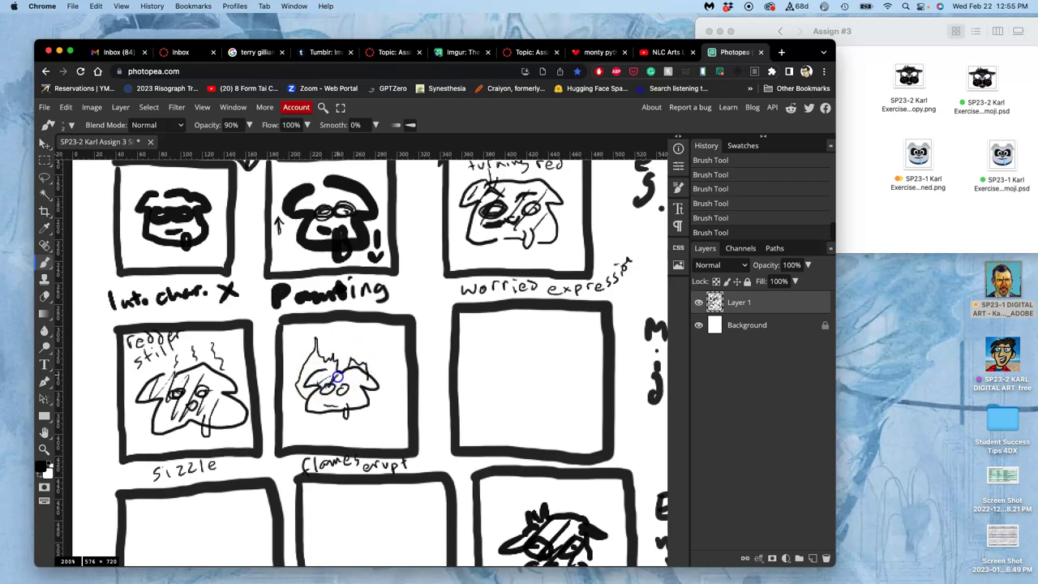
pyautogui.click(319, 405)
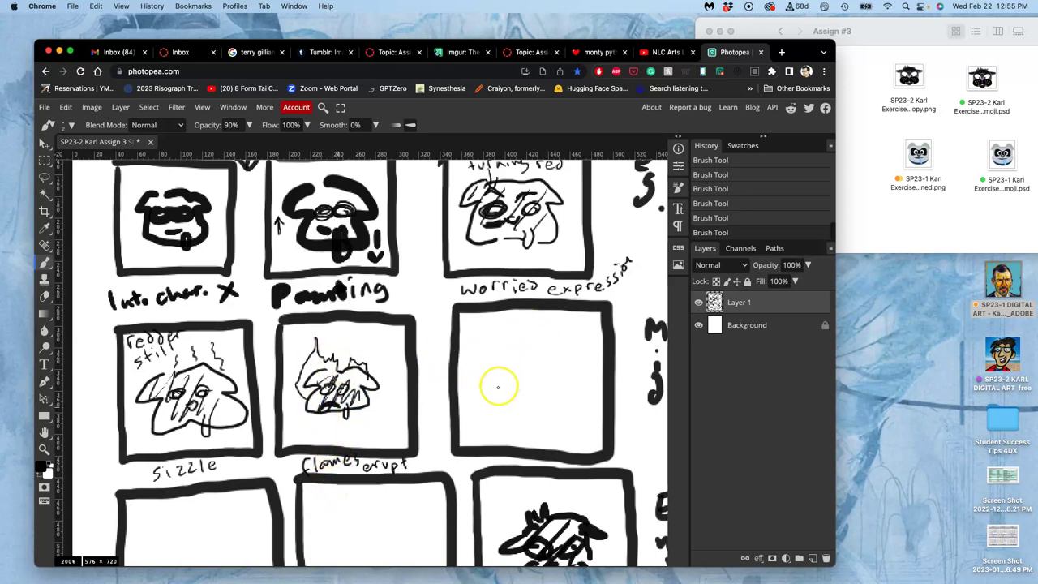
pyautogui.moveTo(491, 386); pyautogui.dragTo(497, 364)
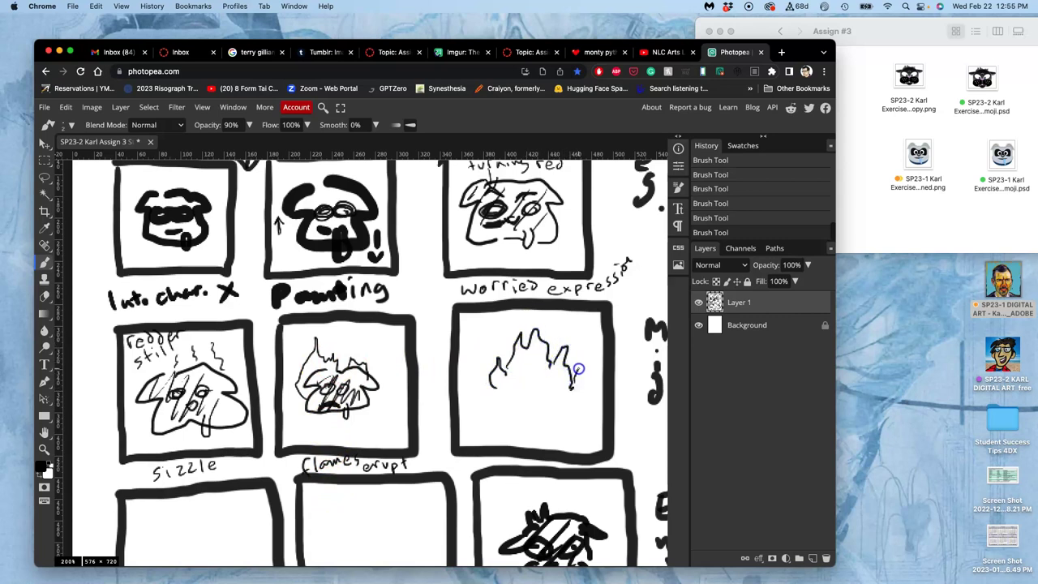
pyautogui.moveTo(578, 368); pyautogui.dragTo(580, 388)
pyautogui.moveTo(507, 357); pyautogui.dragTo(486, 370)
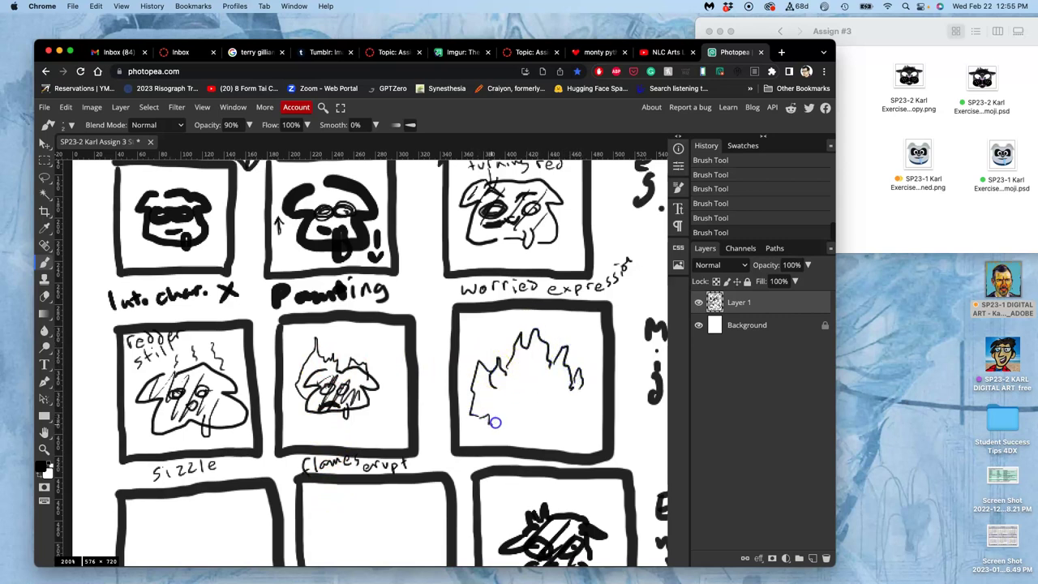
pyautogui.moveTo(531, 436)
pyautogui.mouseDown()
pyautogui.moveTo(565, 436)
pyautogui.moveTo(591, 398)
pyautogui.mouseUp()
pyautogui.moveTo(528, 377); pyautogui.dragTo(508, 381)
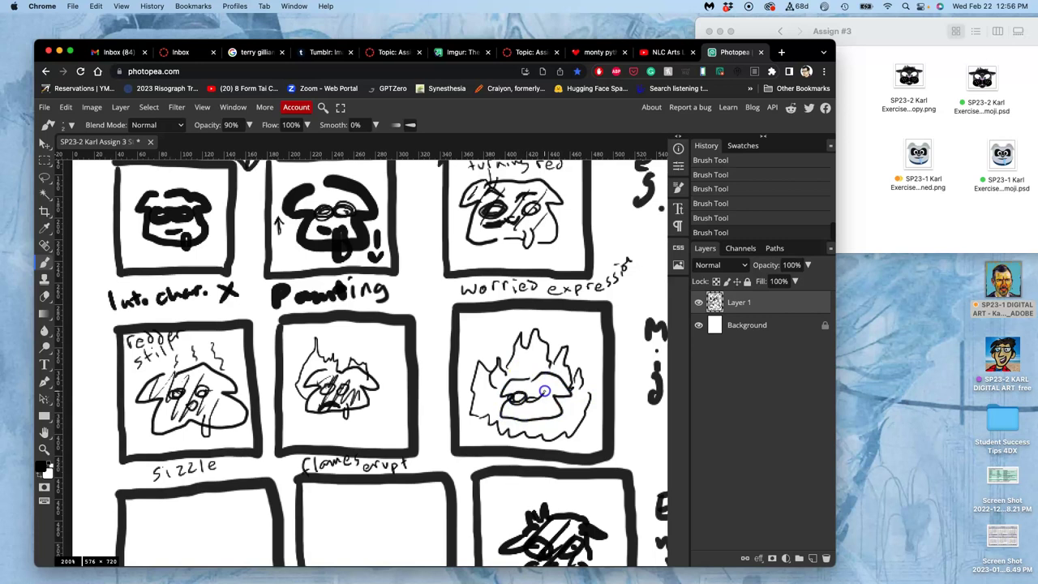
pyautogui.moveTo(544, 391); pyautogui.dragTo(543, 393)
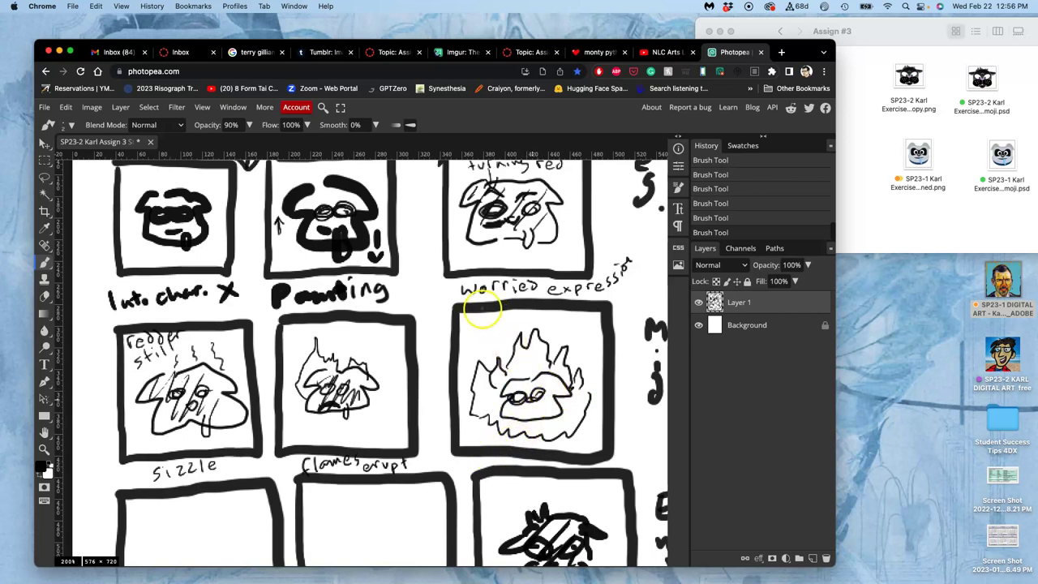
pyautogui.moveTo(477, 318); pyautogui.dragTo(475, 327)
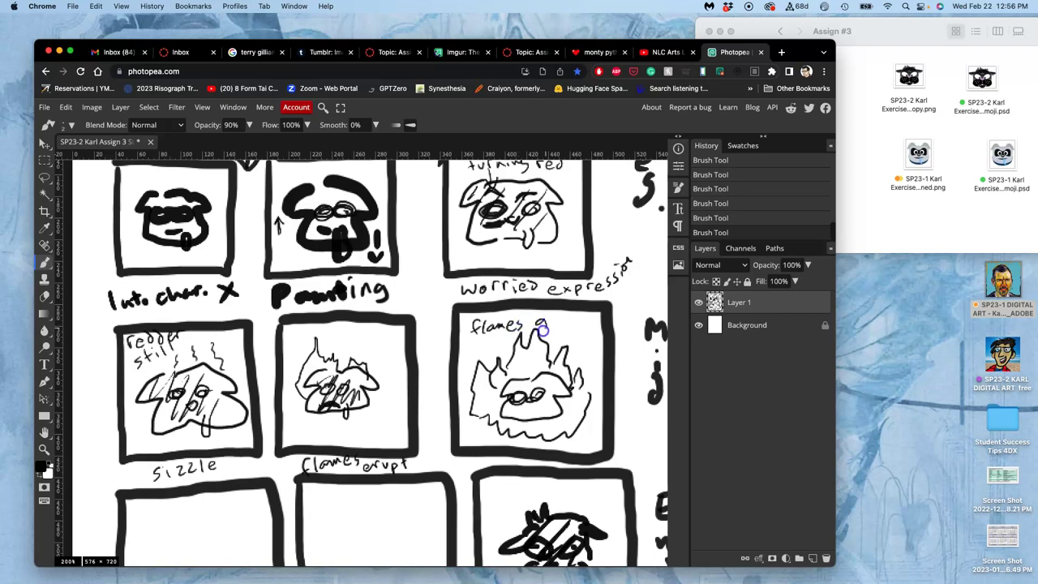
pyautogui.moveTo(572, 330); pyautogui.dragTo(578, 326)
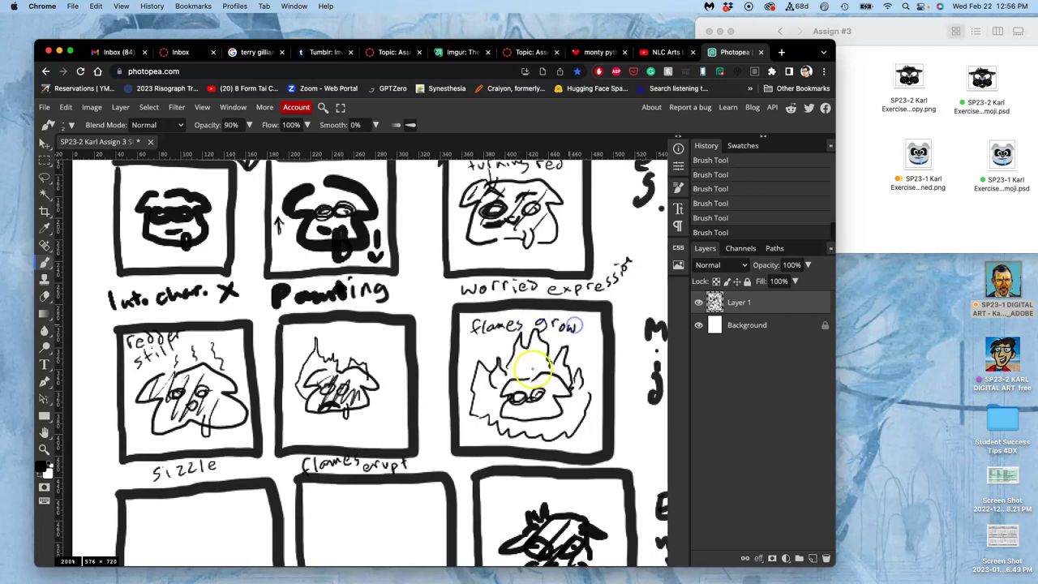
# Add flame lines to the bottom-left blob and caption it 'gray out and ash'
pyautogui.scroll(-5, 521, 364)
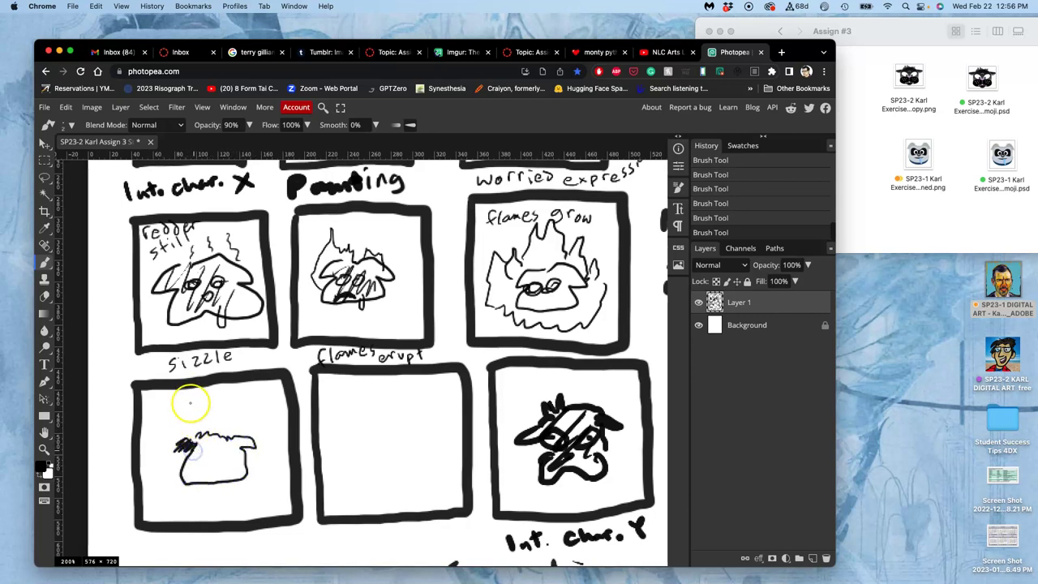
pyautogui.moveTo(200, 433); pyautogui.dragTo(203, 441)
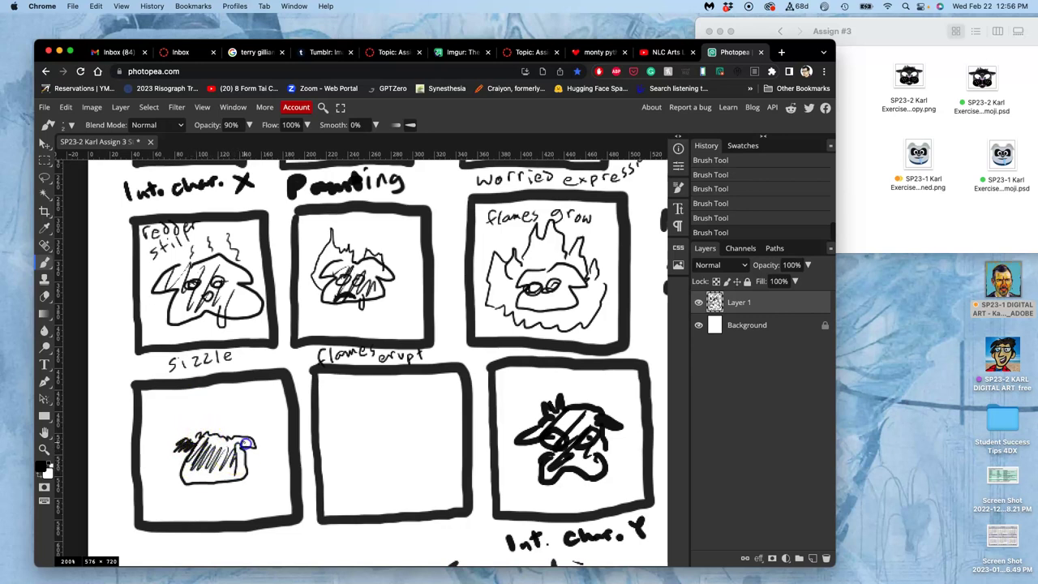
pyautogui.moveTo(185, 440); pyautogui.dragTo(169, 416)
pyautogui.moveTo(202, 539)
pyautogui.mouseDown()
pyautogui.moveTo(269, 542)
pyautogui.moveTo(265, 533)
pyautogui.moveTo(253, 556)
pyautogui.moveTo(288, 552)
pyautogui.mouseUp()
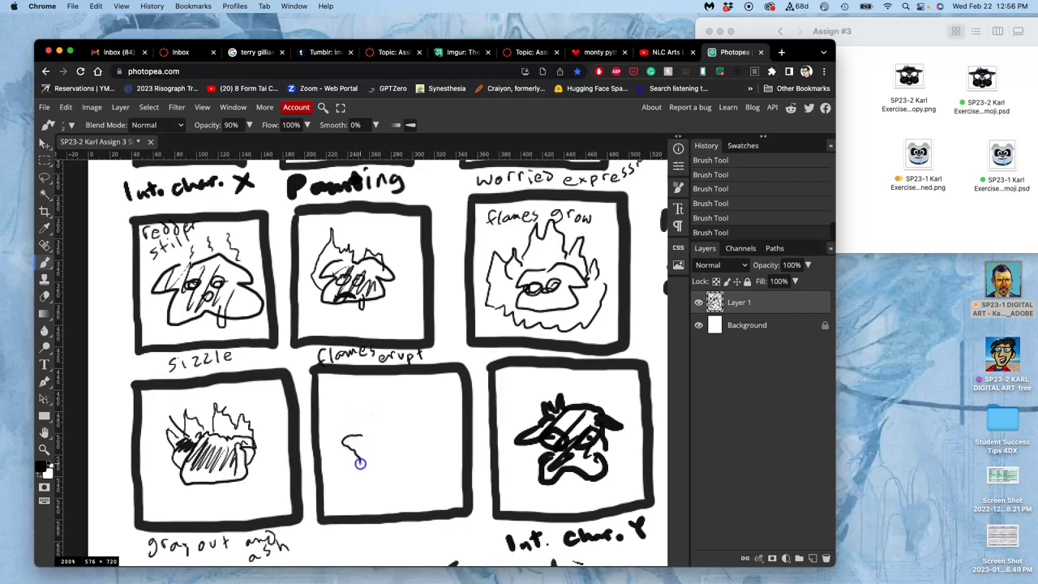
# Draw the hatched, steaming charcoal blob captioned 'charcoal steaming', and write 'reveal' before 'Int. Char. Y'
pyautogui.moveTo(425, 455); pyautogui.dragTo(420, 427)
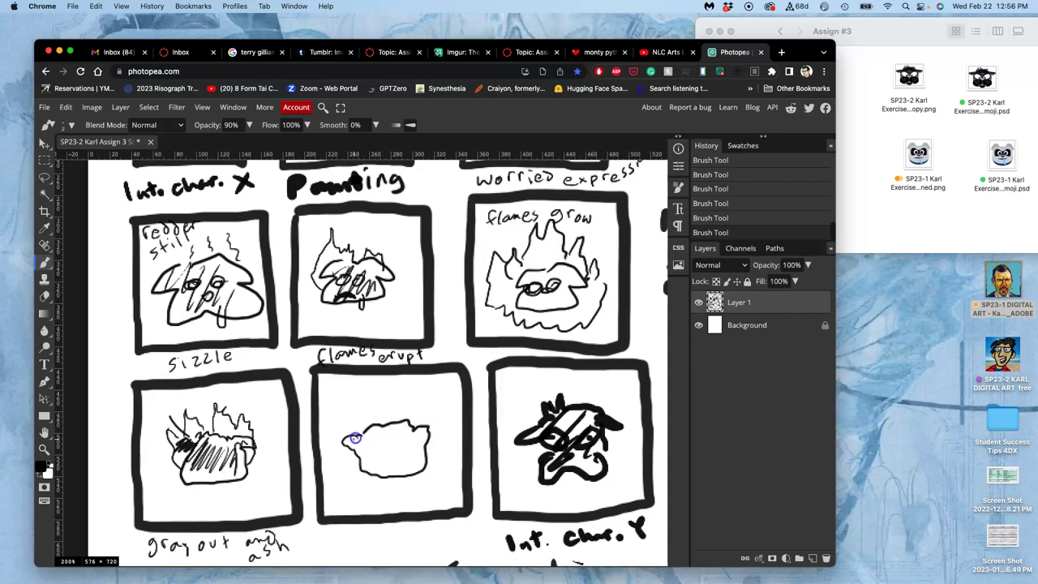
pyautogui.moveTo(360, 452)
pyautogui.mouseDown()
pyautogui.moveTo(403, 431)
pyautogui.moveTo(389, 460)
pyautogui.moveTo(406, 471)
pyautogui.moveTo(420, 433)
pyautogui.moveTo(361, 446)
pyautogui.mouseUp()
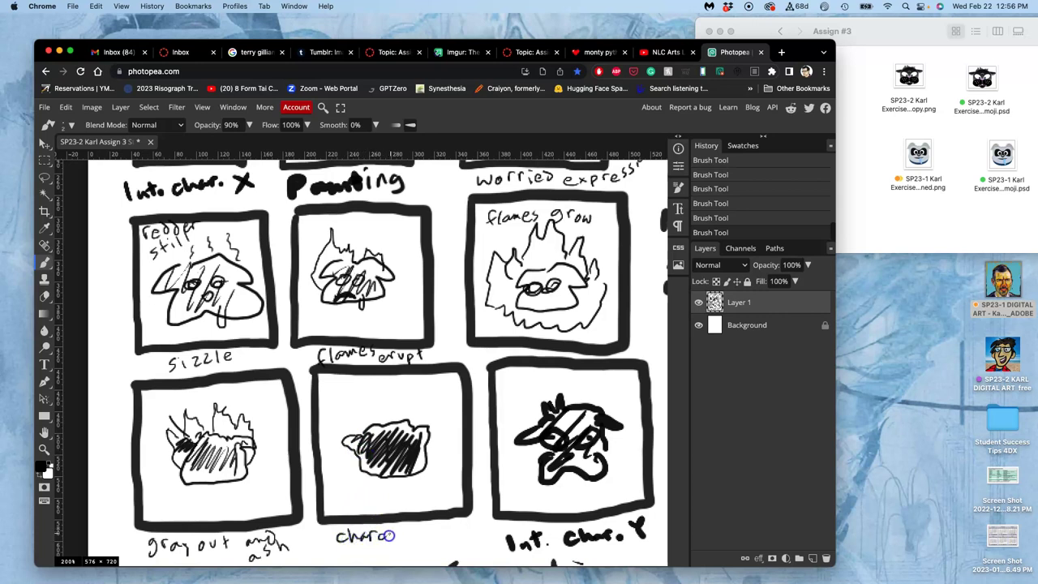
pyautogui.moveTo(417, 536); pyautogui.dragTo(415, 528)
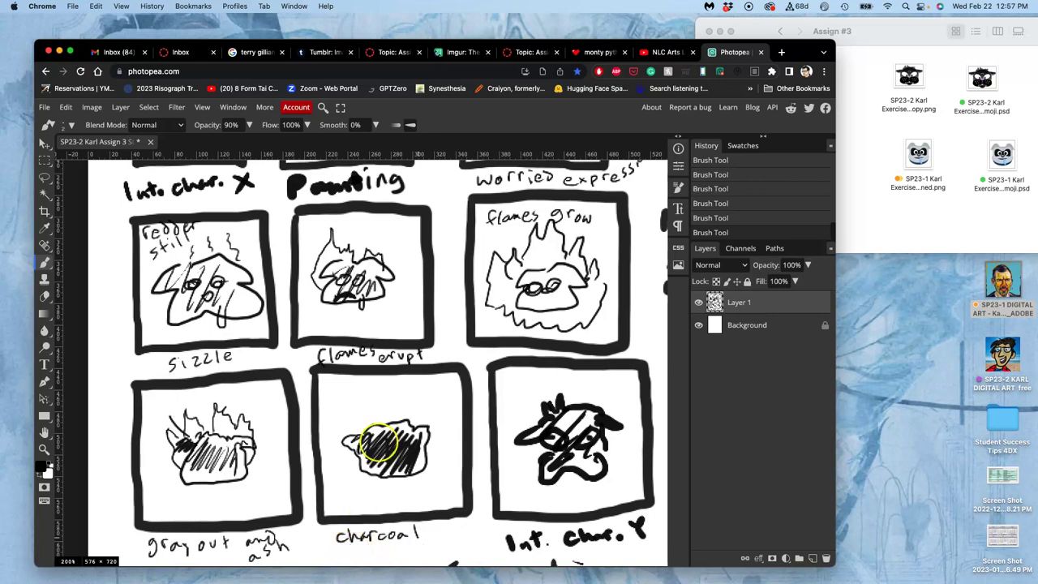
pyautogui.moveTo(370, 417)
pyautogui.mouseDown()
pyautogui.moveTo(352, 412)
pyautogui.moveTo(359, 416)
pyautogui.moveTo(357, 397)
pyautogui.moveTo(397, 399)
pyautogui.mouseUp()
pyautogui.moveTo(414, 406); pyautogui.dragTo(413, 389)
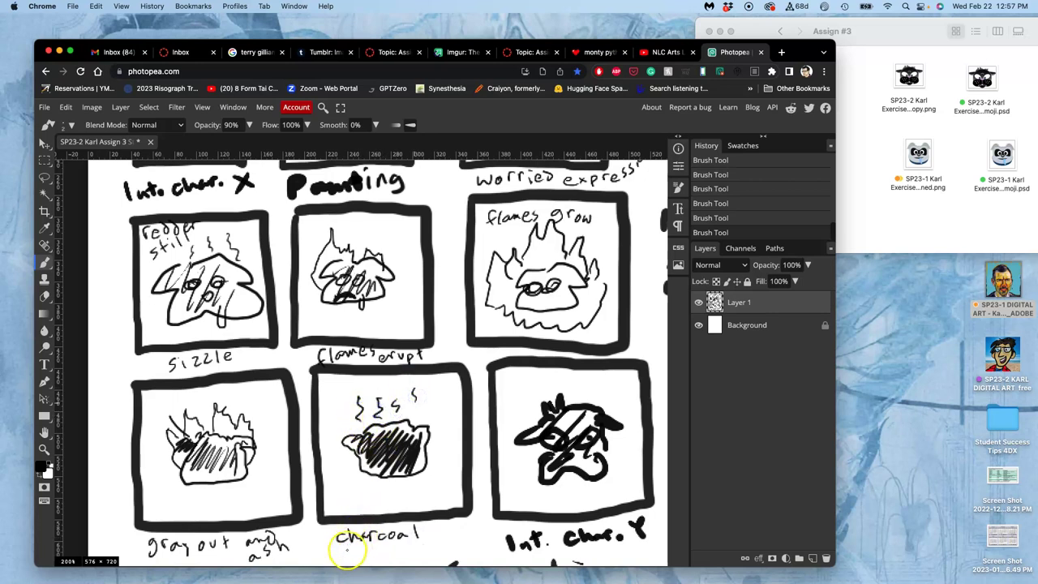
pyautogui.moveTo(346, 551); pyautogui.dragTo(345, 561)
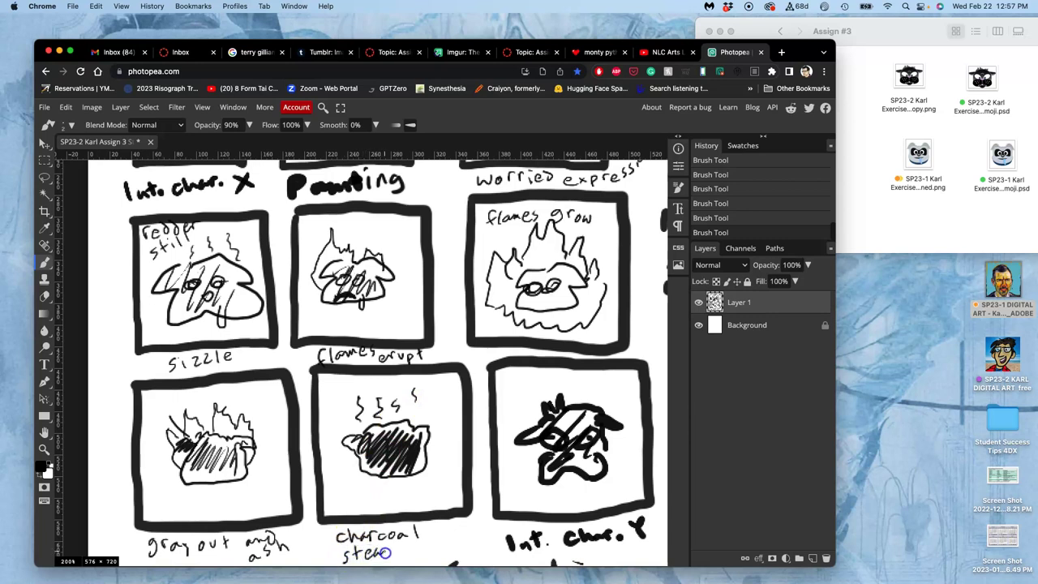
pyautogui.moveTo(423, 543); pyautogui.dragTo(426, 560)
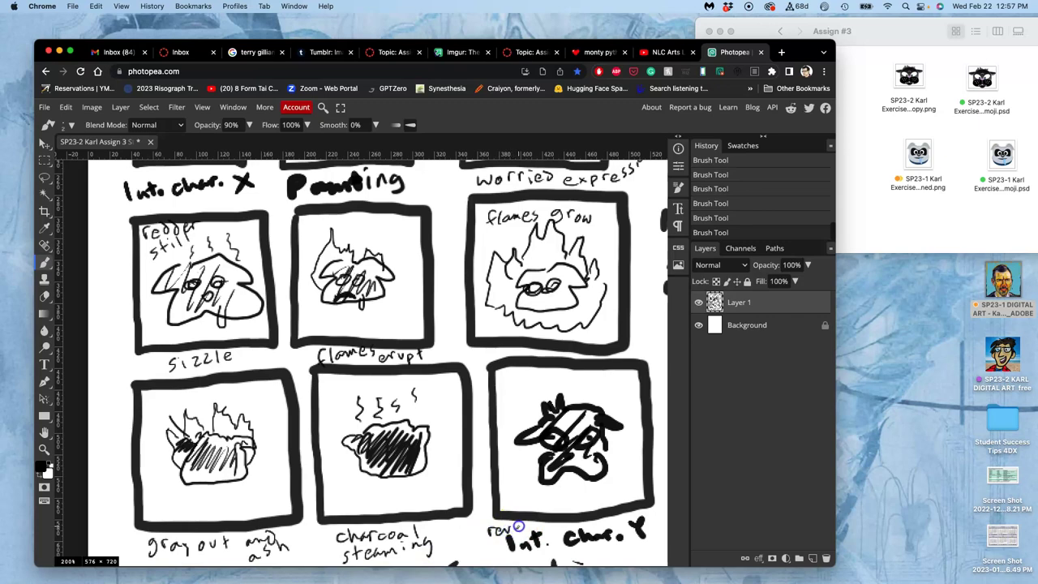
pyautogui.moveTo(525, 531); pyautogui.dragTo(536, 524)
pyautogui.moveTo(403, 288); pyautogui.dragTo(365, 438)
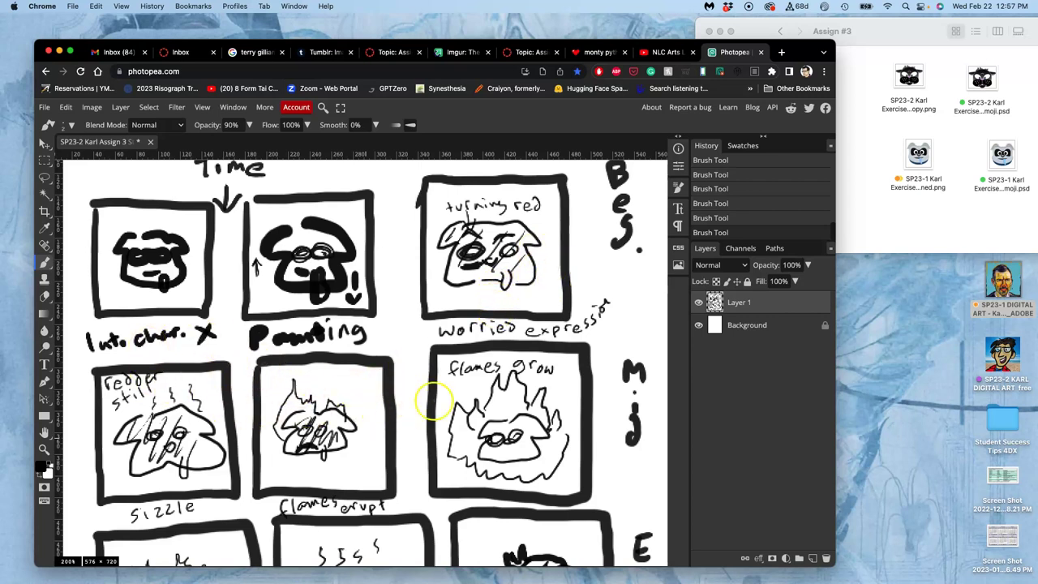
# Add more flame tongues to the flames-grow and ashen blobs and darken the charcoal hatching
pyautogui.moveTo(492, 395); pyautogui.dragTo(499, 387)
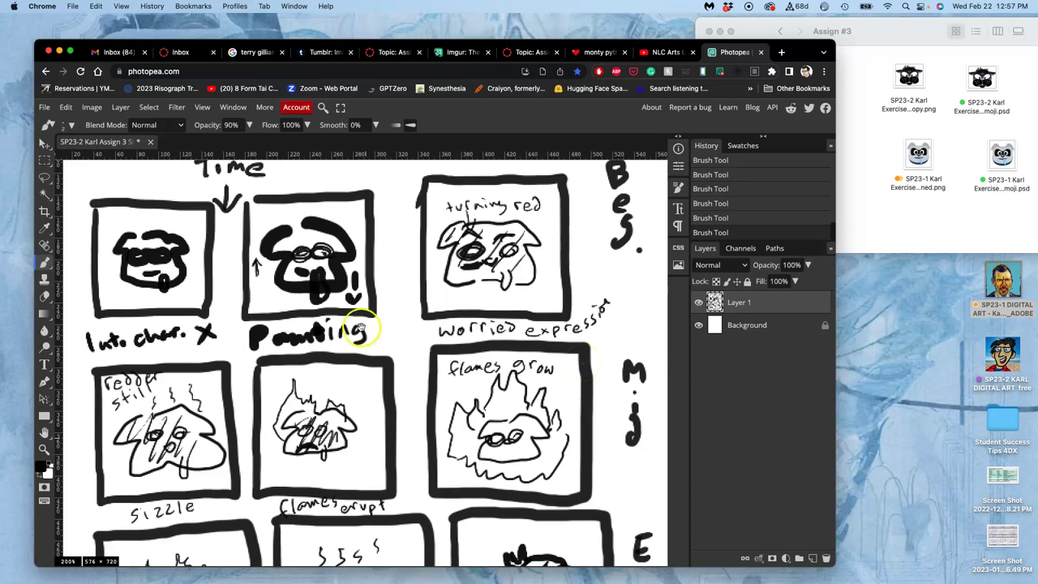
pyautogui.moveTo(400, 352); pyautogui.dragTo(406, 266)
pyautogui.scroll(-6, 404, 268)
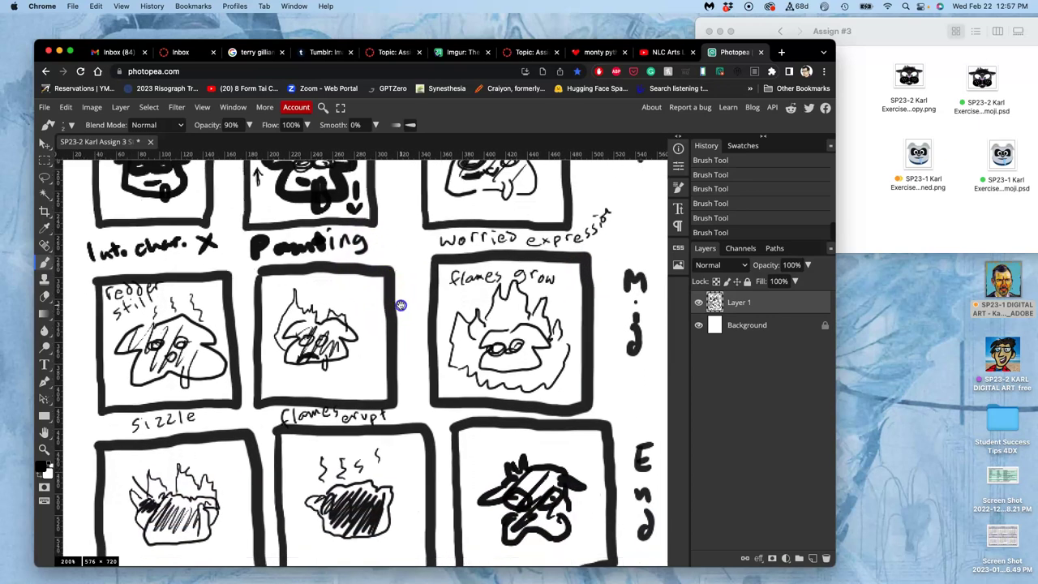
pyautogui.scroll(-1, 401, 240)
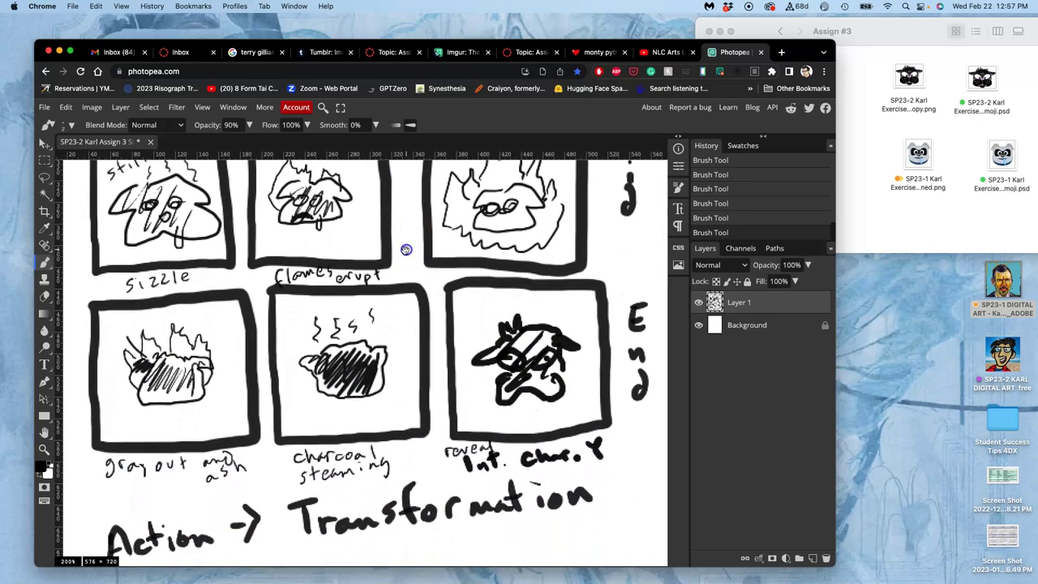
pyautogui.moveTo(216, 357)
pyautogui.mouseDown()
pyautogui.moveTo(194, 343)
pyautogui.moveTo(182, 331)
pyautogui.moveTo(207, 349)
pyautogui.moveTo(188, 318)
pyautogui.mouseUp()
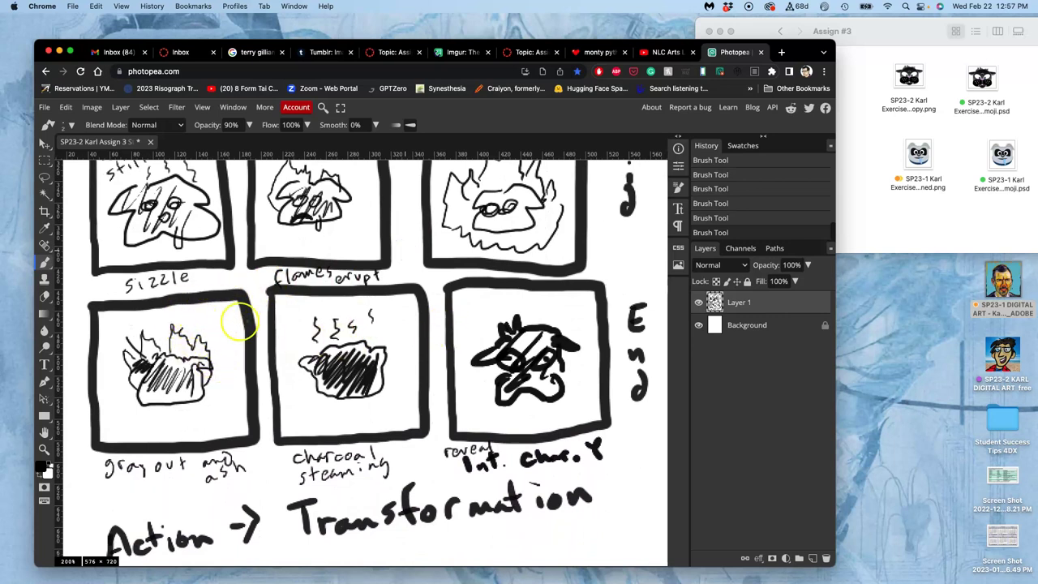
pyautogui.moveTo(344, 379)
pyautogui.mouseDown()
pyautogui.moveTo(332, 377)
pyautogui.moveTo(360, 381)
pyautogui.mouseUp()
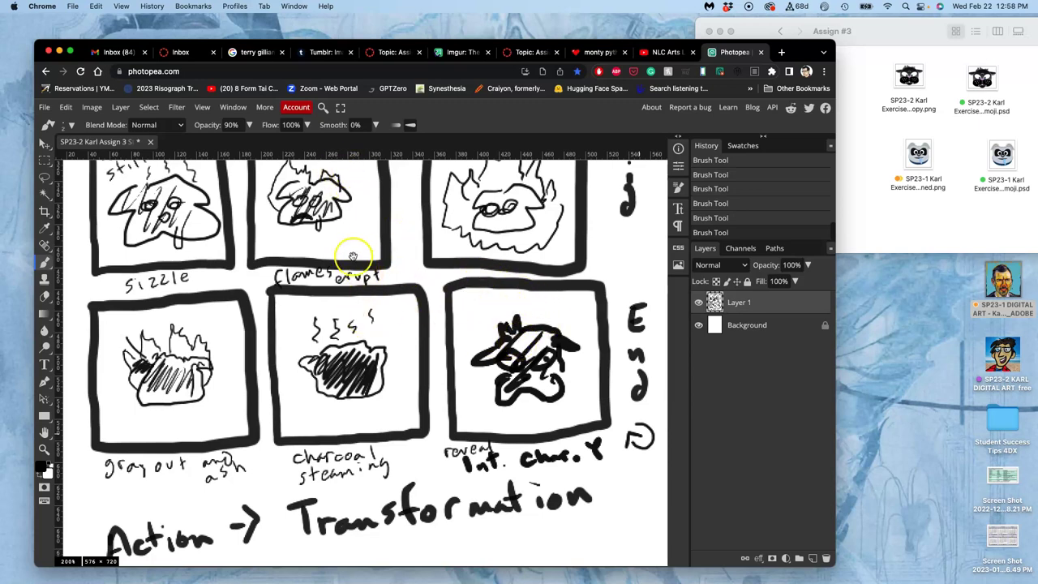
# Undo the heavy black fill on the first panel's face
pyautogui.moveTo(348, 199); pyautogui.dragTo(398, 325)
pyautogui.scroll(-5, 398, 326)
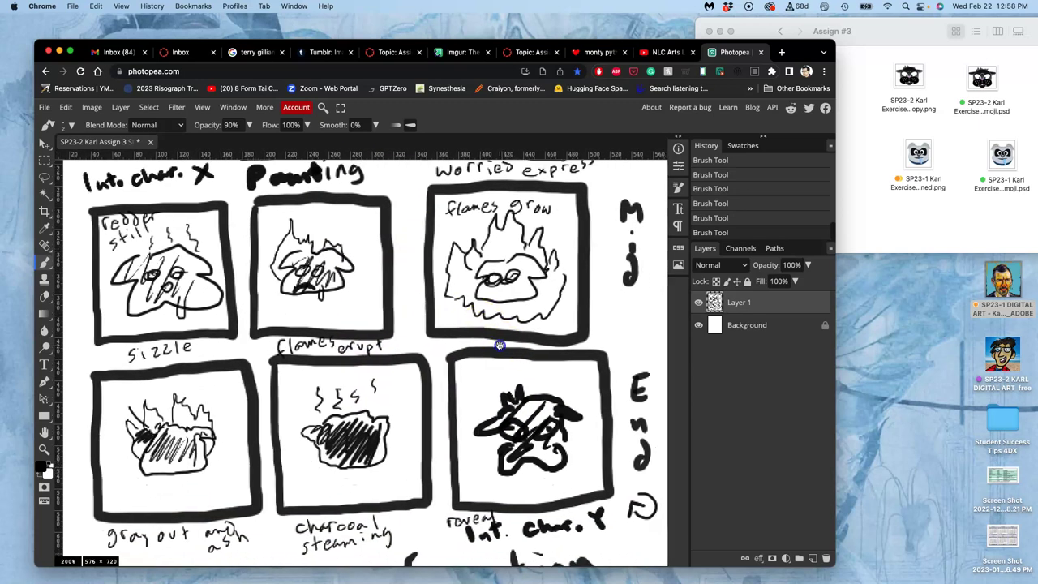
pyautogui.hscroll(2, 454, 381)
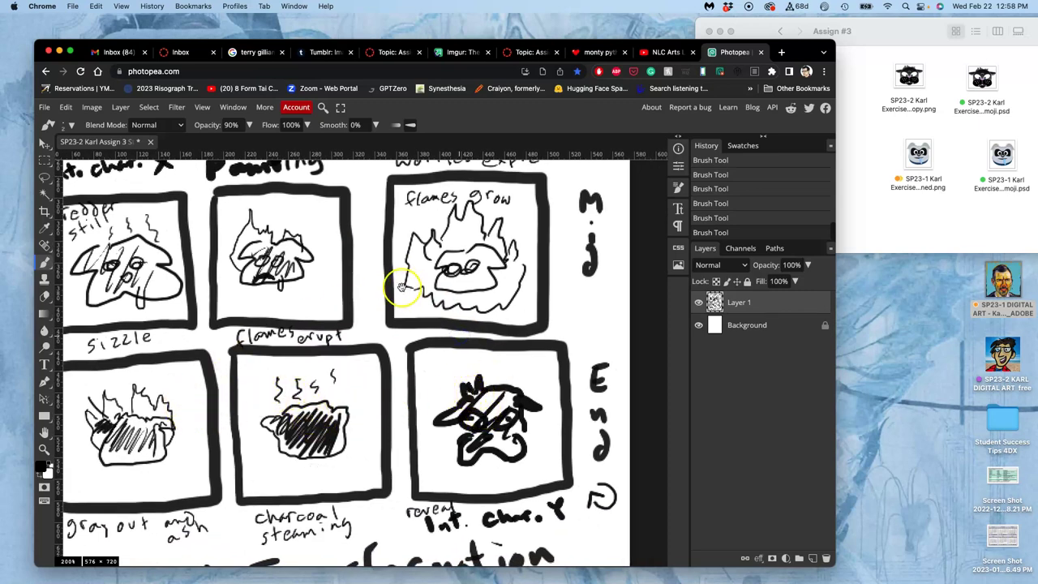
pyautogui.scroll(5, 405, 285)
pyautogui.hscroll(-3, 405, 284)
pyautogui.scroll(3, 435, 365)
pyautogui.hscroll(-3, 500, 294)
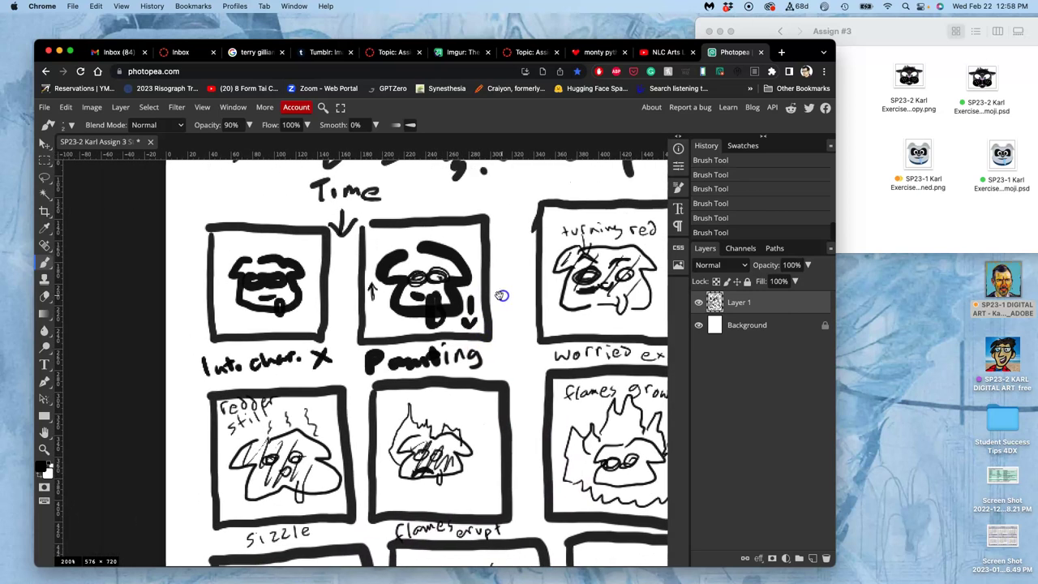
pyautogui.press('super+z')
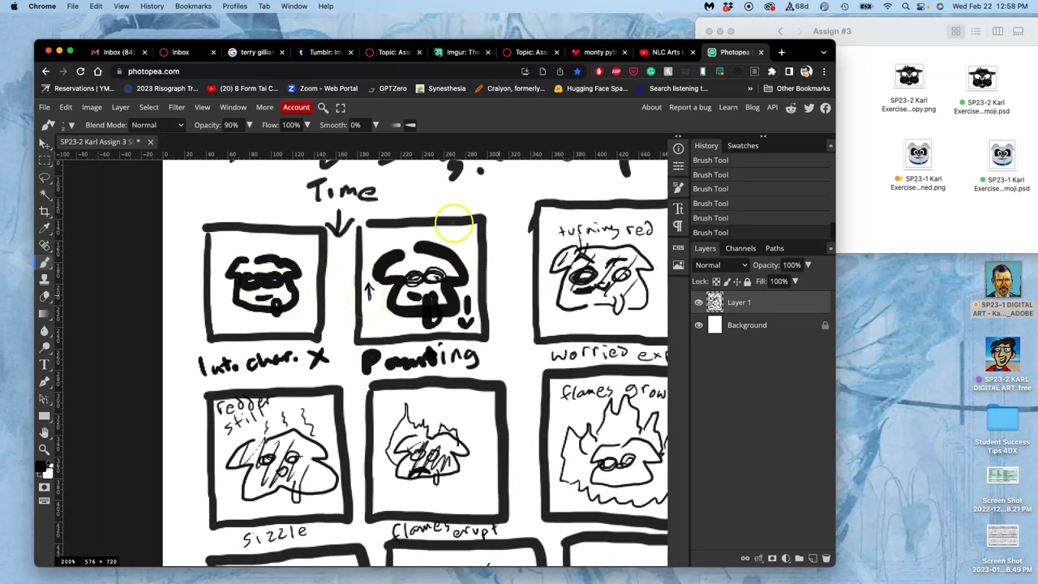
# Redraw the mark on the first face's lower right and zoom out to the whole storyboard
pyautogui.scroll(-4, 475, 290)
pyautogui.hscroll(3, 410, 203)
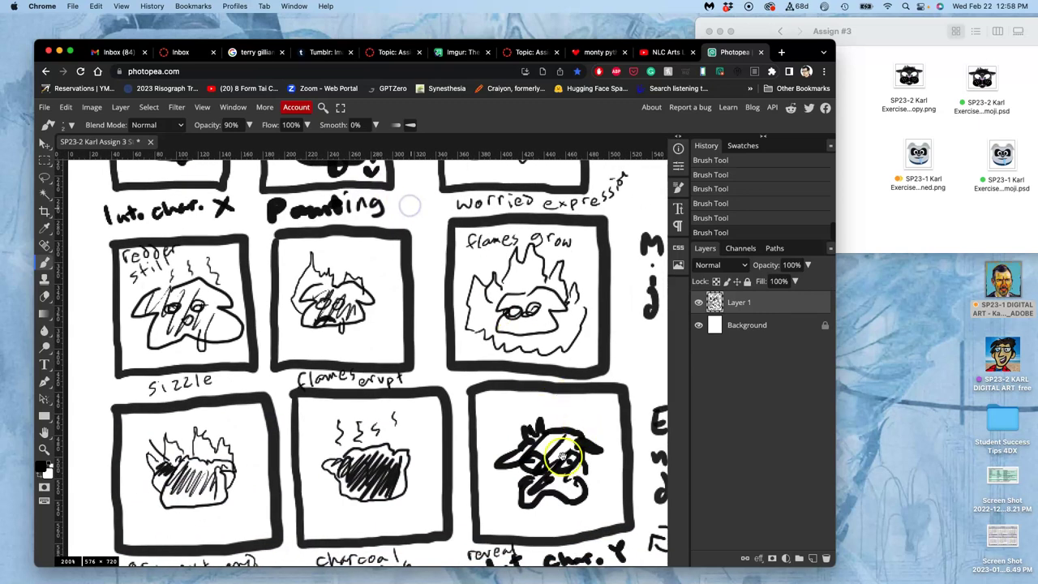
pyautogui.scroll(4, 389, 278)
pyautogui.hscroll(-3, 389, 278)
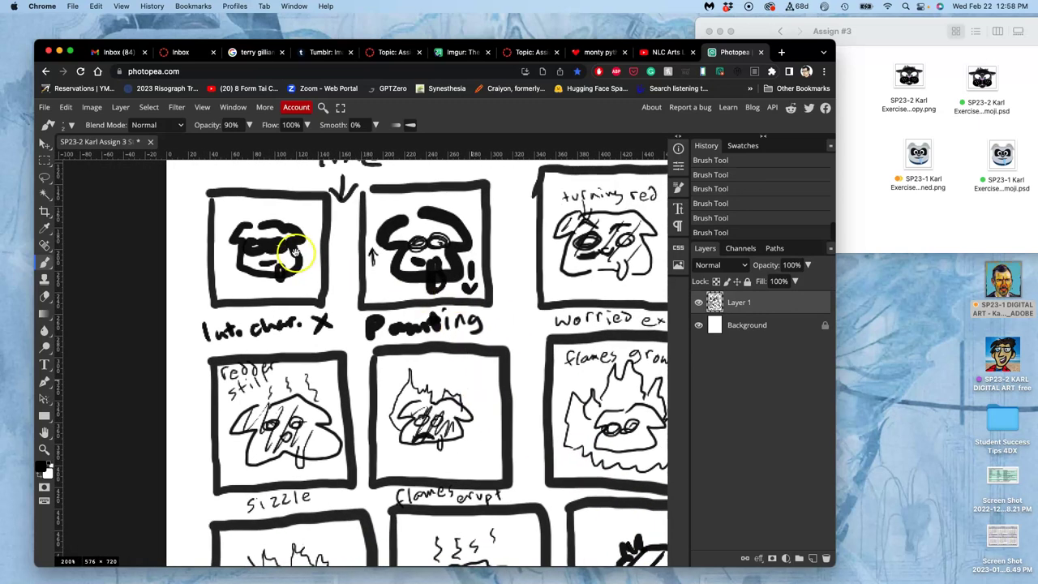
pyautogui.moveTo(295, 253); pyautogui.dragTo(304, 279)
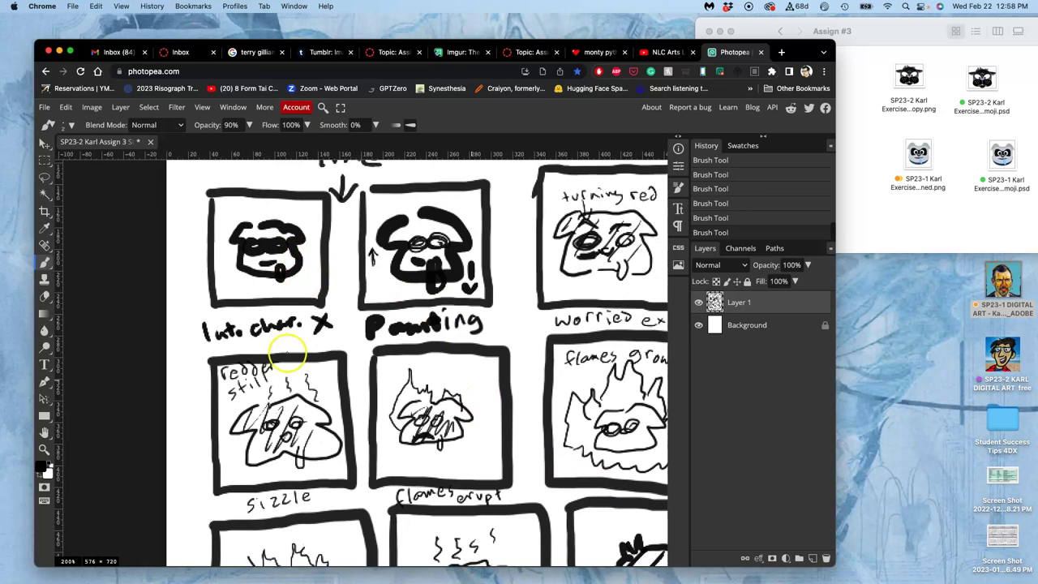
pyautogui.press('super+minus')
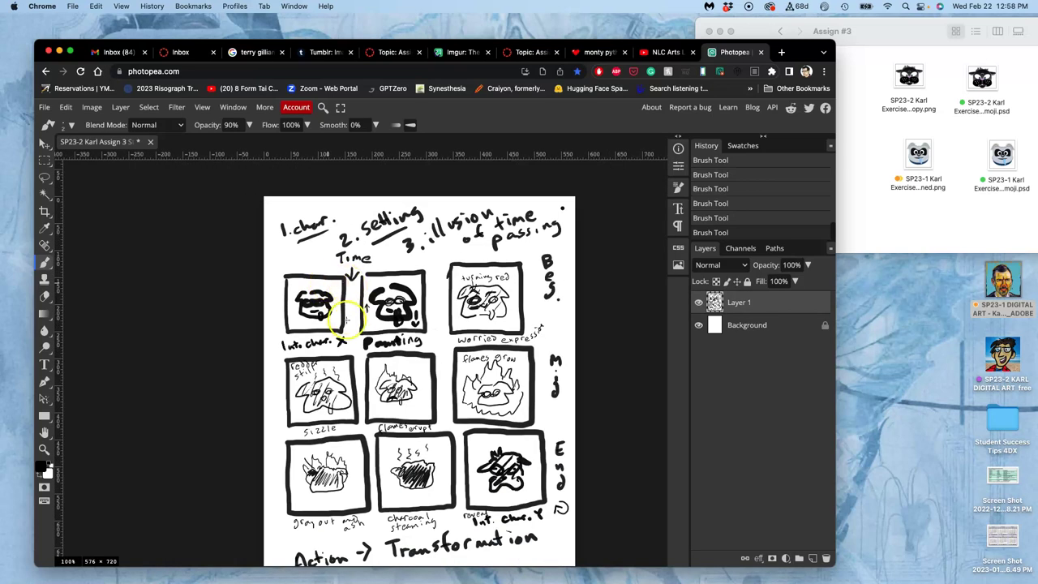
pyautogui.scroll(-2, 340, 290)
pyautogui.hscroll(3, 341, 289)
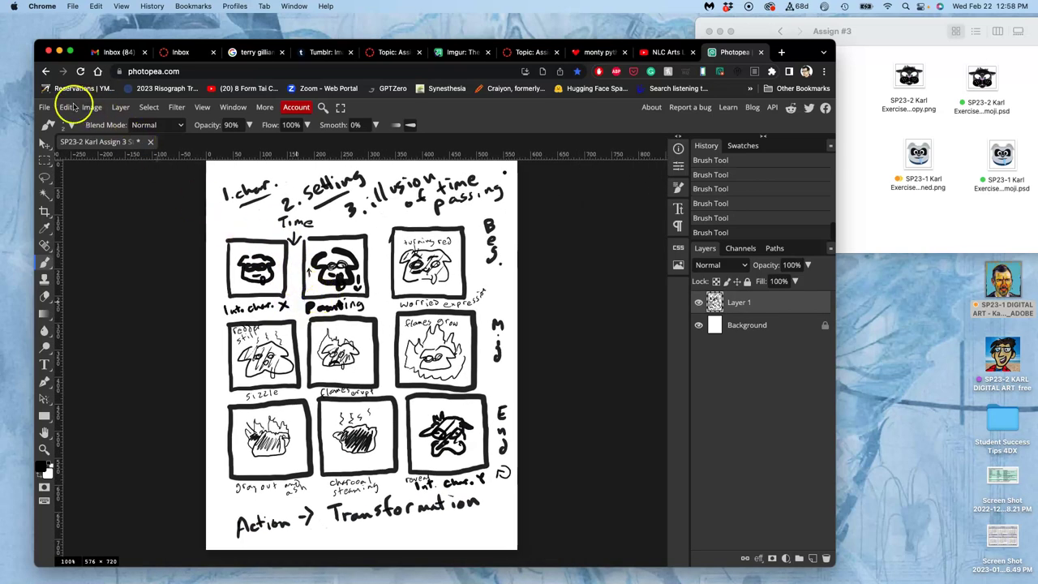
# Export the storyboard as a downloaded JPG and dismiss the ad-blocker notice
pyautogui.click(44, 107)
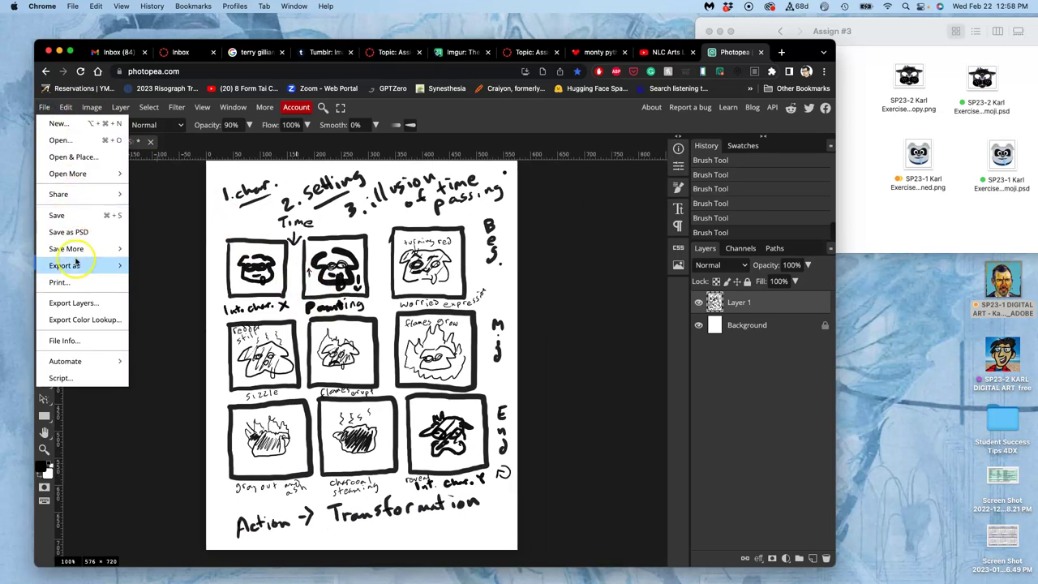
pyautogui.moveTo(72, 265)
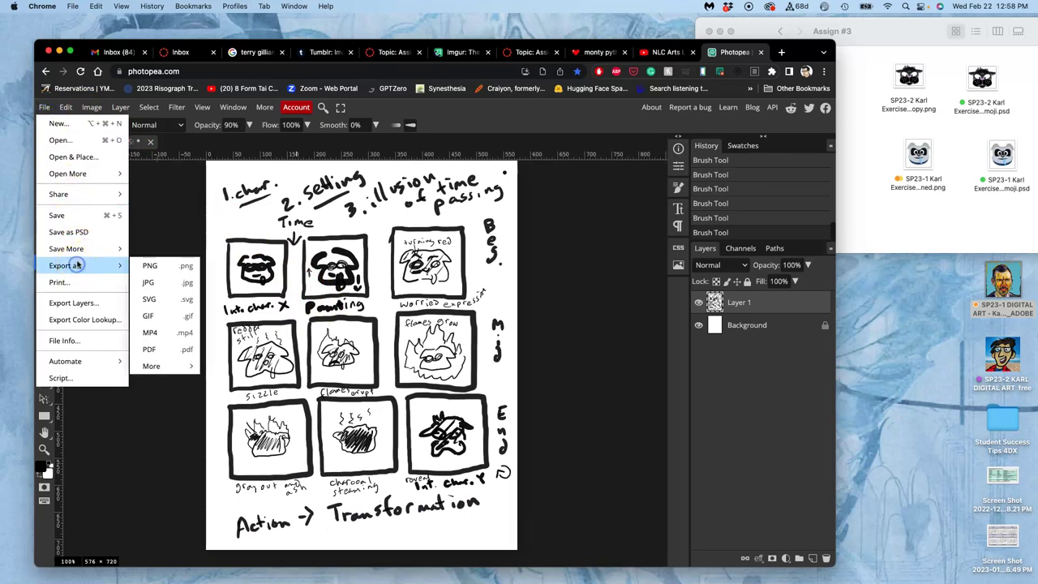
pyautogui.click(157, 282)
pyautogui.click(434, 315)
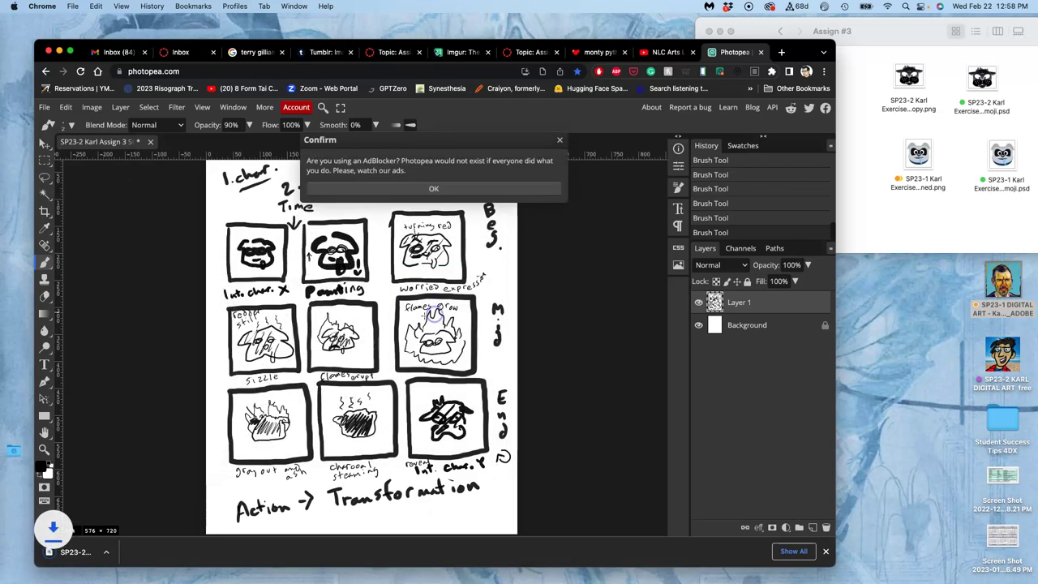
pyautogui.click(478, 190)
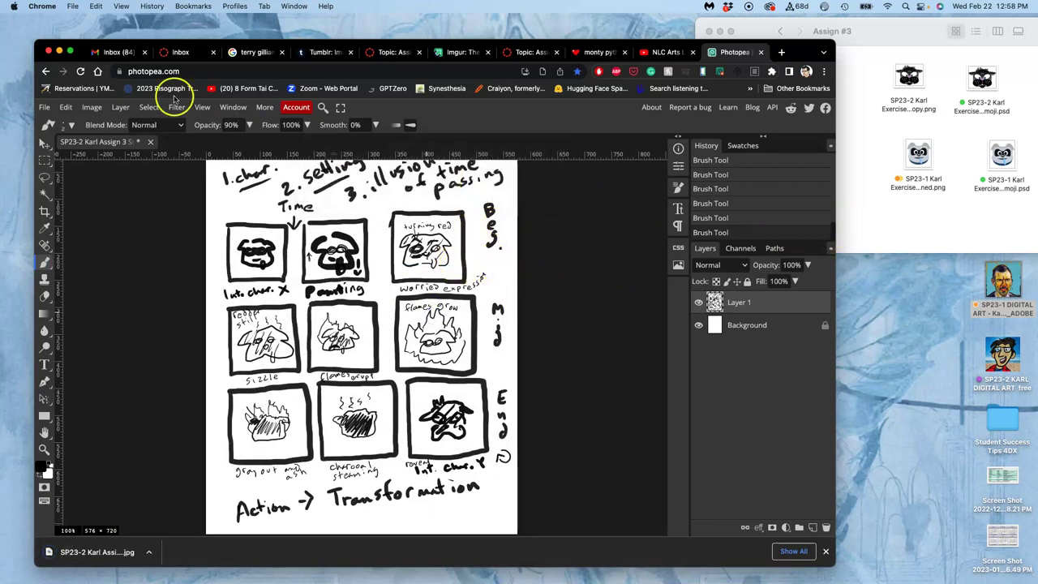
# Save the changes back to the Storyboard Sketch PSD file
pyautogui.click(44, 107)
pyautogui.click(56, 214)
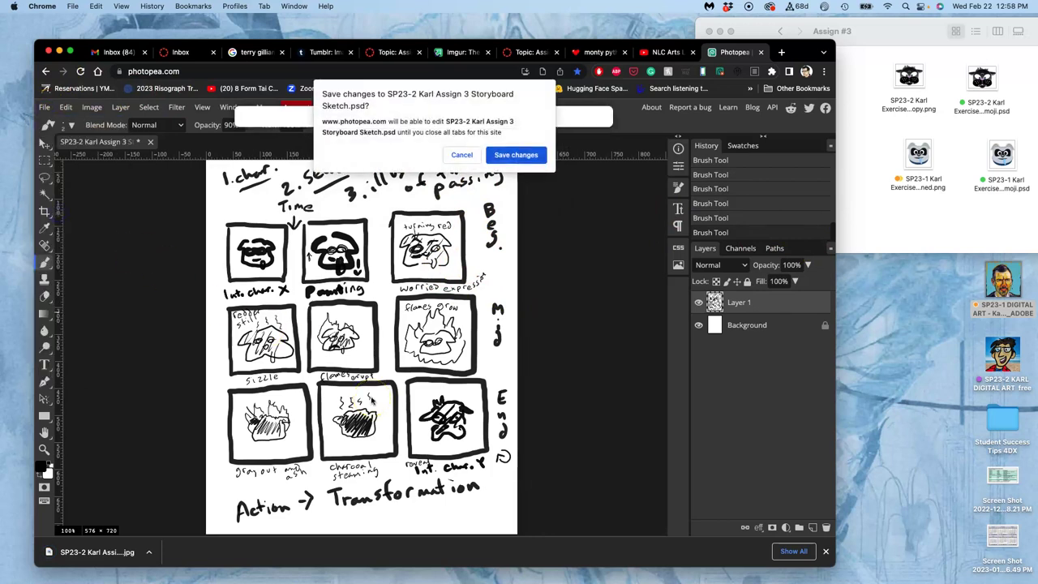
pyautogui.click(514, 155)
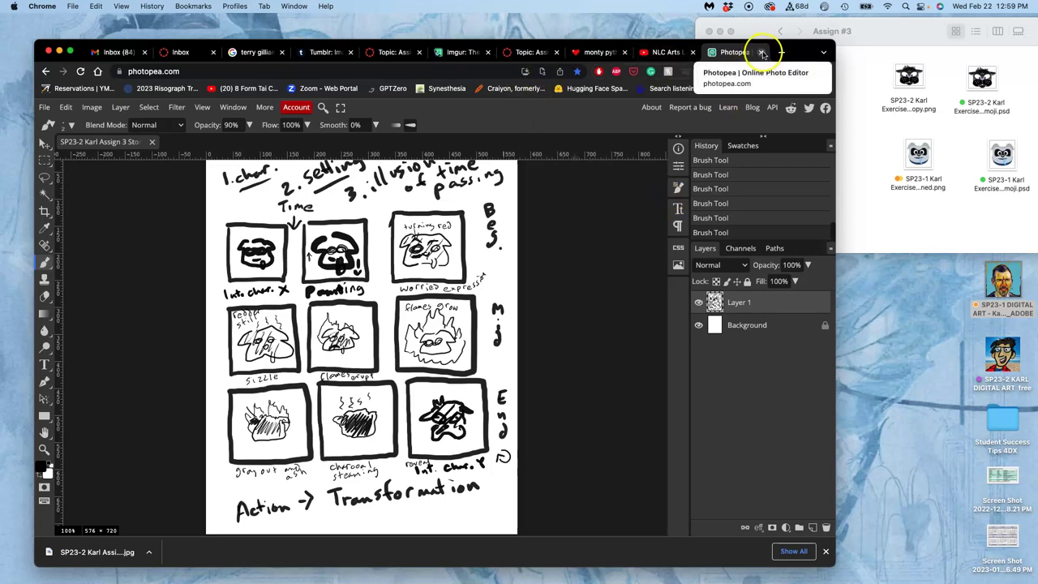
# Move the downloaded storyboard JPG from Downloads into the Assign #3 folder and give it a colour tag
pyautogui.click(862, 125)
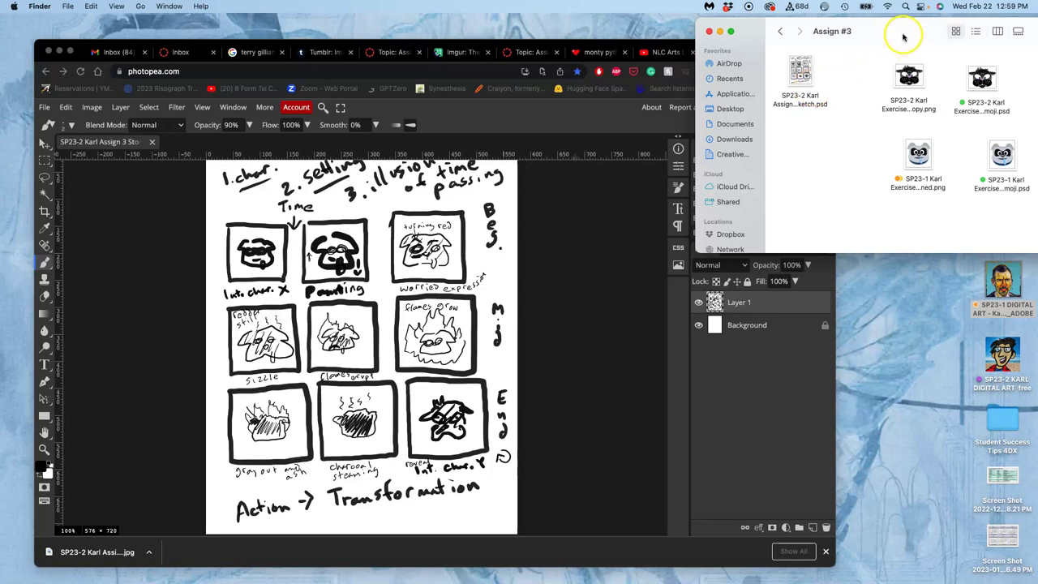
pyautogui.moveTo(4, 487)
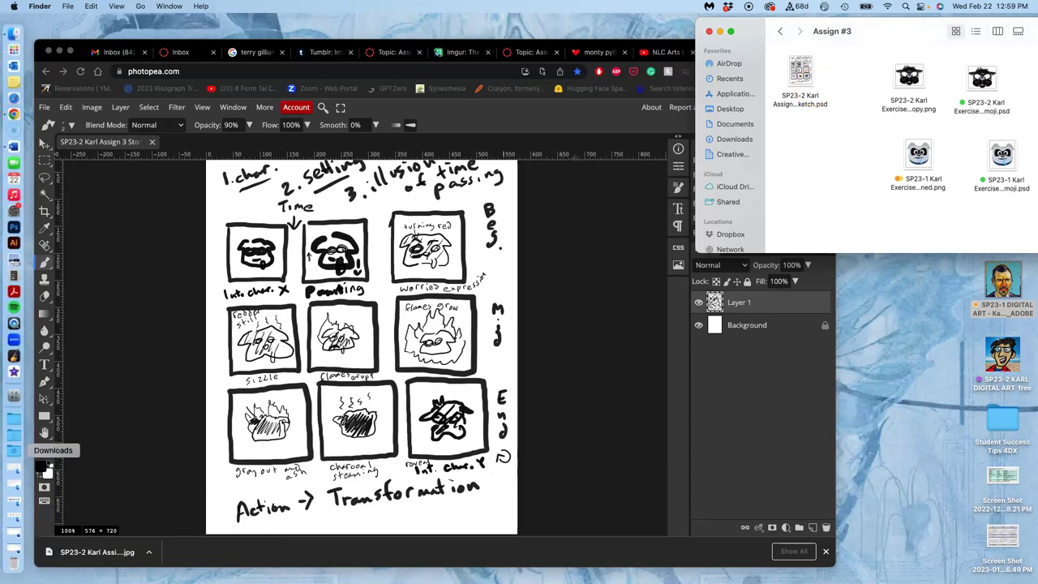
pyautogui.click(18, 453)
pyautogui.moveTo(75, 375); pyautogui.dragTo(806, 158)
pyautogui.rightClick(808, 148)
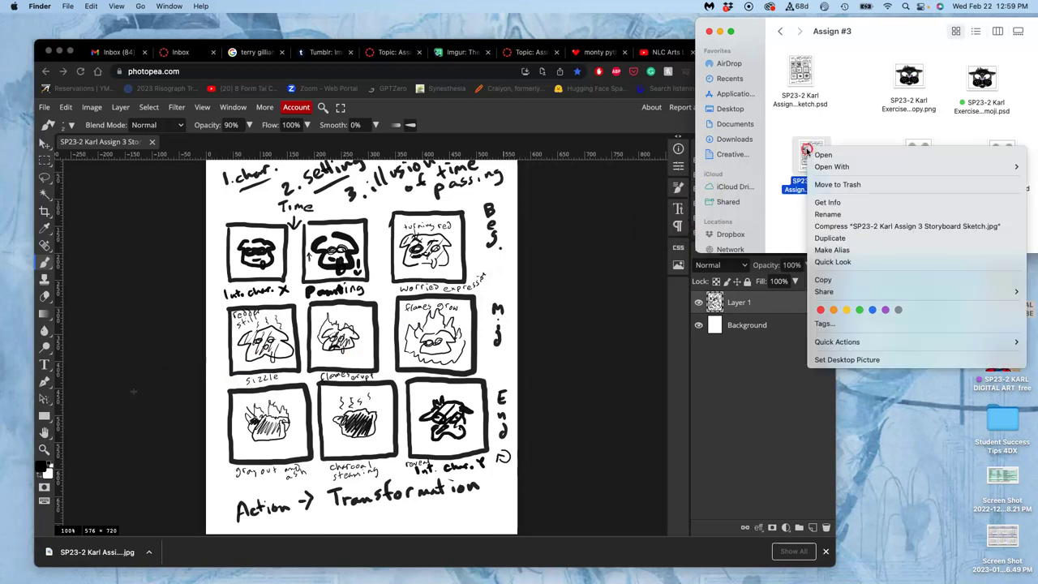
pyautogui.click(834, 309)
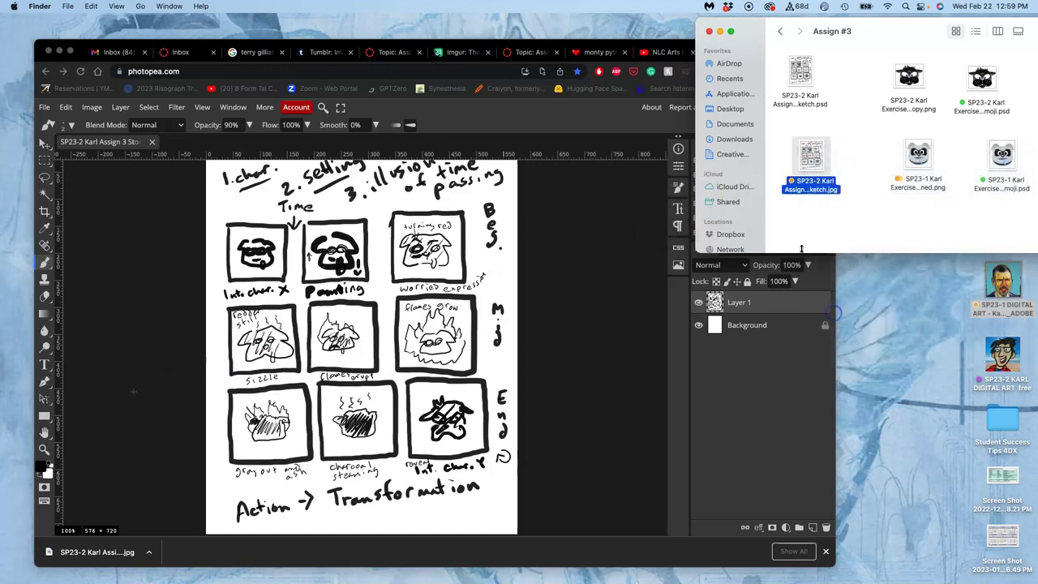
# Reply to the Canvas Assignment #3 discussion with a name line and 'Rough Storyboard Sketch:'
pyautogui.click(524, 52)
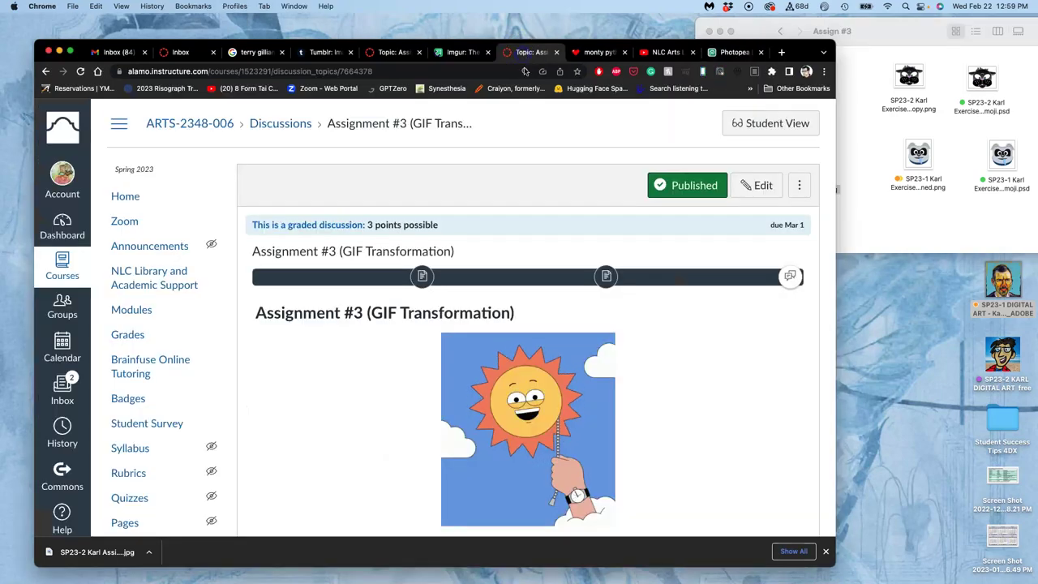
pyautogui.scroll(-15, 552, 360)
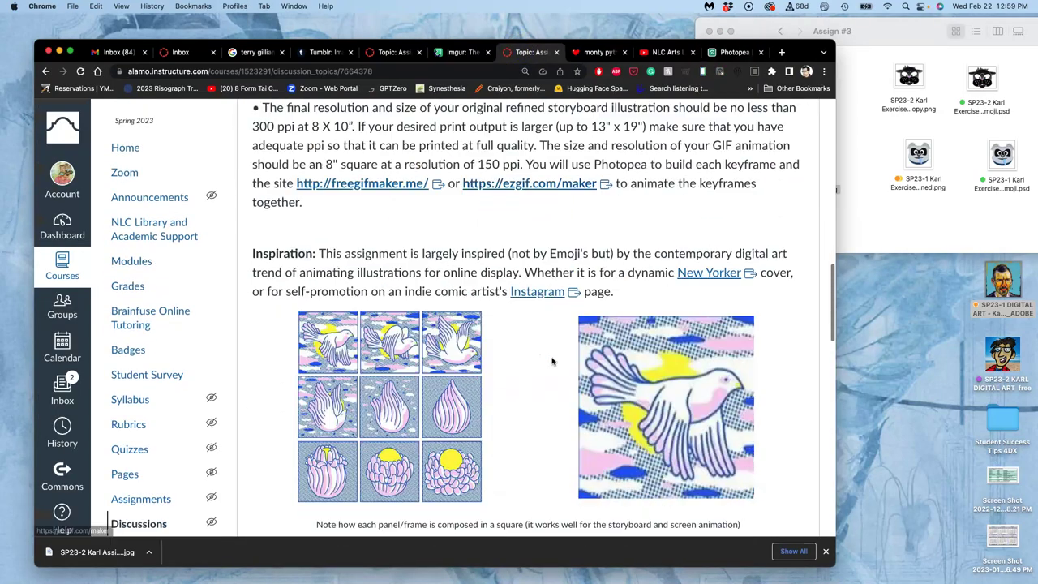
pyautogui.scroll(-5, 552, 360)
pyautogui.click(370, 435)
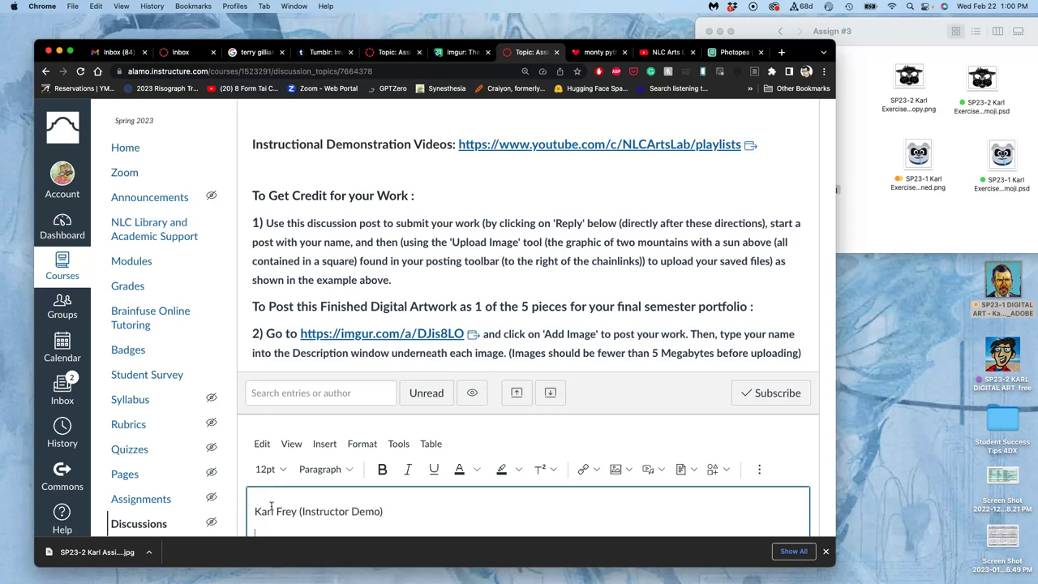
pyautogui.press('Return')
pyautogui.write('Rough Storyboard Sketch:')
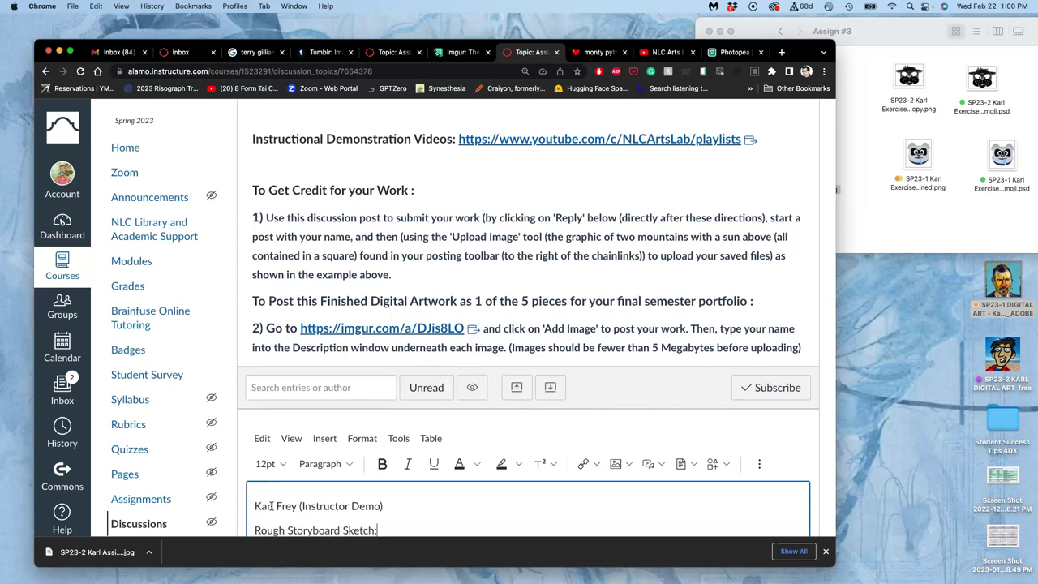
# Open Image > Upload Image below the caption to pick the storyboard JPG from its folder
pyautogui.scroll(-1, 271, 505)
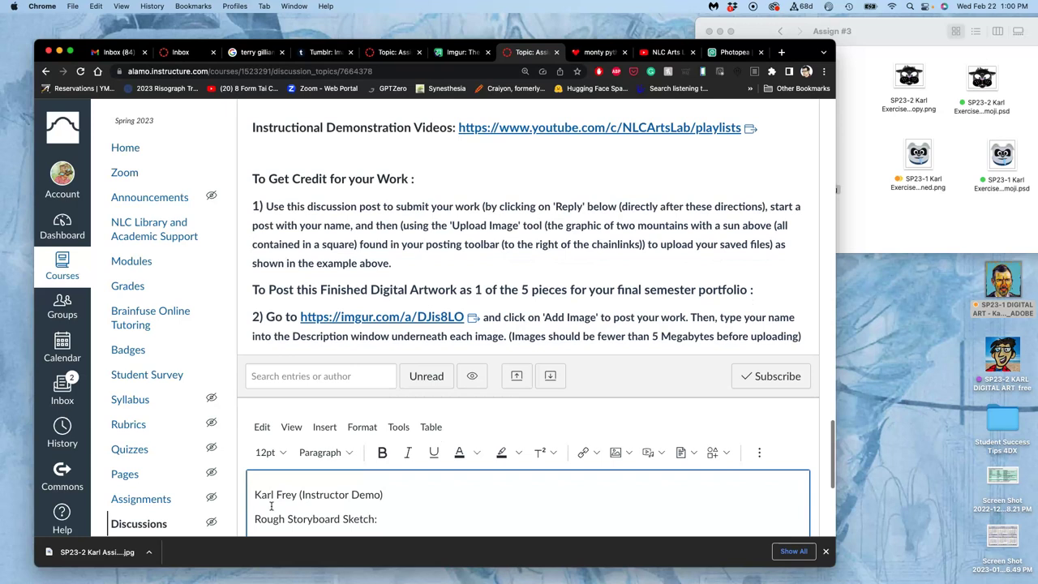
pyautogui.scroll(-5, 271, 505)
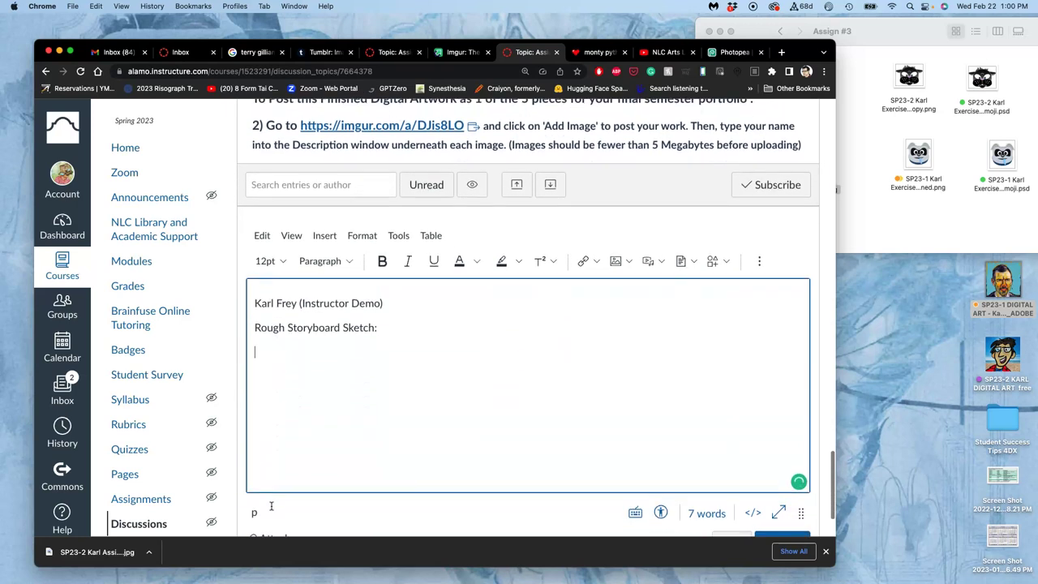
pyautogui.click(465, 391)
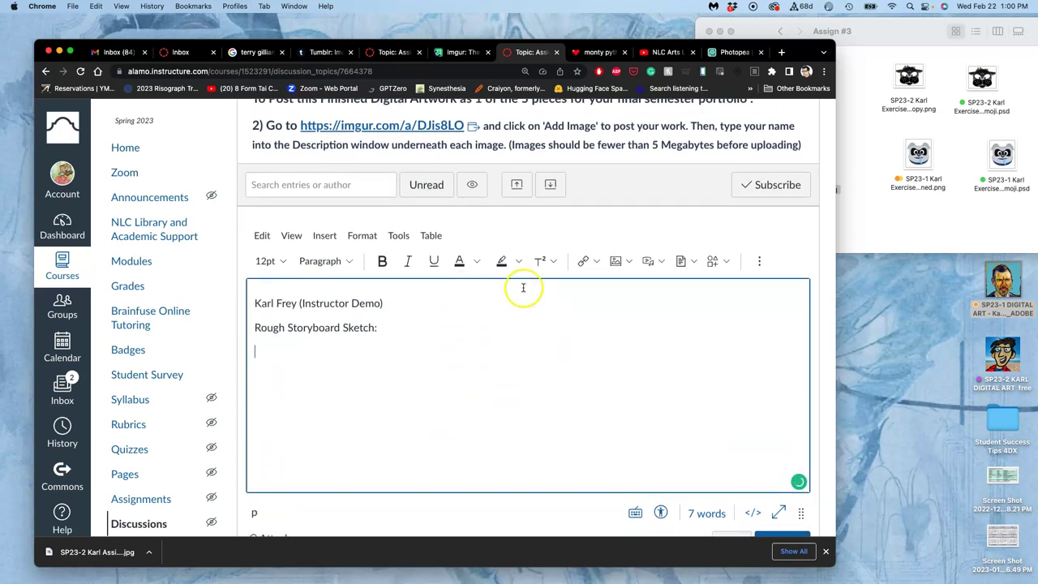
pyautogui.click(615, 261)
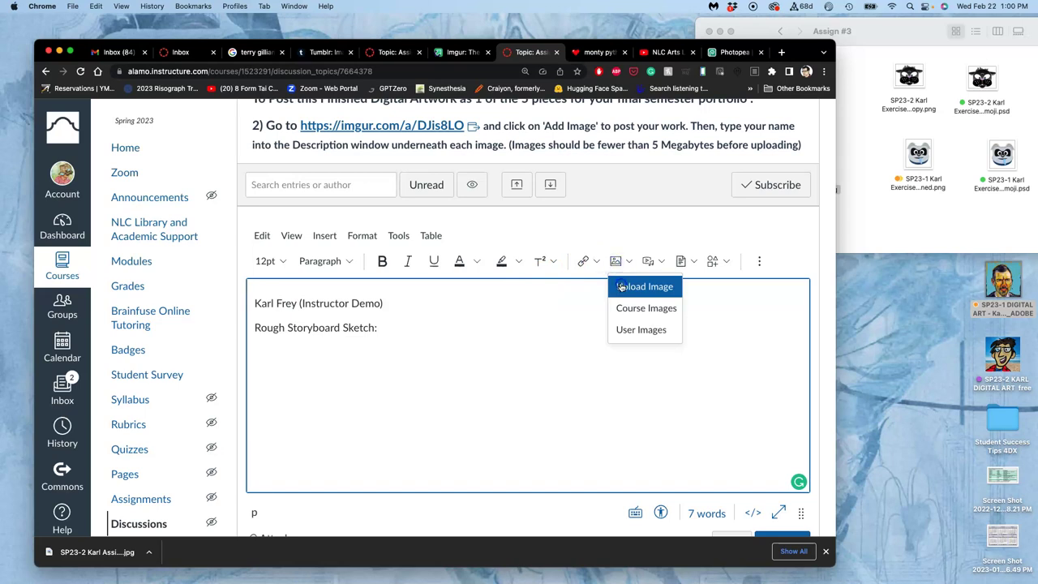
pyautogui.click(620, 285)
pyautogui.click(866, 144)
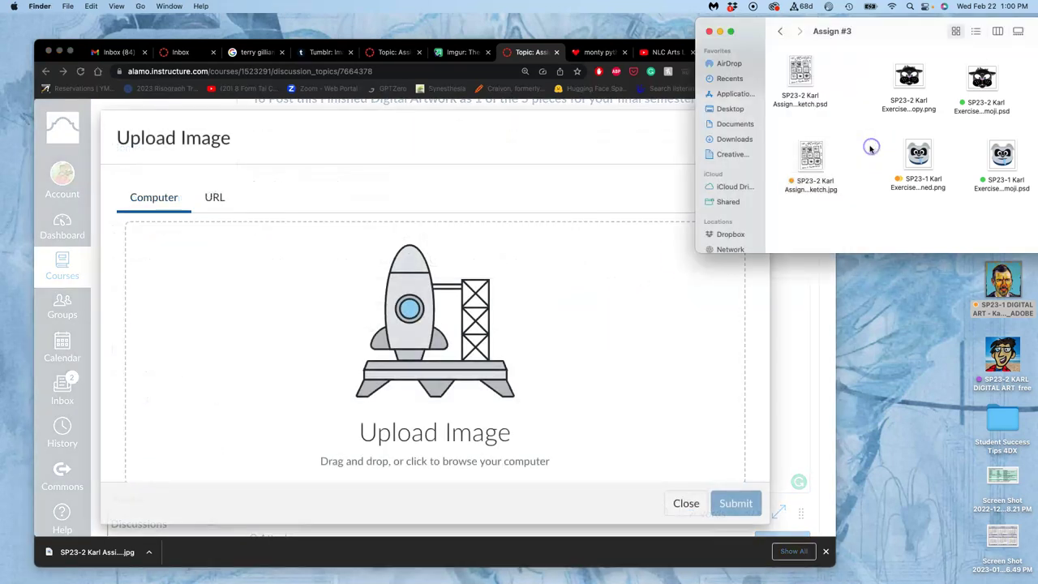